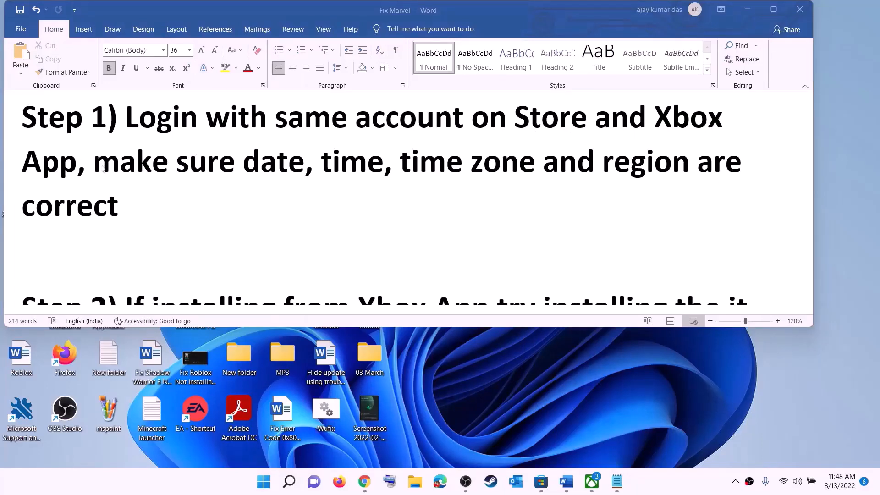
Switch to Microsoft Store, sign out of the account, and sign back in with the same Microsoft account, entering the PIN.
left_click(541, 482)
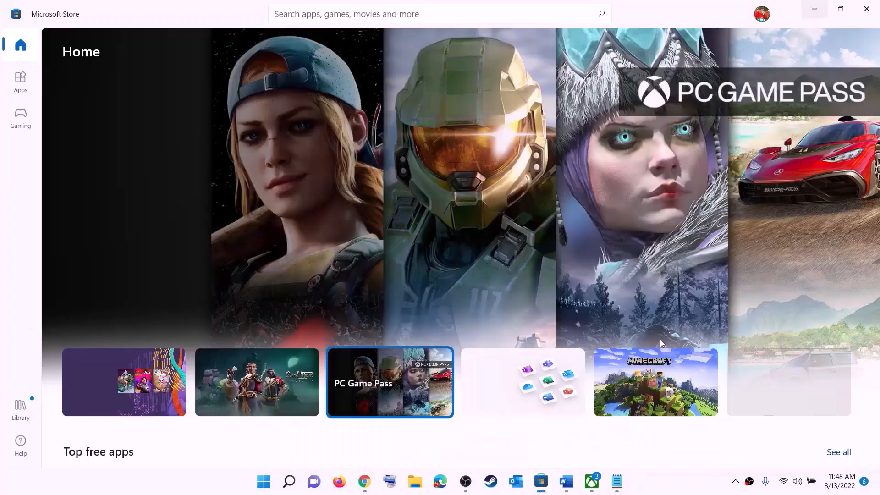
left_click(761, 16)
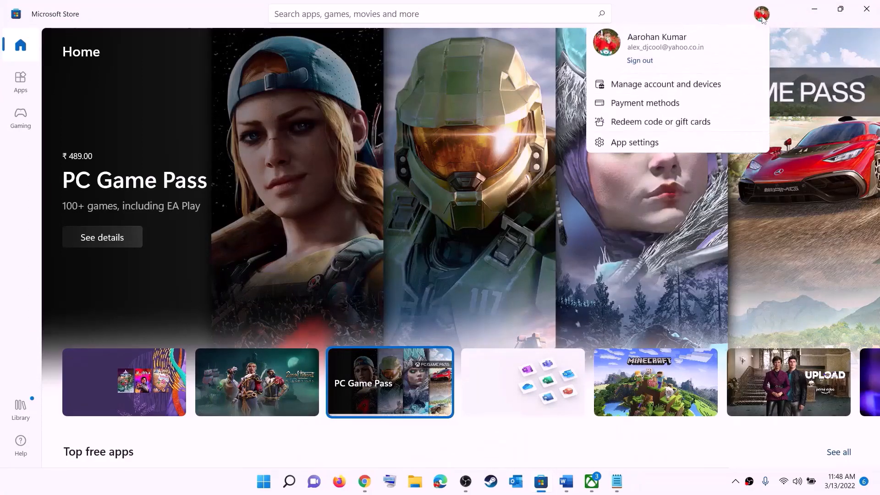
left_click(644, 64)
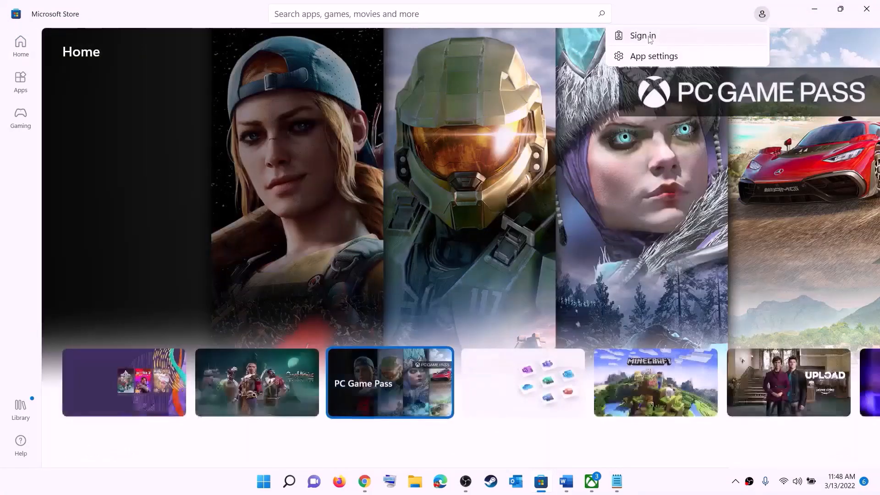
left_click(651, 38)
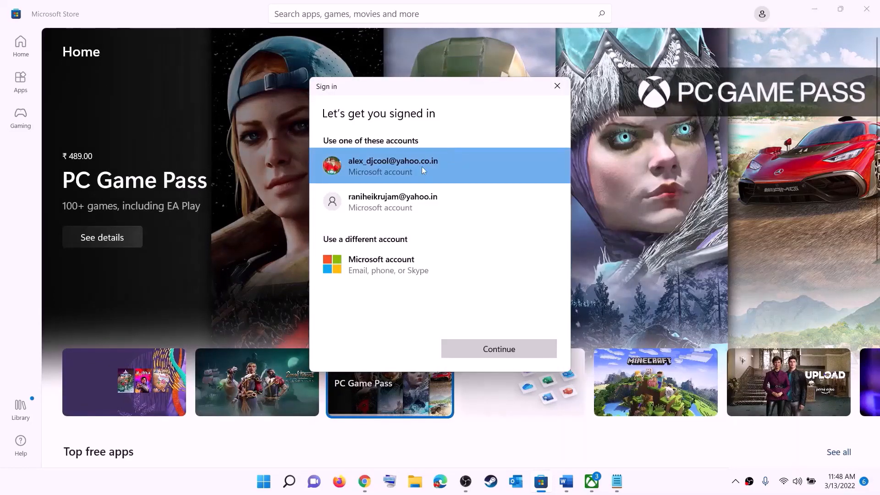
left_click(478, 351)
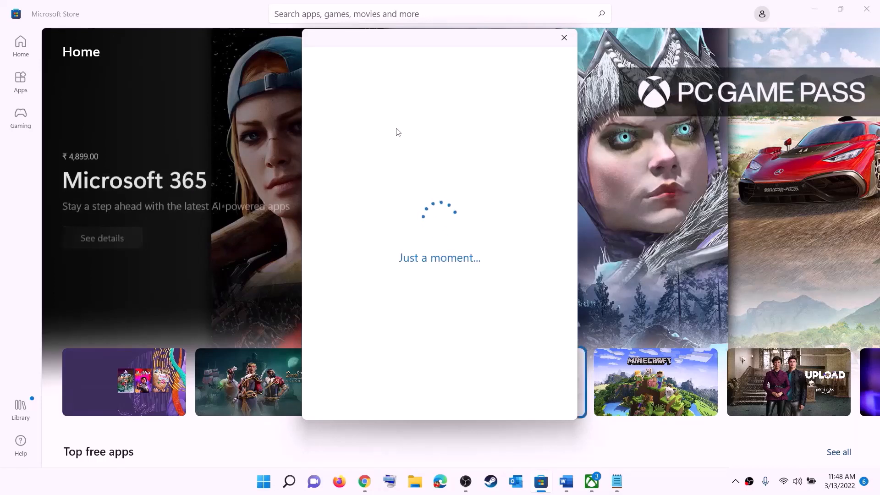
type("••••")
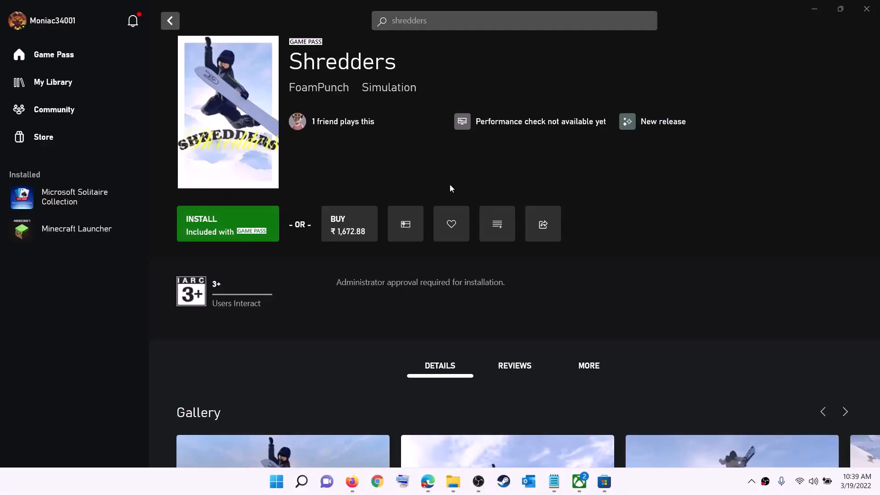
Sign out of the current profile in the Xbox app and sign in again.
left_click(53, 24)
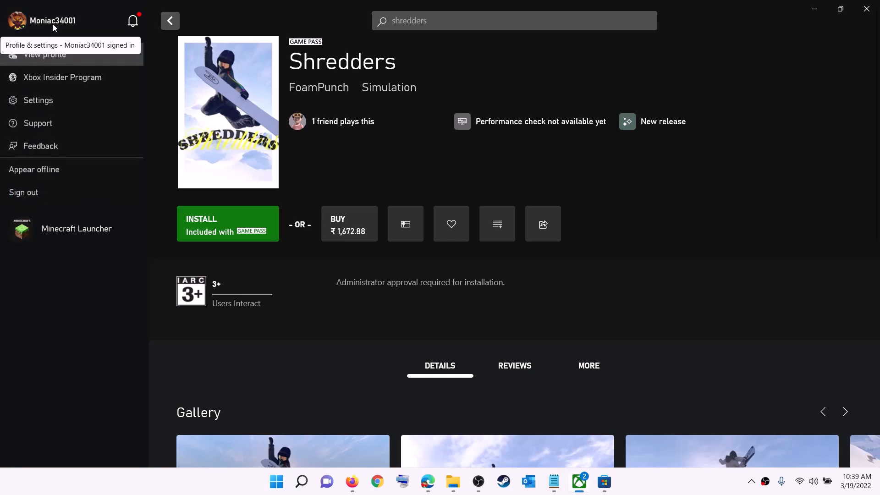
left_click(49, 195)
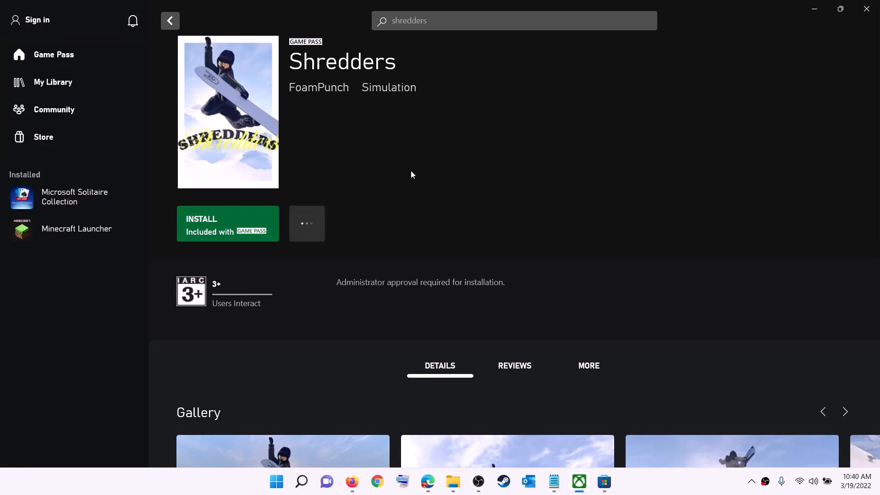
left_click(40, 21)
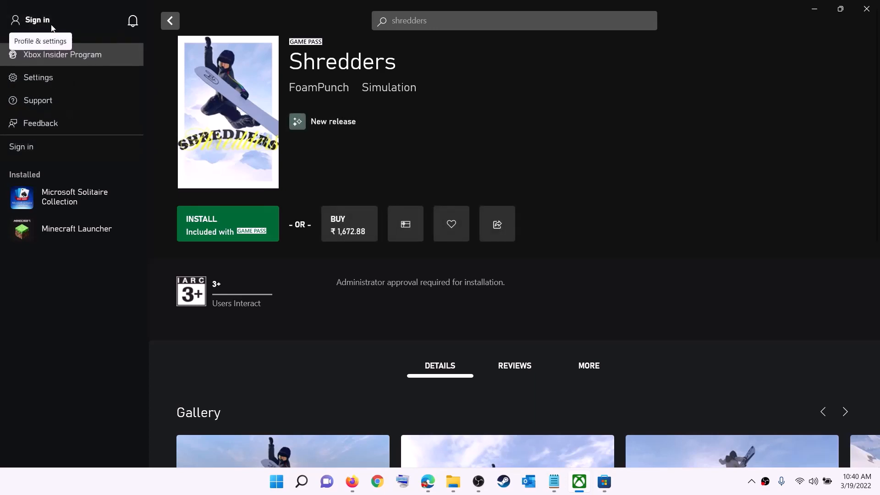
left_click(31, 146)
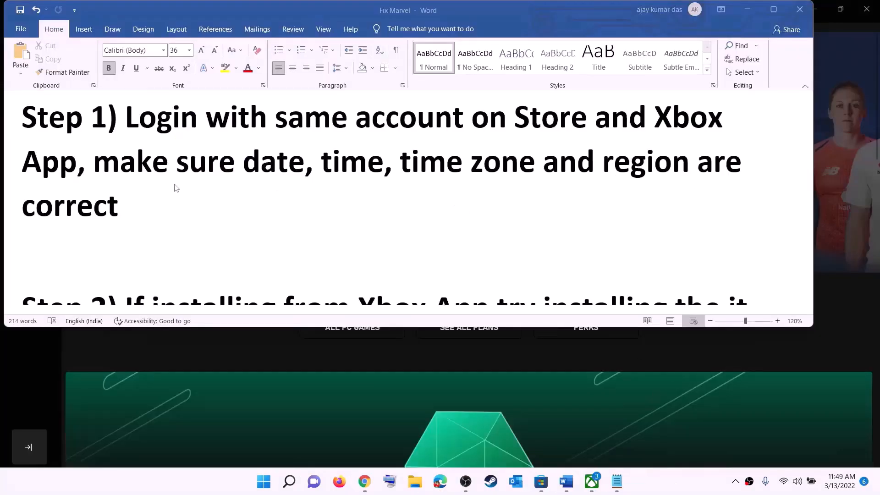
Highlight the Step 1 instruction on correct date, time, time zone and region in the Fix Marvel Word document, and minimize it.
left_click(176, 188)
left_click_drag(93, 161, 670, 188)
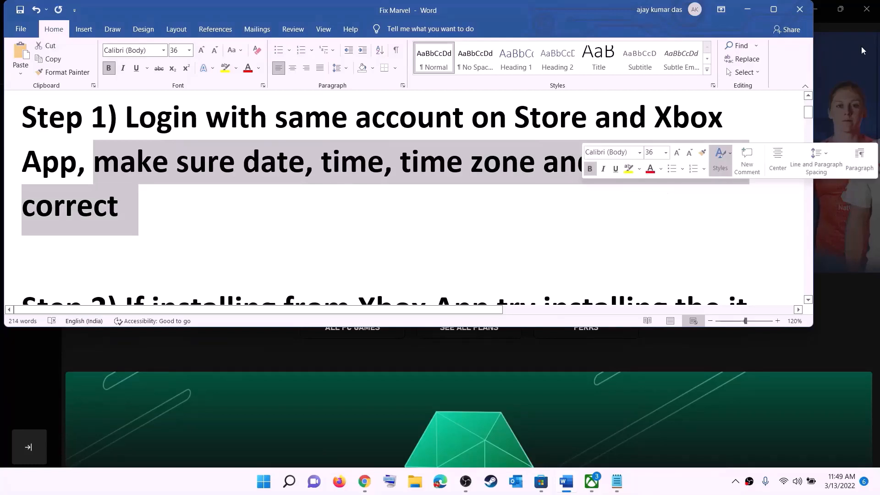
left_click(748, 9)
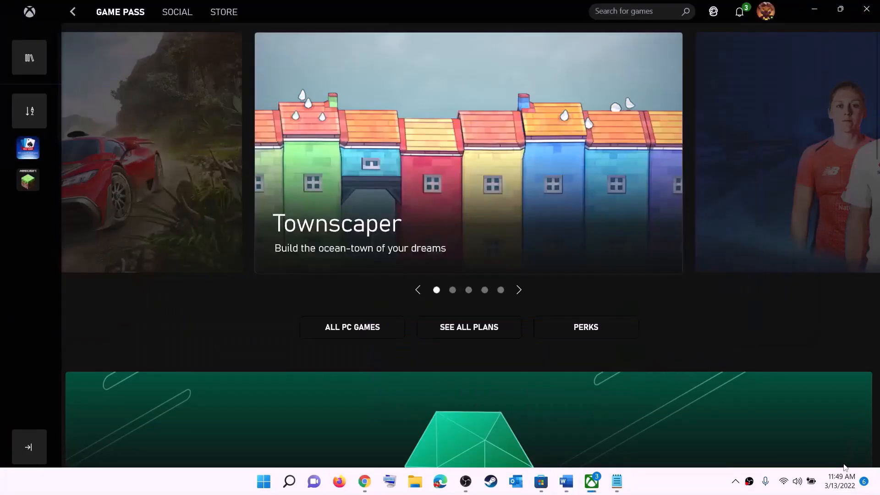
In Windows date and time settings, choose the (UTC+05:30) Chennai, Kolkata, Mumbai, New Delhi time zone and synchronize the clock.
right_click(837, 489)
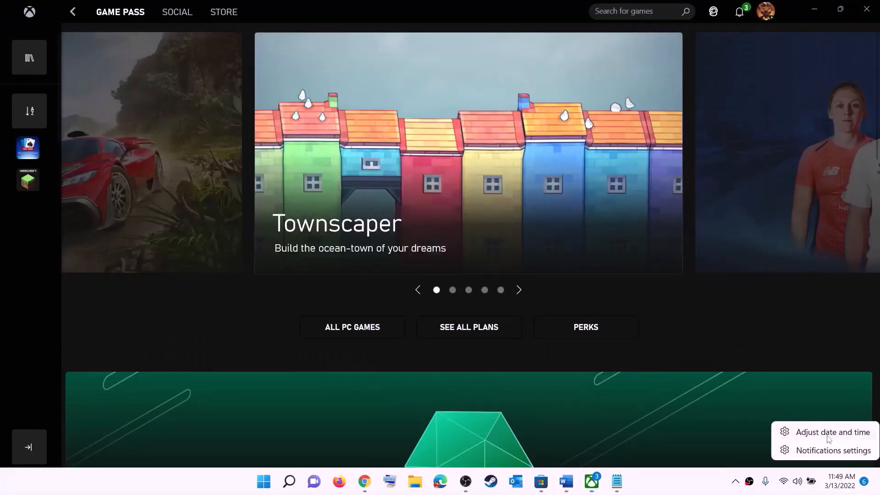
left_click(833, 433)
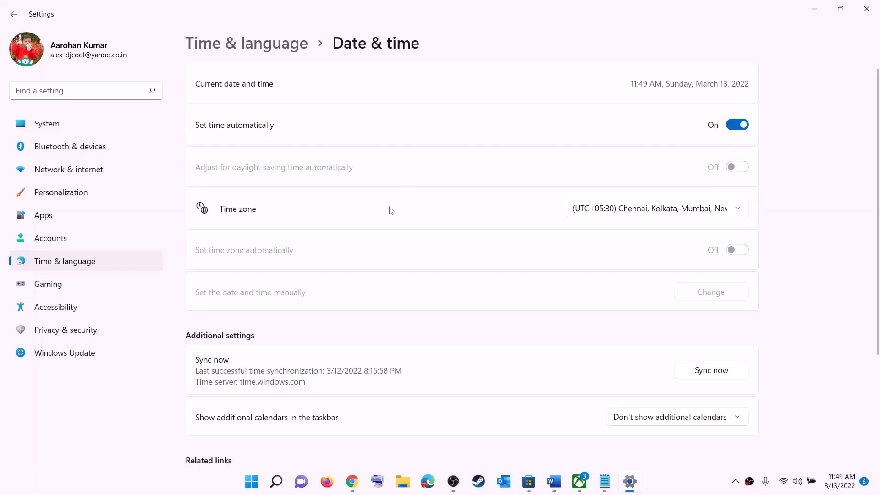
left_click(645, 214)
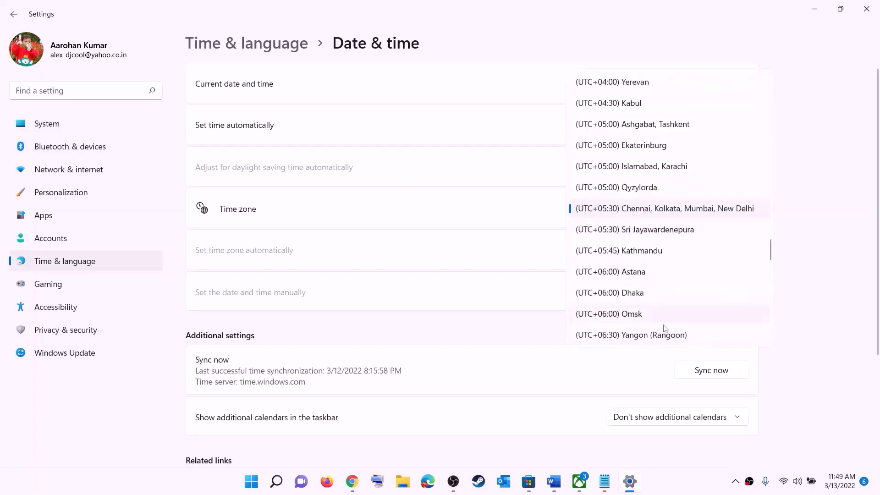
left_click(671, 213)
left_click(719, 375)
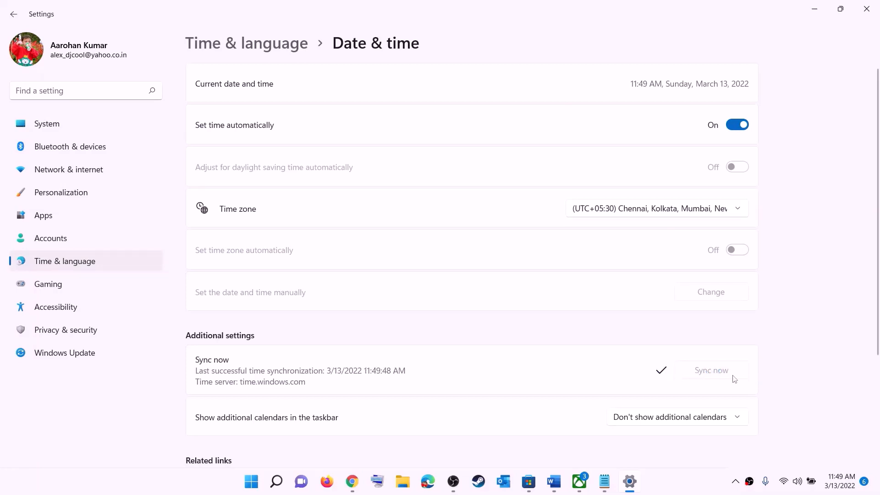
Check the country or region choice in the Windows language and region settings, and close Settings.
left_click(67, 262)
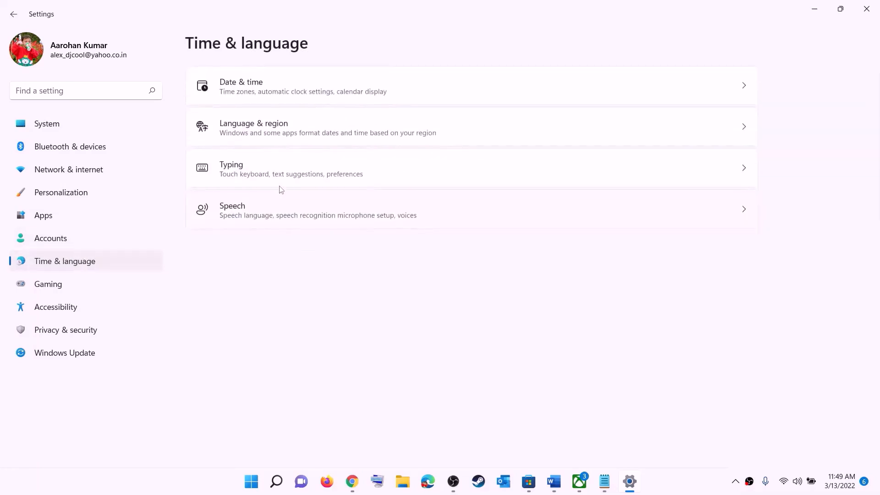
left_click(250, 130)
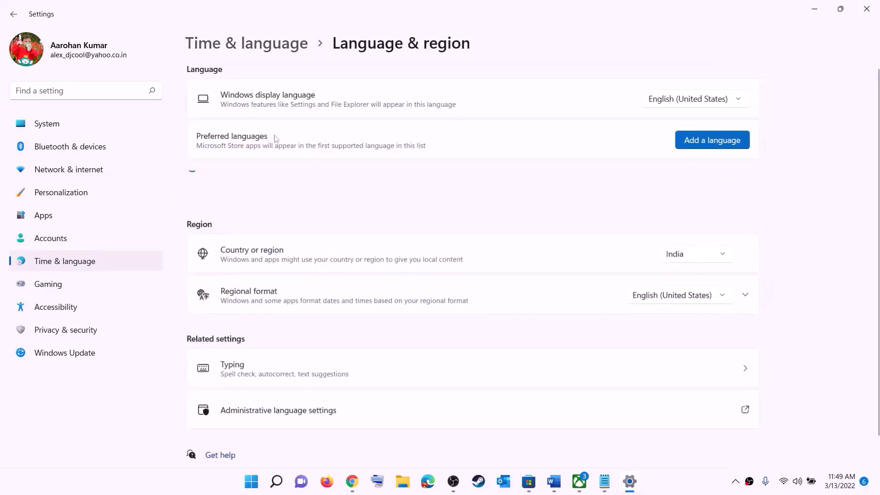
left_click(716, 256)
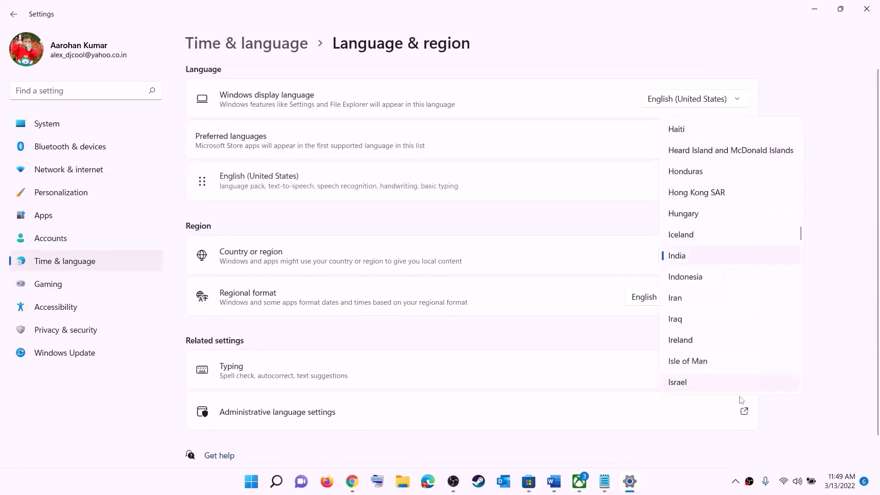
left_click(851, 169)
left_click(866, 8)
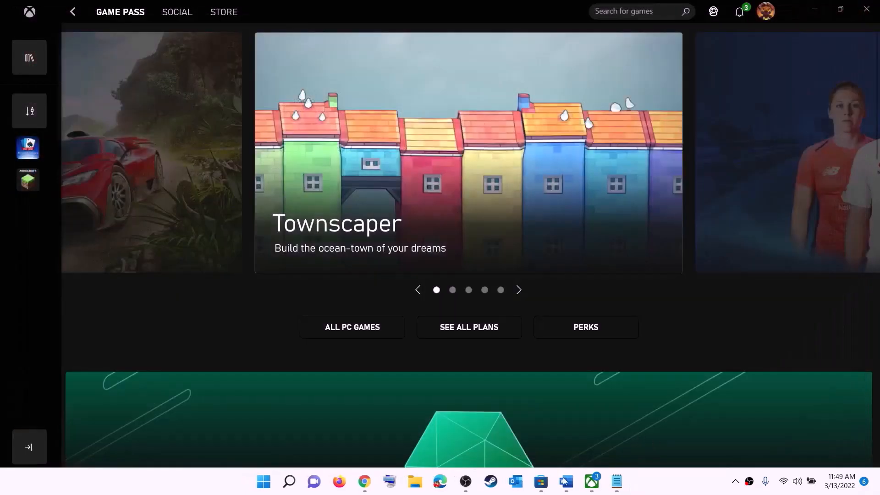
Return to the Fix Marvel Word document and highlight the Step 2 advice to install from the Microsoft Store library.
left_click(566, 481)
scroll(184, 204, "down", 3)
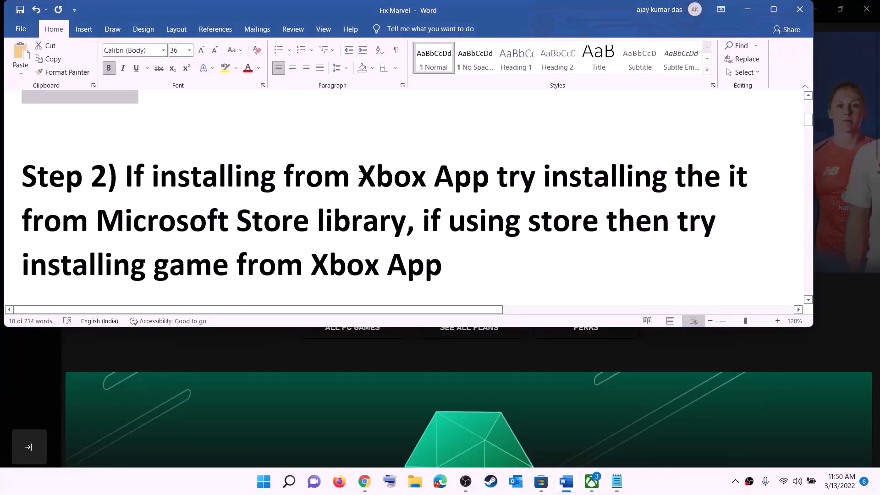
left_click_drag(361, 175, 376, 211)
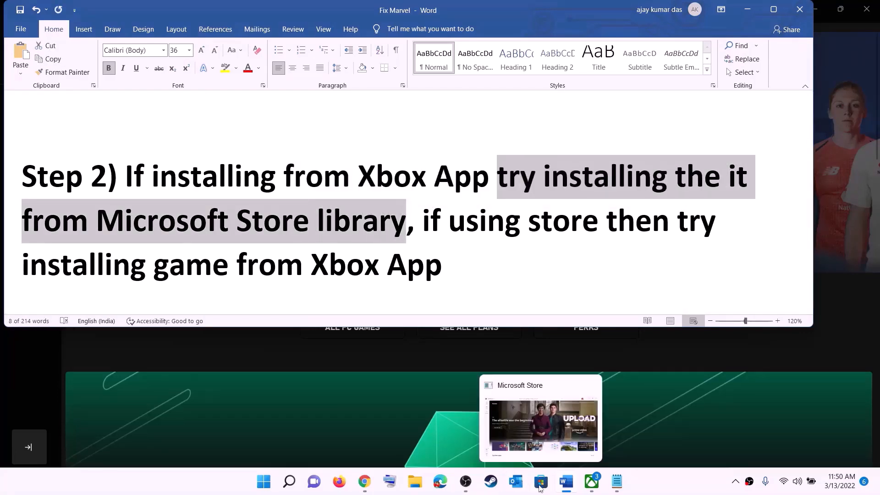
Switch to Microsoft Store and look through the library's updates, downloads and app list for the game.
left_click(541, 481)
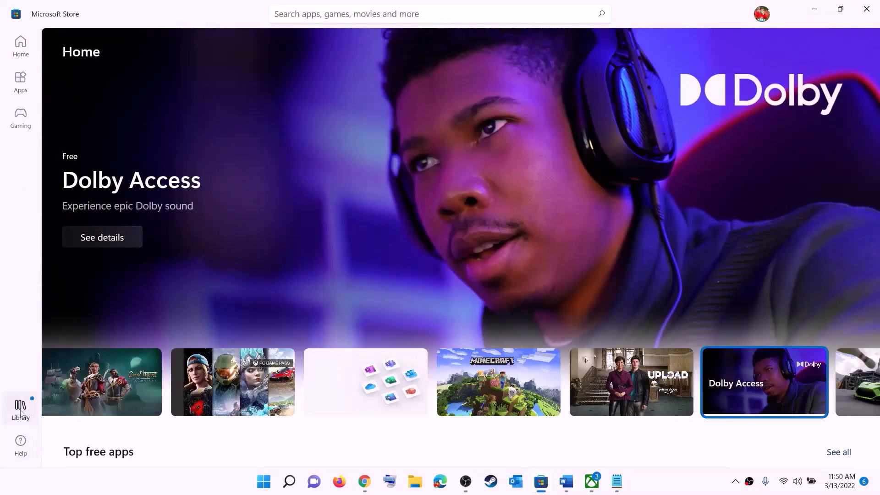
left_click(20, 409)
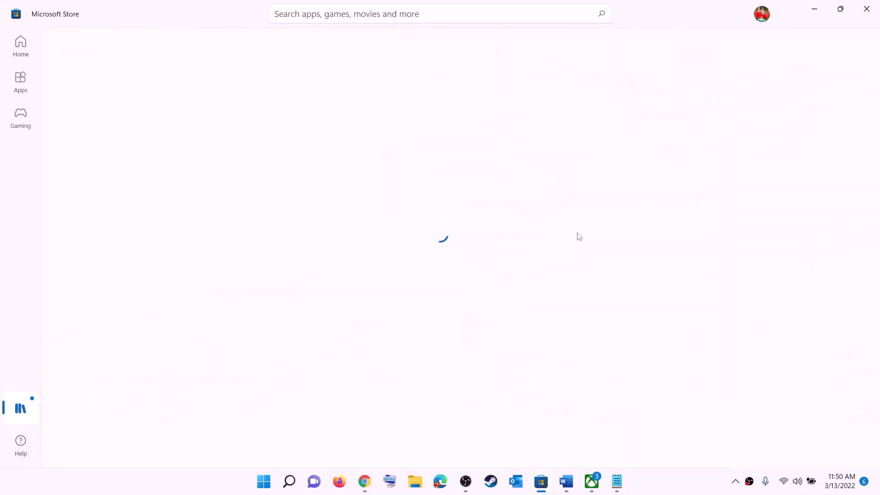
scroll(601, 289, "down", 8)
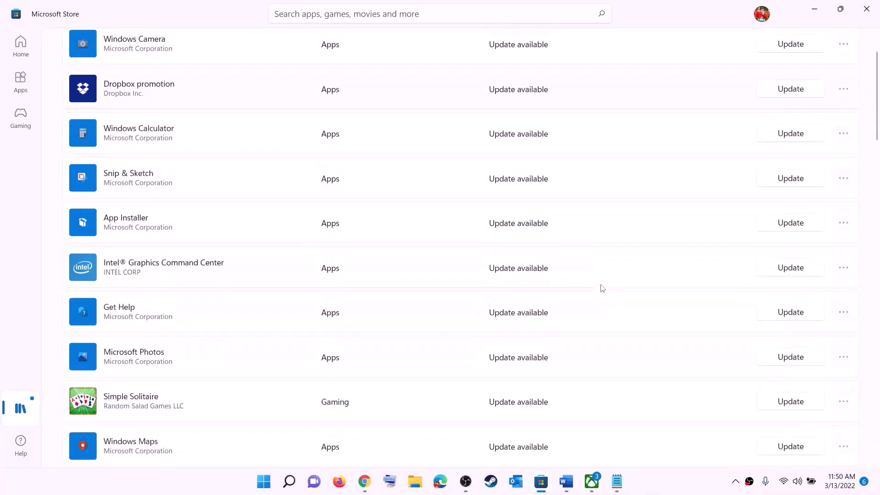
scroll(527, 369, "up", 9)
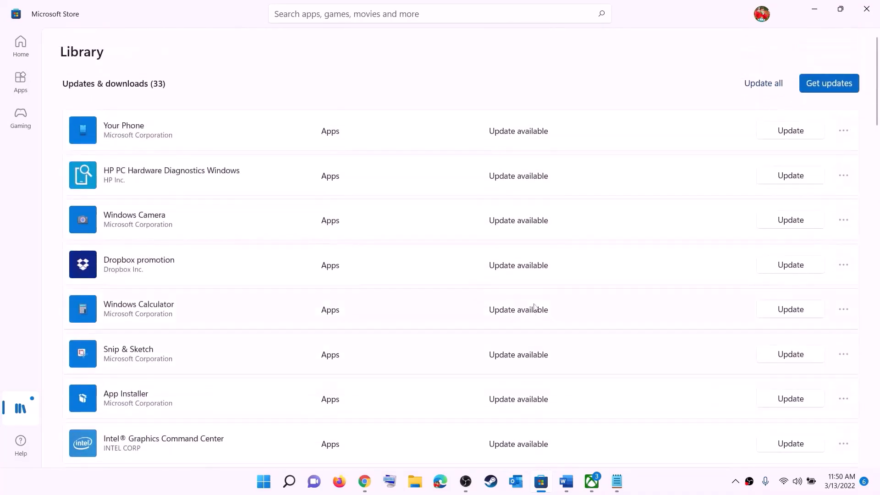
scroll(534, 316, "down", 15)
scroll(535, 320, "down", 4)
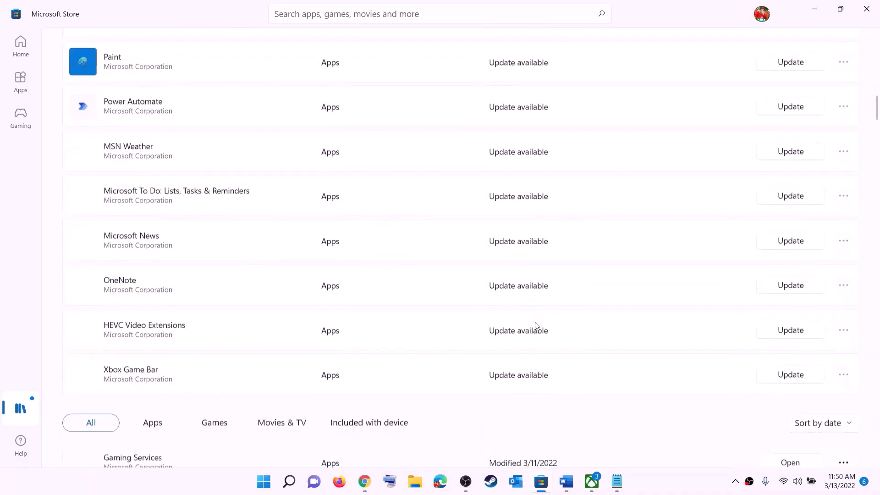
scroll(570, 290, "up", 15)
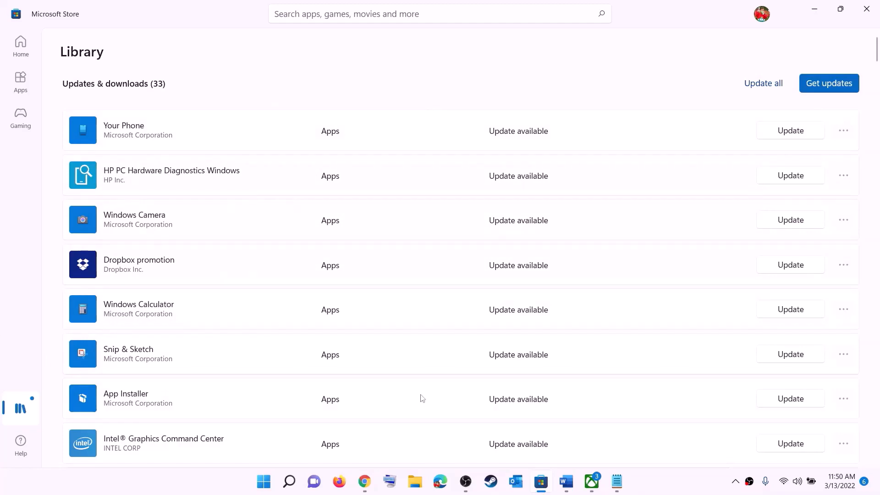
Switch back to the Word document and highlight the Step 2 advice for Store users to install the game from the Xbox App.
left_click(567, 481)
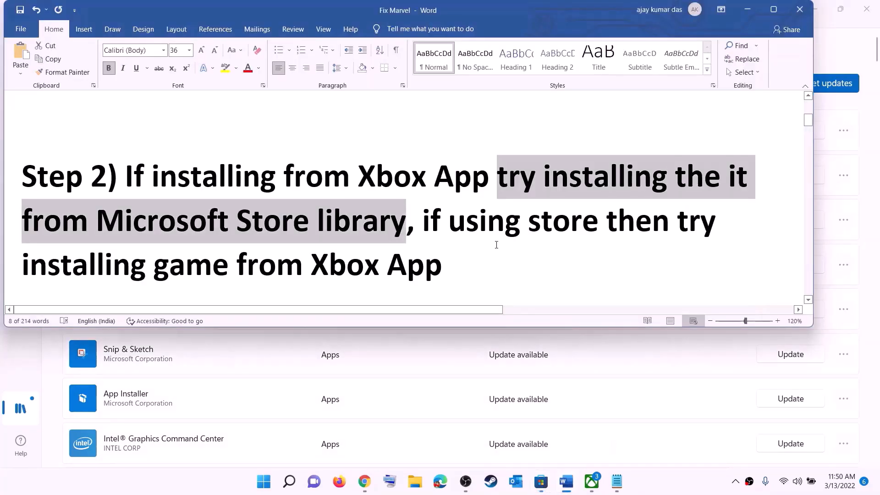
left_click_drag(449, 220, 605, 221)
left_click_drag(135, 255, 451, 254)
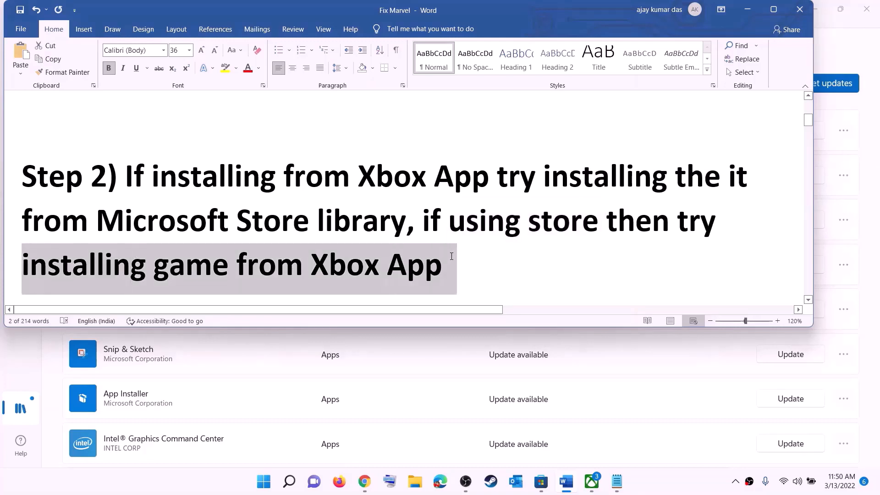
Switch to the Xbox app, activate its game search, and minimize the app.
left_click(591, 481)
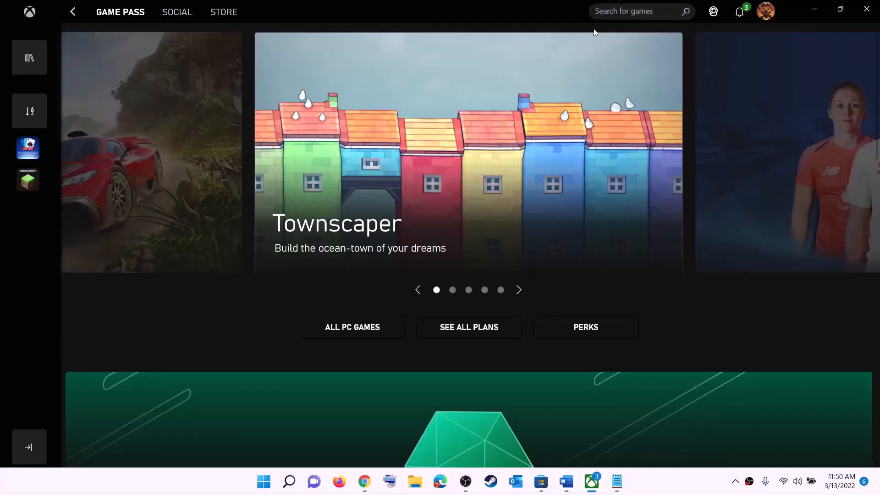
left_click(609, 13)
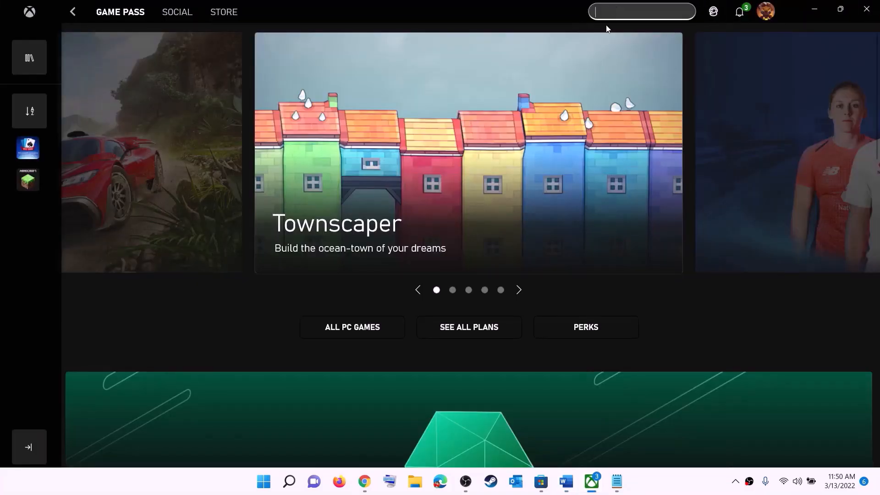
left_click(815, 9)
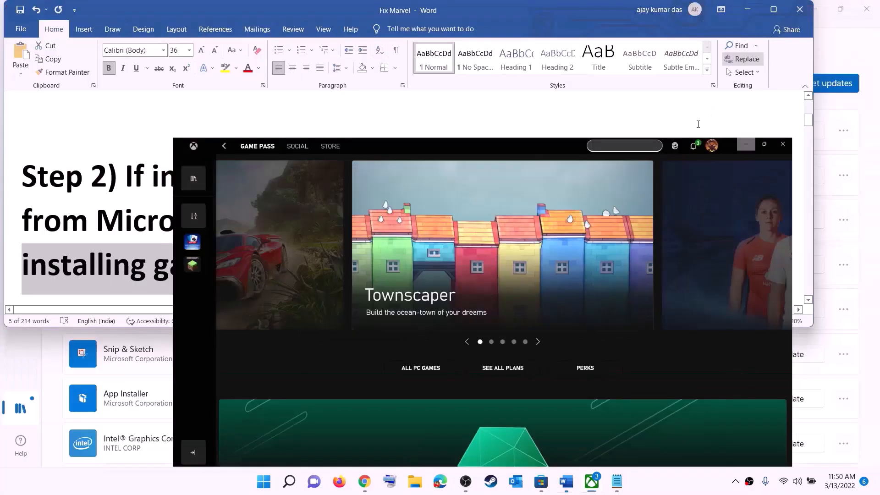
Go to the Step 3 PowerShell command in the Fix Marvel document.
left_click(466, 220)
scroll(271, 240, "down", 5)
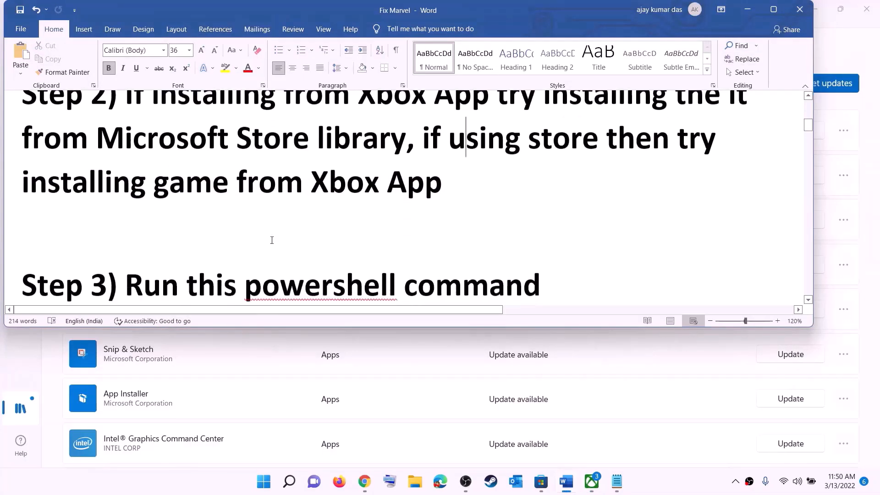
scroll(305, 223, "down", 1)
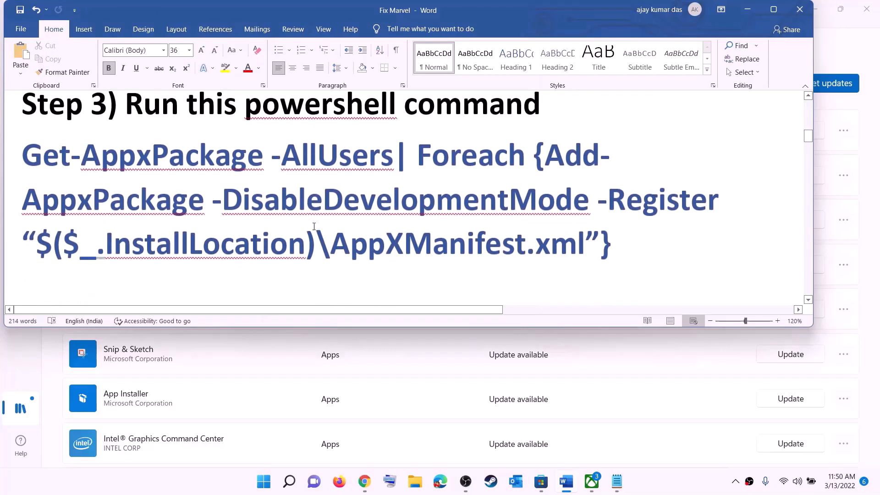
Copy the complete Get-AppxPackage command listed under Step 3 of the document.
triple_click(526, 216)
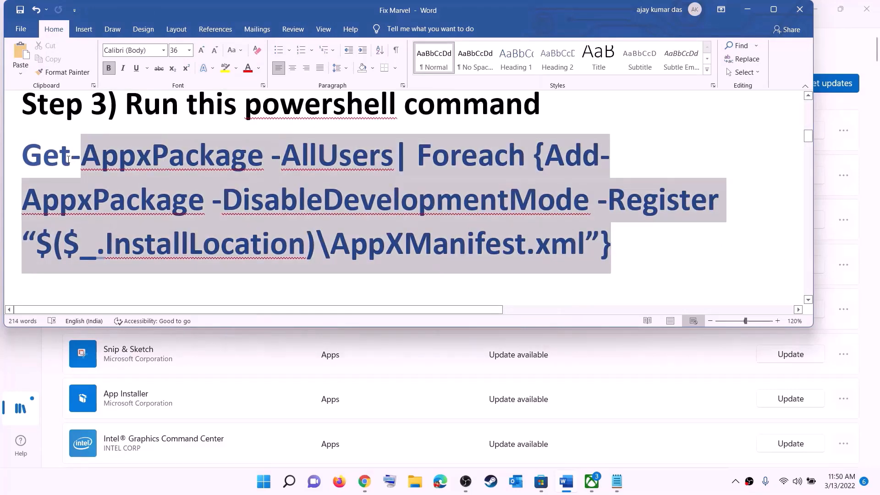
right_click(122, 179)
left_click(155, 201)
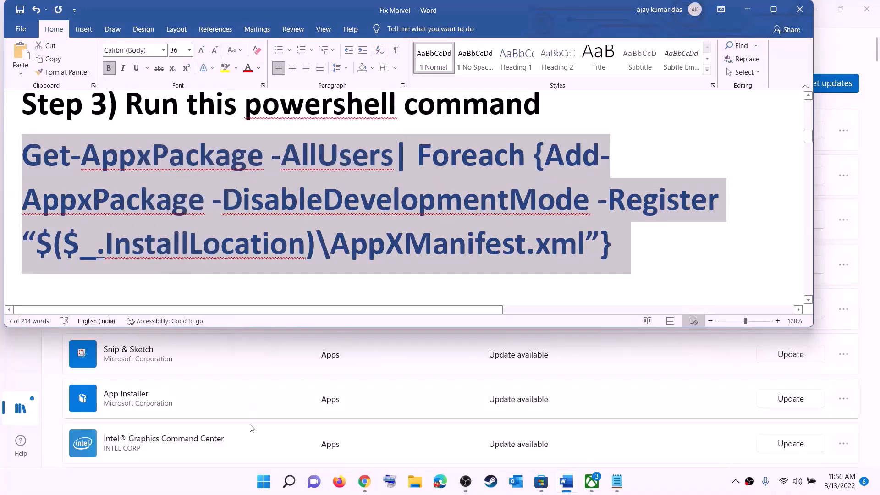
Run the copied Get-AppxPackage command in Windows PowerShell opened as administrator, and close PowerShell once it has run.
left_click(264, 483)
type("powers")
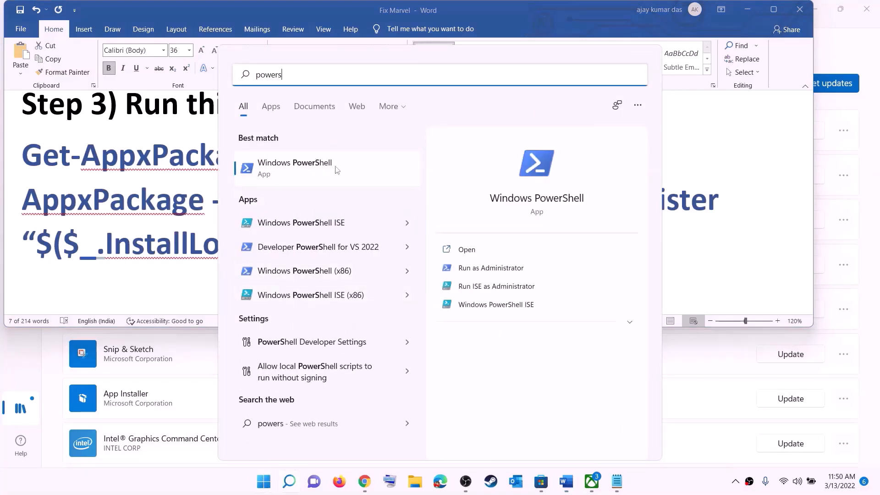
right_click(305, 172)
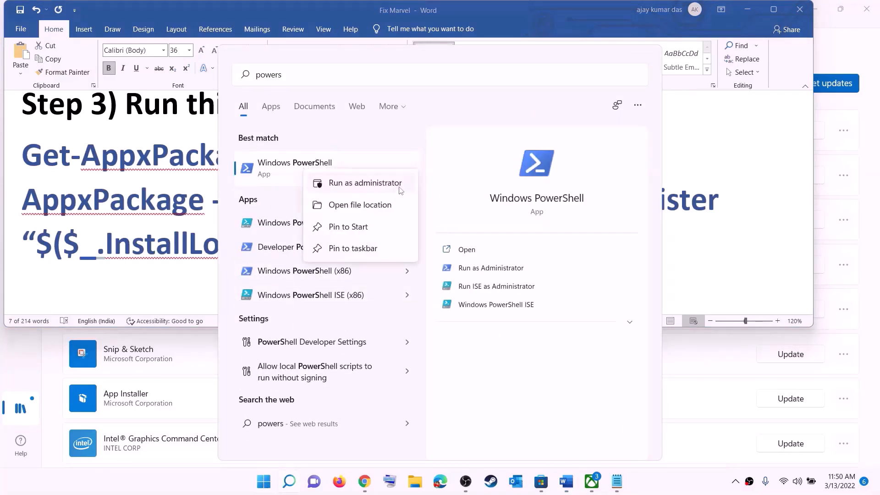
left_click(392, 184)
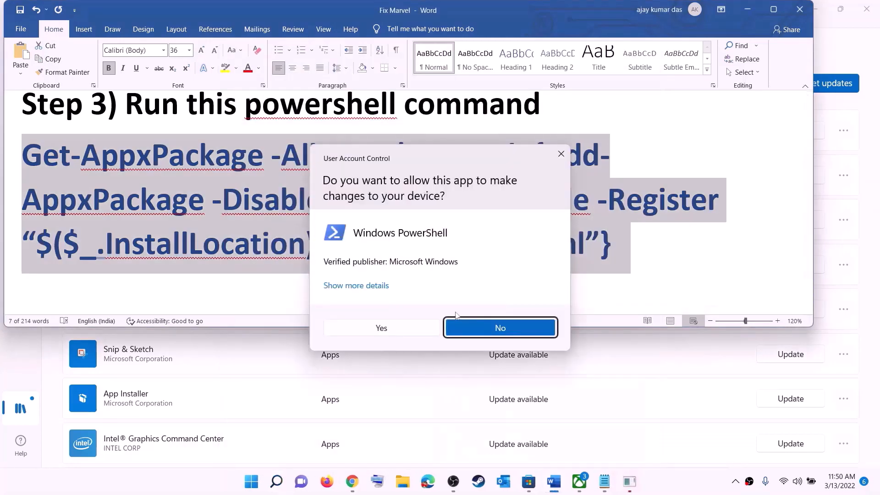
left_click(397, 328)
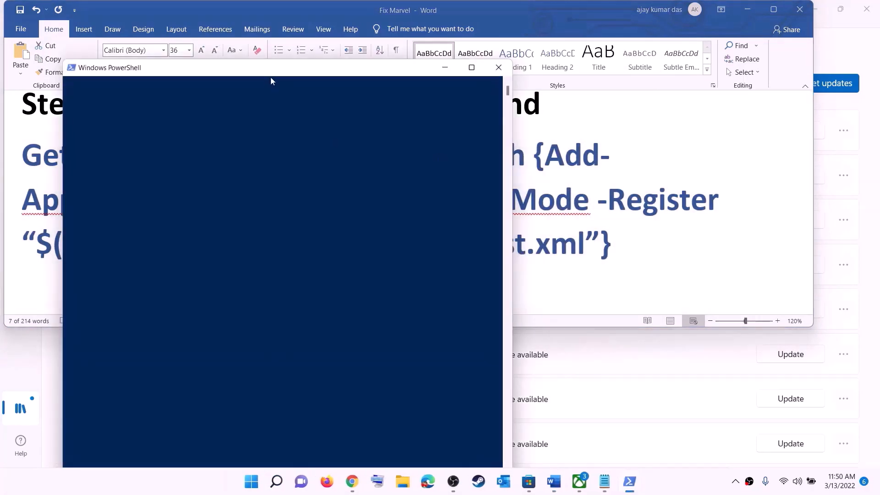
right_click(366, 183)
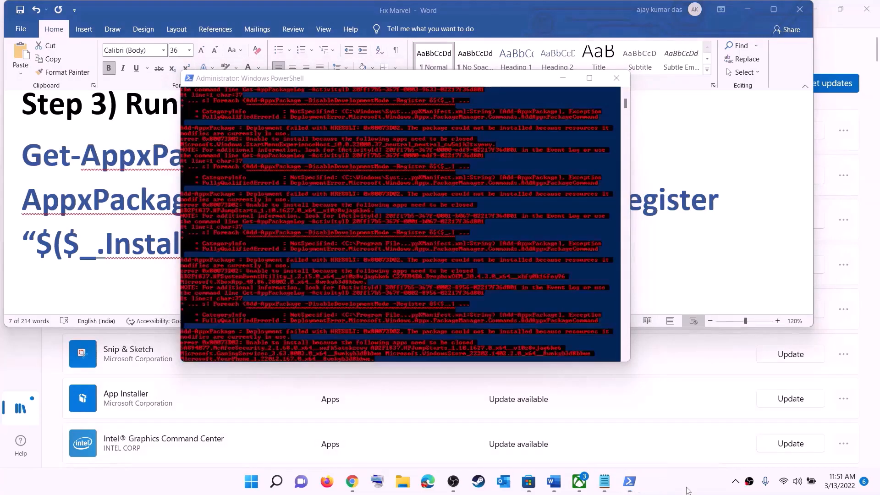
left_click(616, 78)
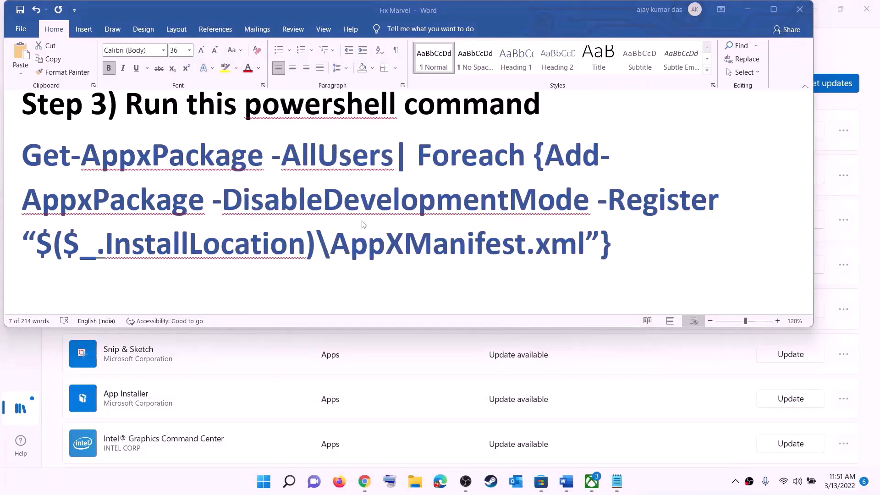
Set the font size of the Microsoft Store cache path under Step 4 to 14.
scroll(385, 219, "down", 5)
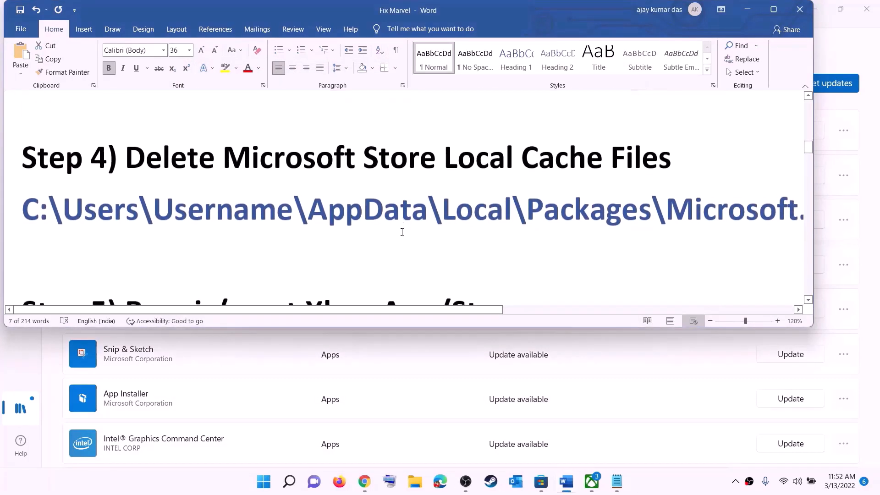
scroll(376, 192, "up", 1)
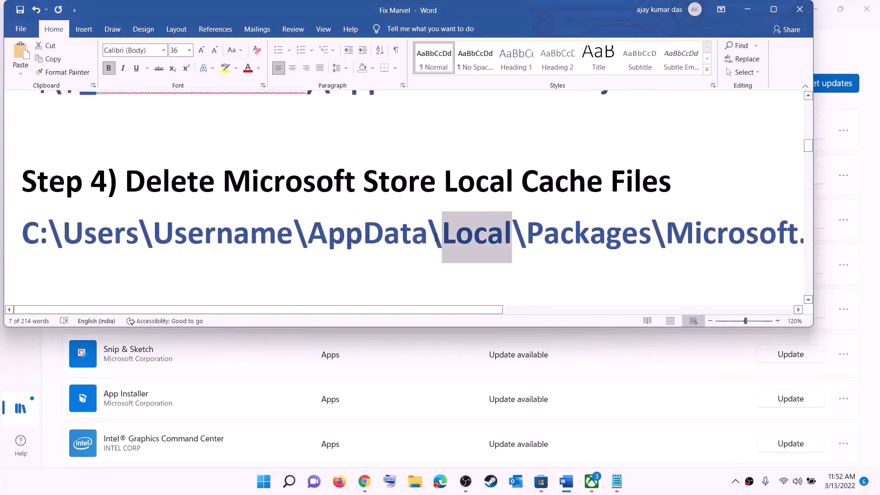
triple_click(436, 236)
left_click(190, 50)
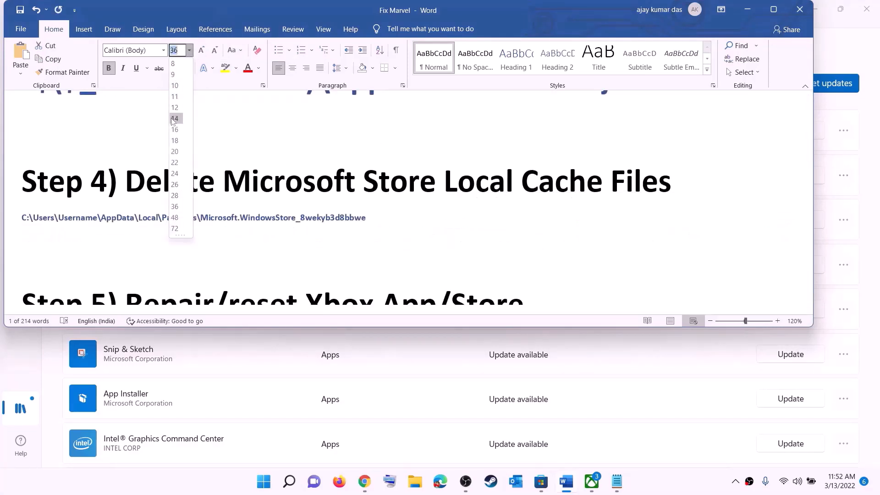
left_click(177, 116)
left_click(436, 236)
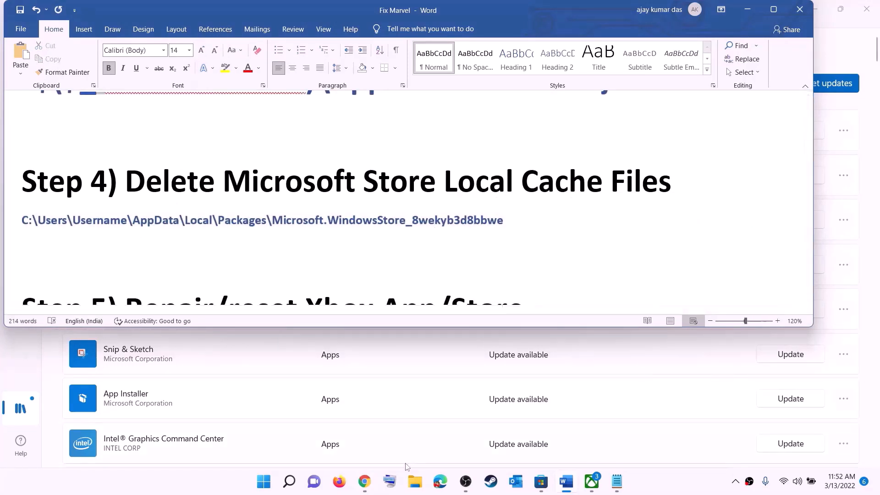
Switch to File Explorer and open the user's profile folder inside C:\Users.
key("super+e")
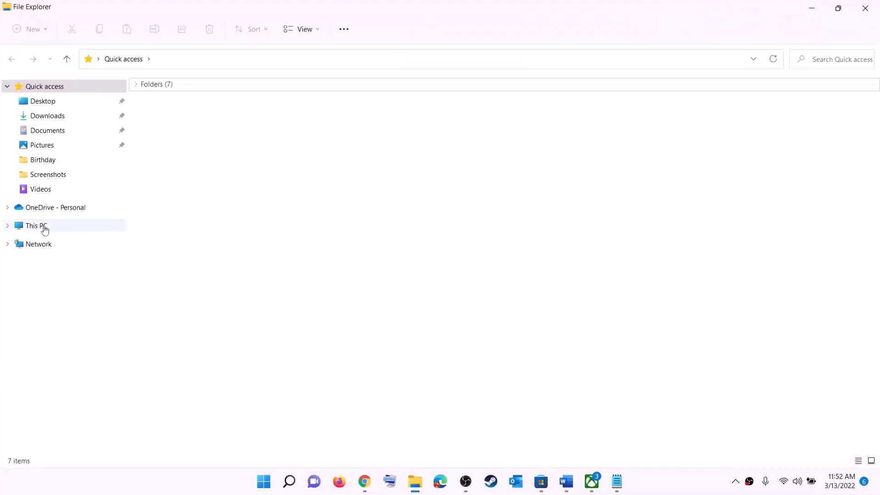
left_click(36, 225)
double_click(200, 191)
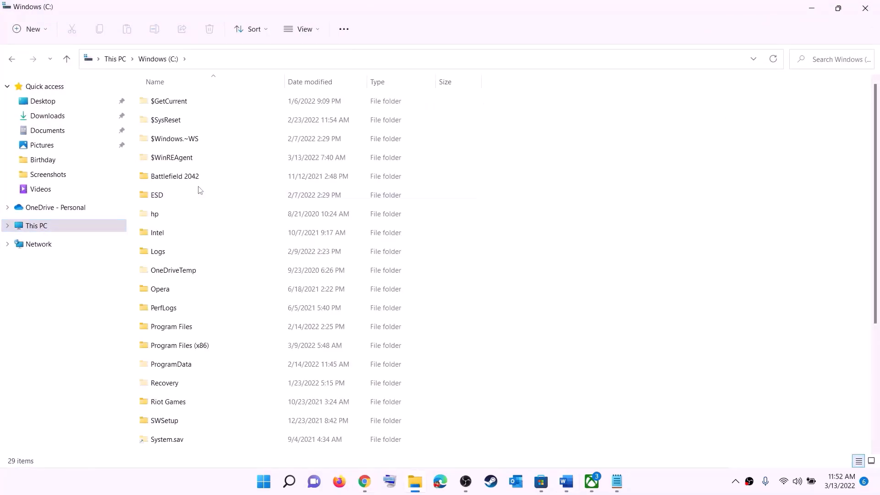
scroll(226, 286, "down", 3)
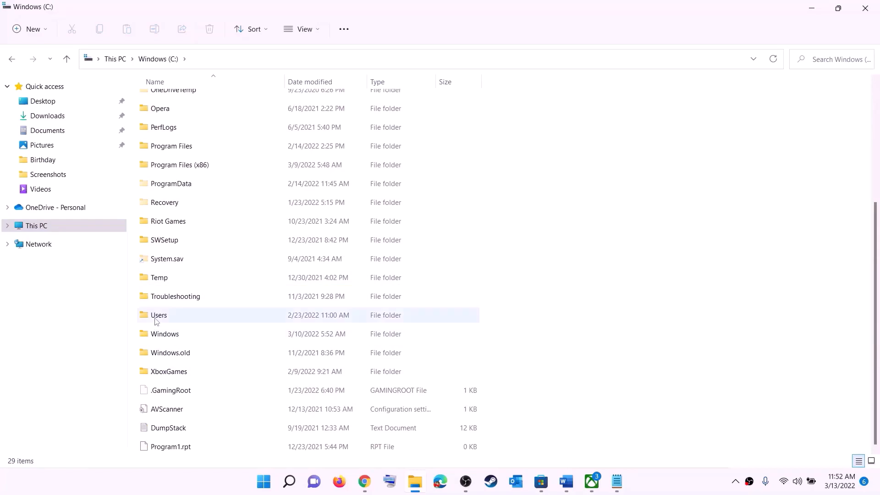
left_click(193, 318)
double_click(188, 315)
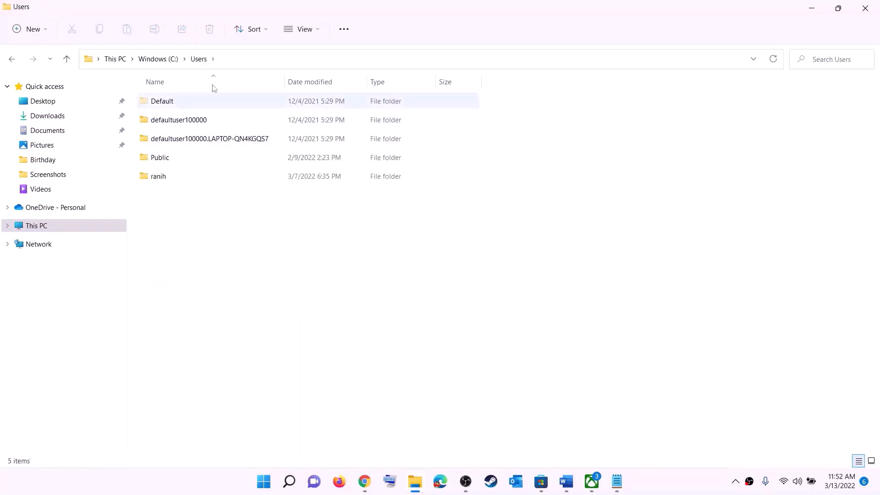
double_click(161, 177)
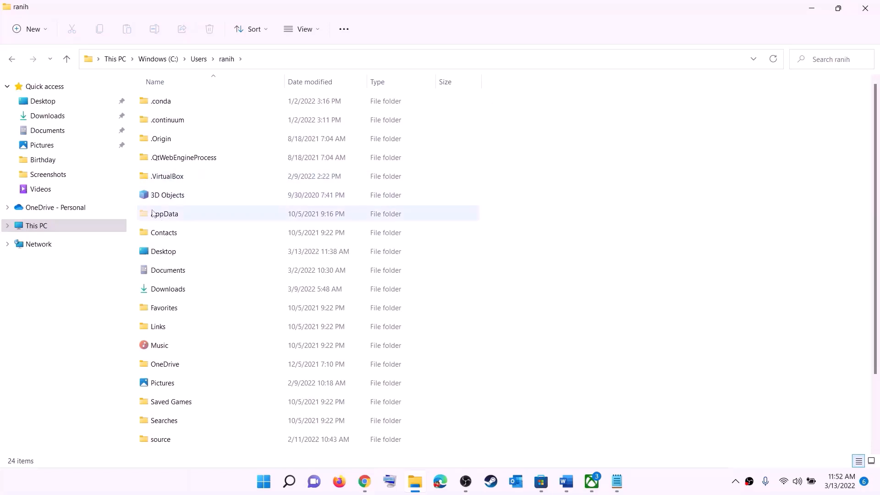
Check whether File Explorer is set to show hidden items, which the AppData folder requires.
left_click(152, 213)
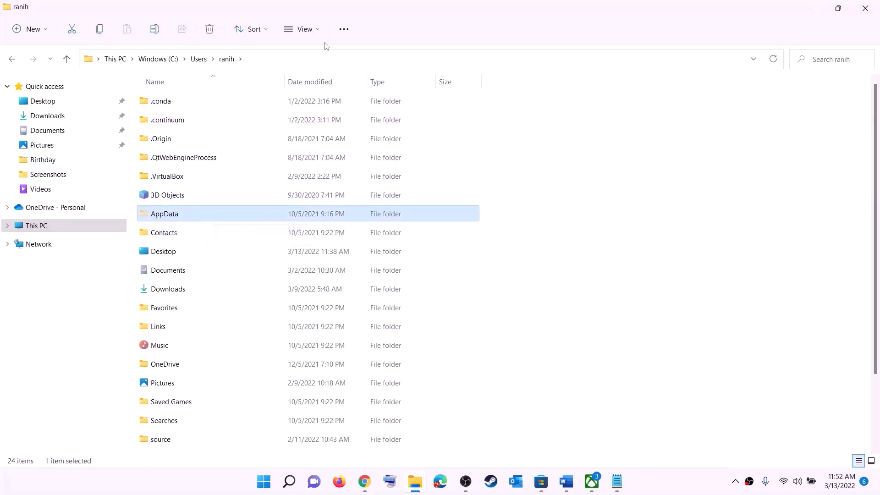
left_click(319, 31)
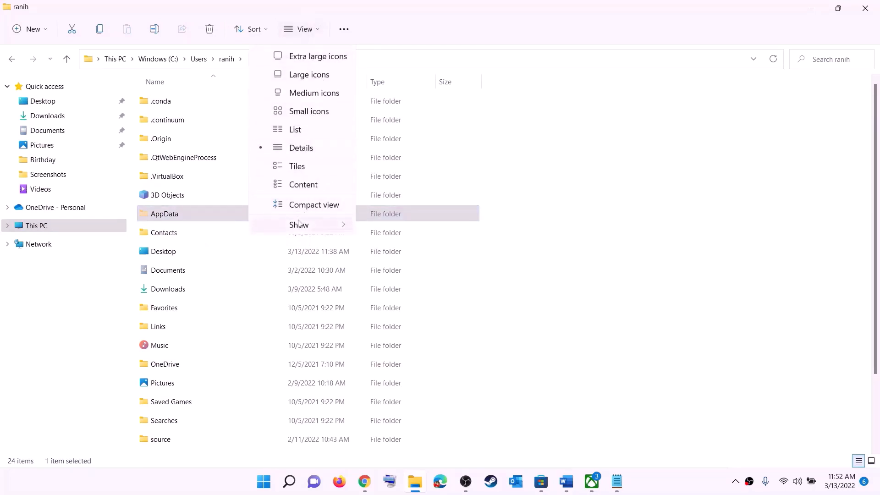
mouse_move(299, 224)
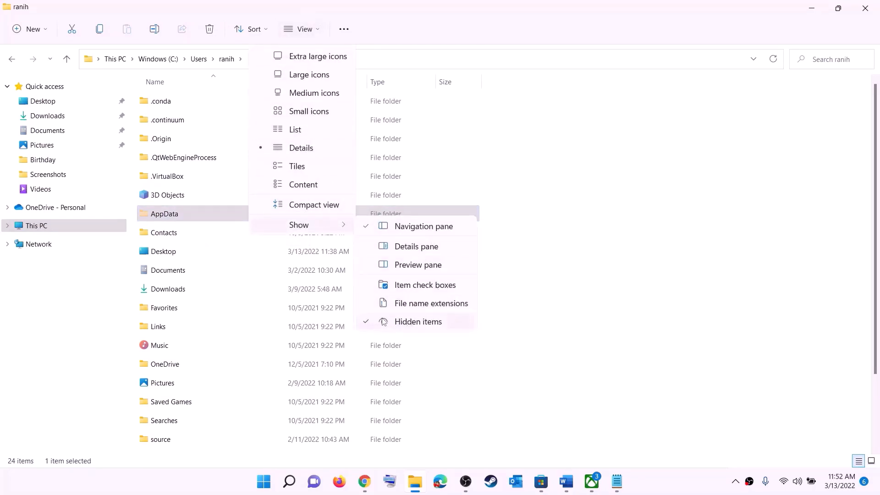
left_click(183, 217)
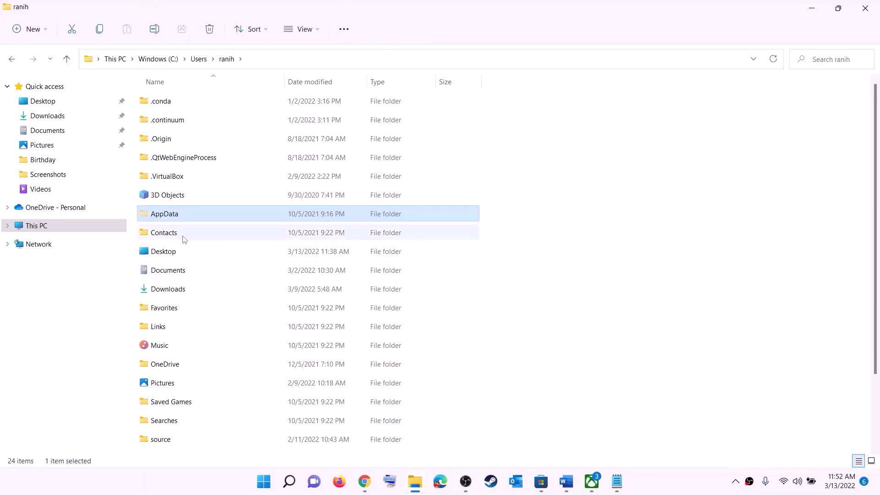
Open the AppData folder and go through Local to its Packages folder.
left_click(197, 215)
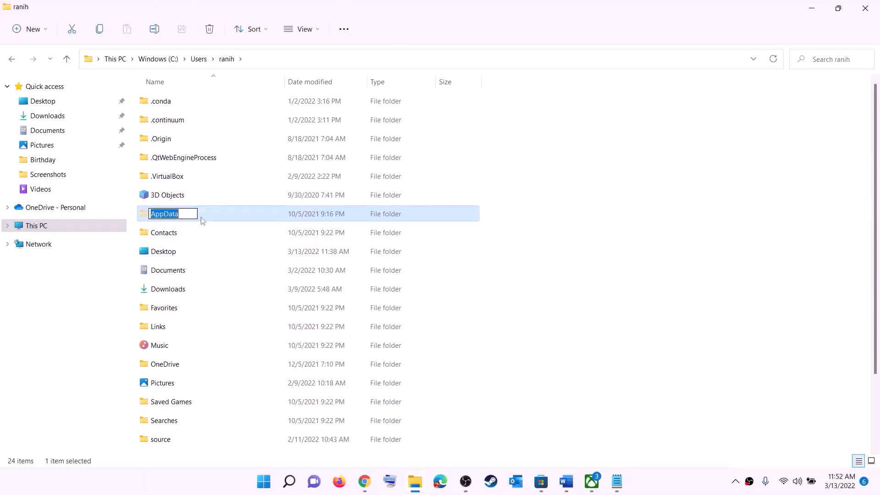
left_click(213, 214)
double_click(200, 218)
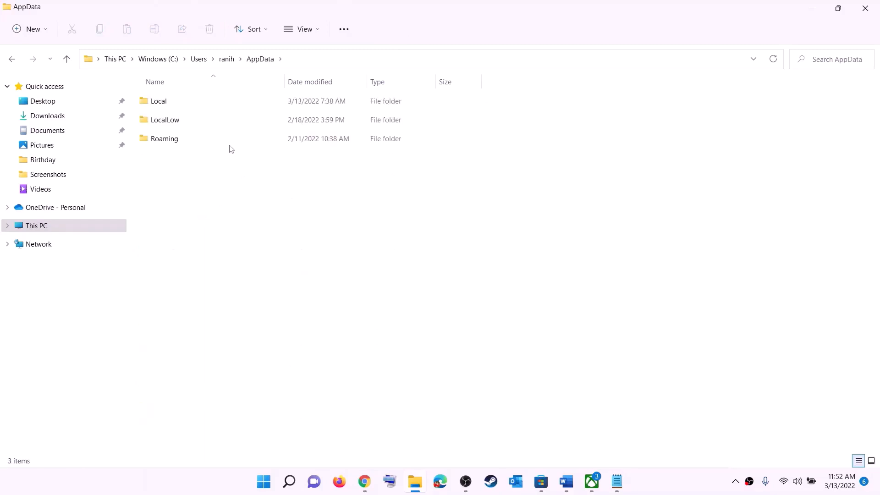
left_click(177, 101)
double_click(177, 101)
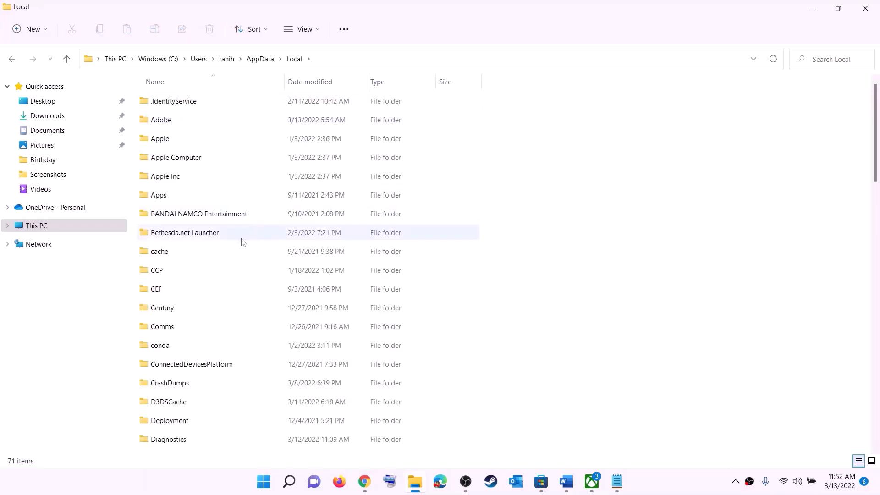
left_click(202, 214)
key("p")
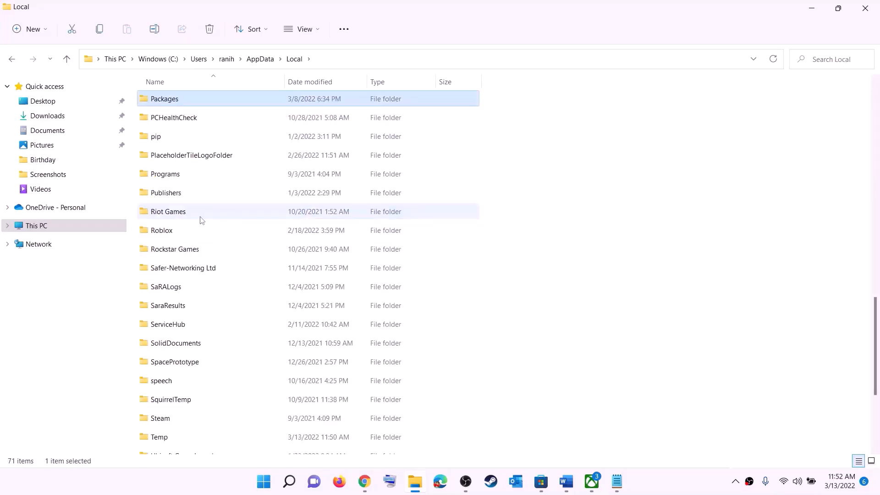
left_click(188, 101)
left_click(205, 98)
double_click(204, 99)
Find and open the Microsoft.WindowsStore_8wekyb3d8bbwe folder in Packages.
scroll(259, 296, "down", 10)
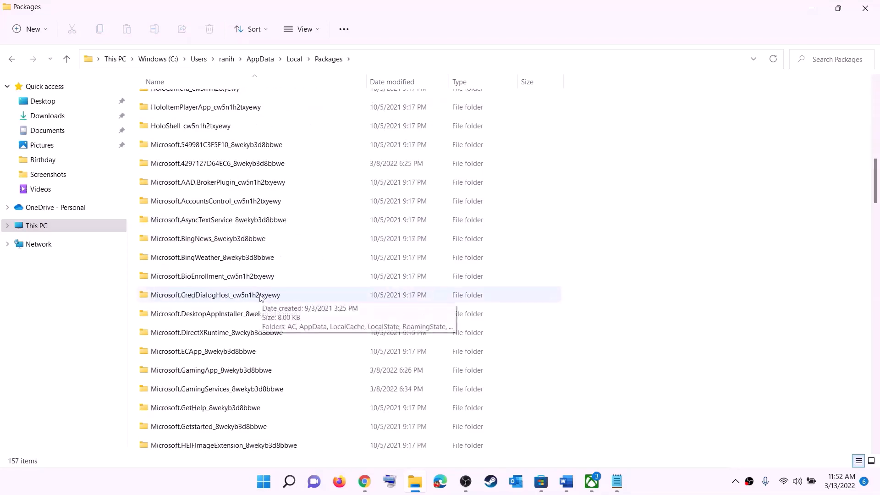
scroll(260, 297, "down", 15)
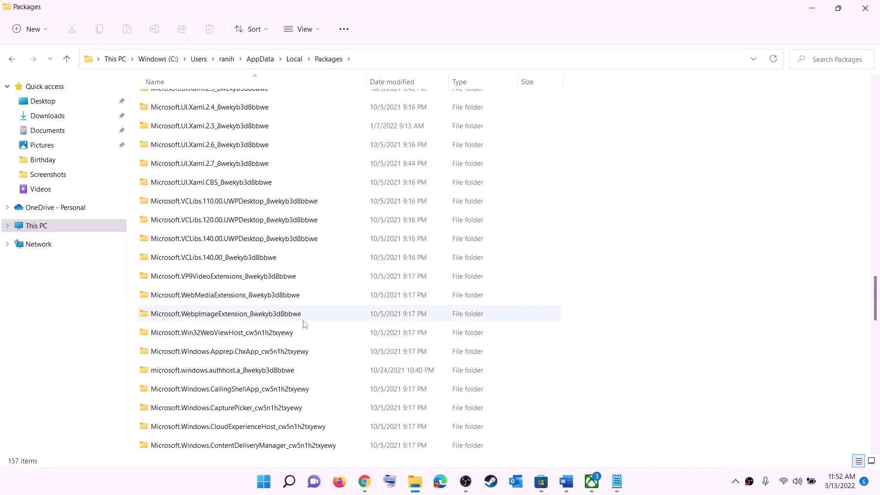
scroll(304, 324, "down", 3)
scroll(303, 323, "down", 6)
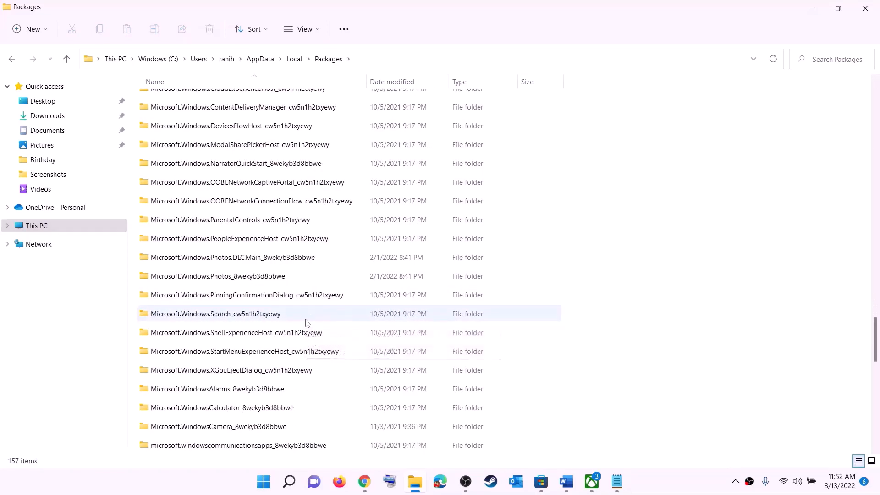
left_click(198, 373)
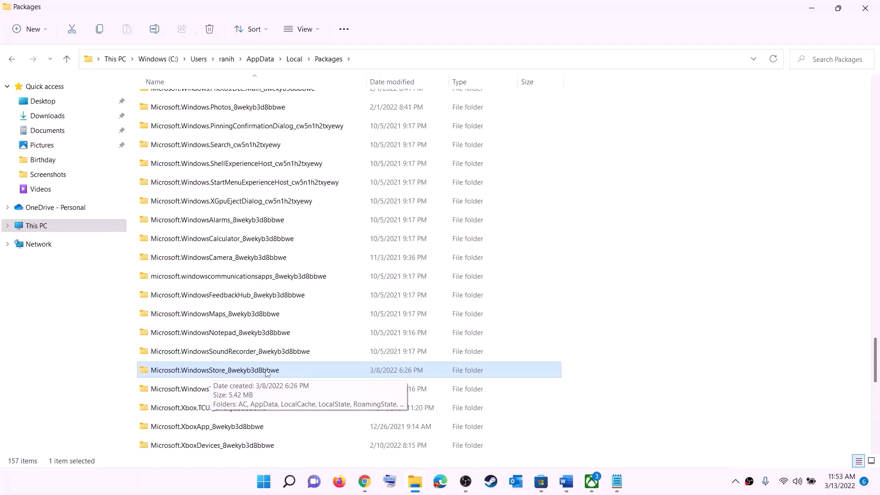
left_click(178, 371)
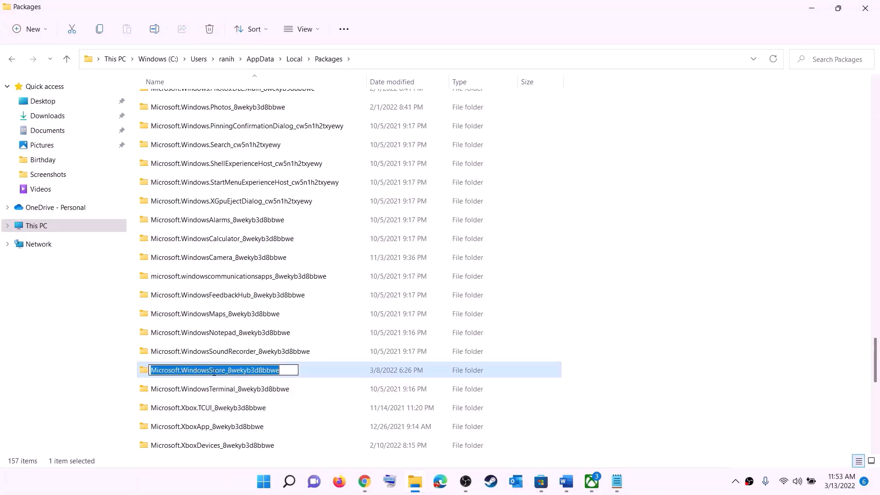
left_click(322, 372)
left_click(264, 373)
left_click(313, 374)
double_click(313, 374)
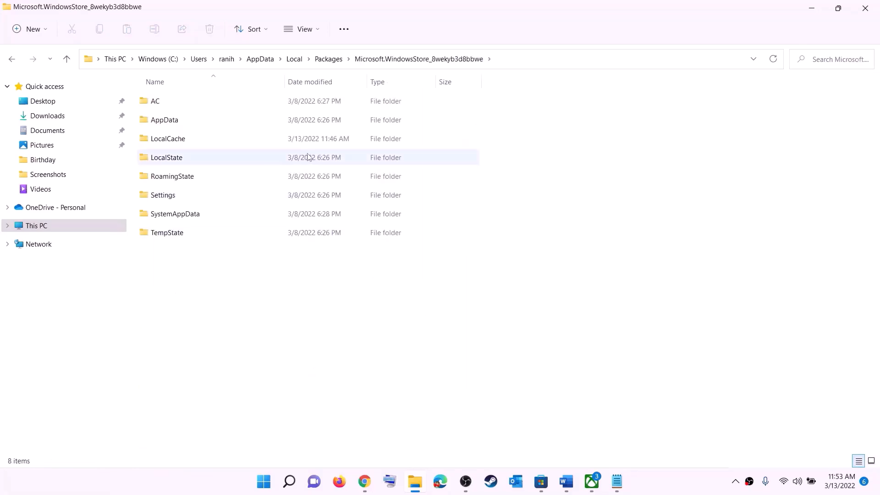
Delete the LocalCache folder from the Microsoft Store package folder.
left_click(167, 140)
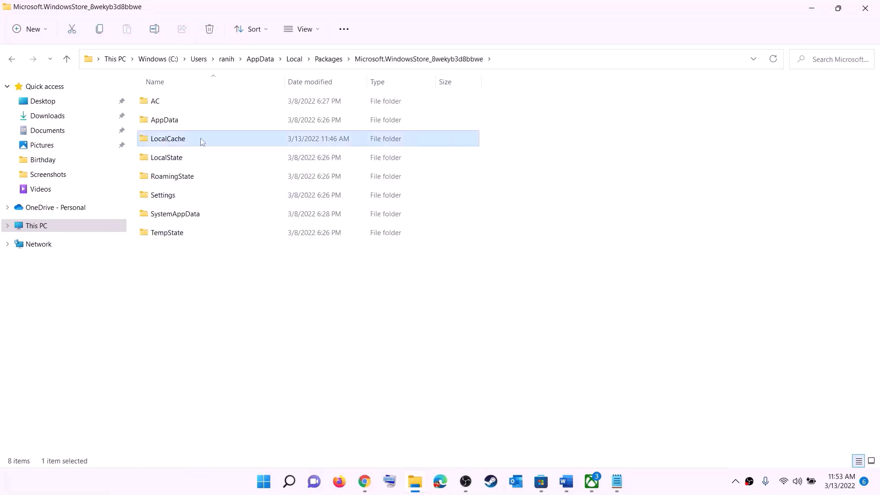
right_click(177, 143)
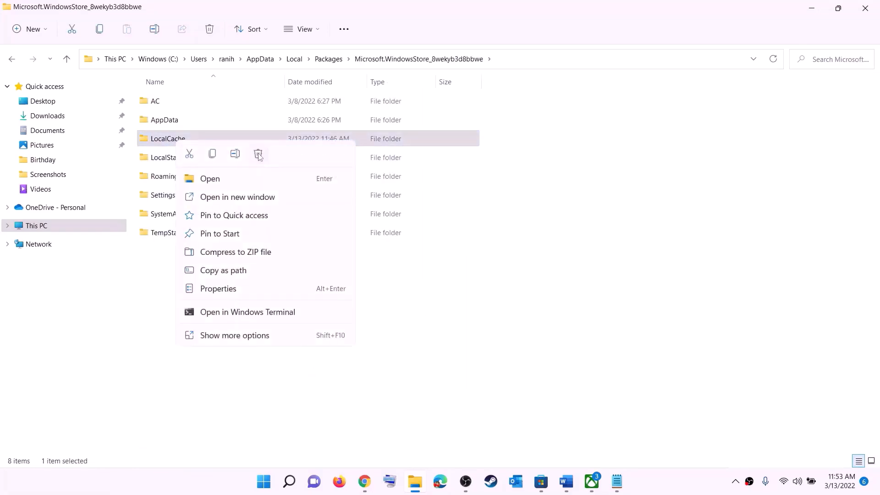
left_click(259, 154)
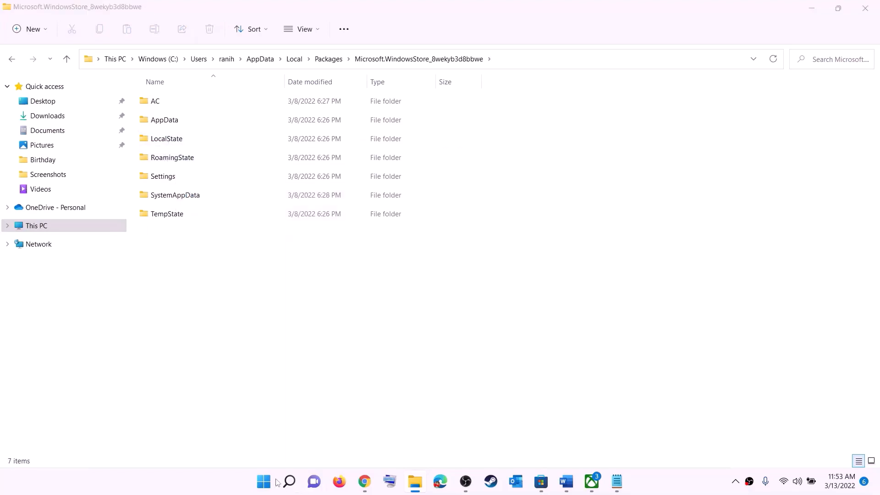
left_click(266, 482)
left_click(582, 441)
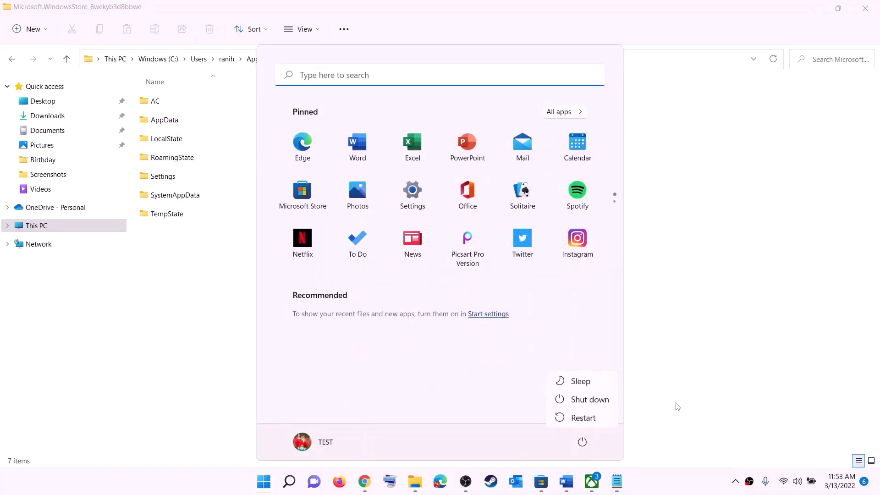
key("Escape")
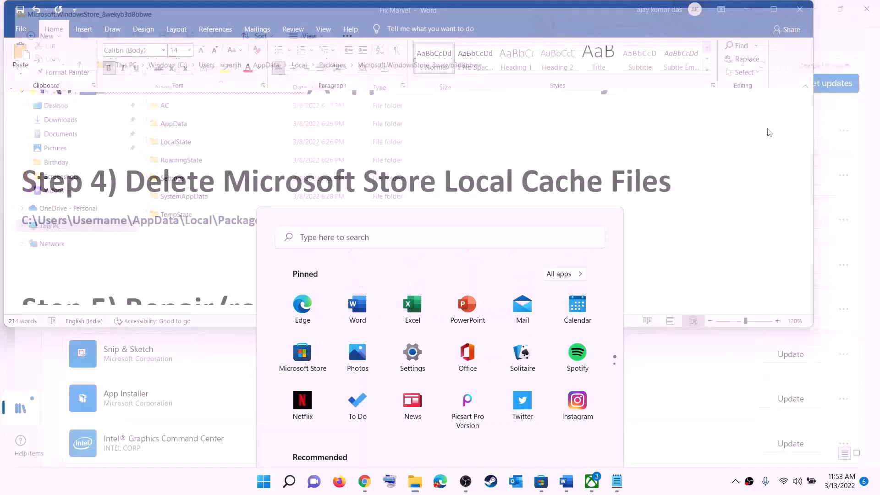
Return to the Word document and highlight the Step 5 heading about repairing or resetting the Xbox App/Store.
mouse_move(591, 487)
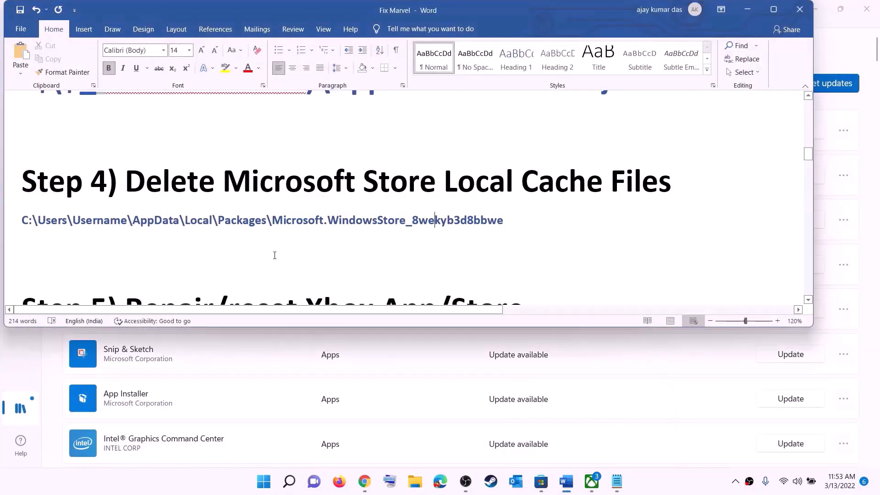
scroll(243, 243, "down", 4)
scroll(275, 224, "up", 2)
left_click_drag(214, 247, 543, 241)
Search Windows for xbox and open the Xbox app's settings page.
left_click(264, 484)
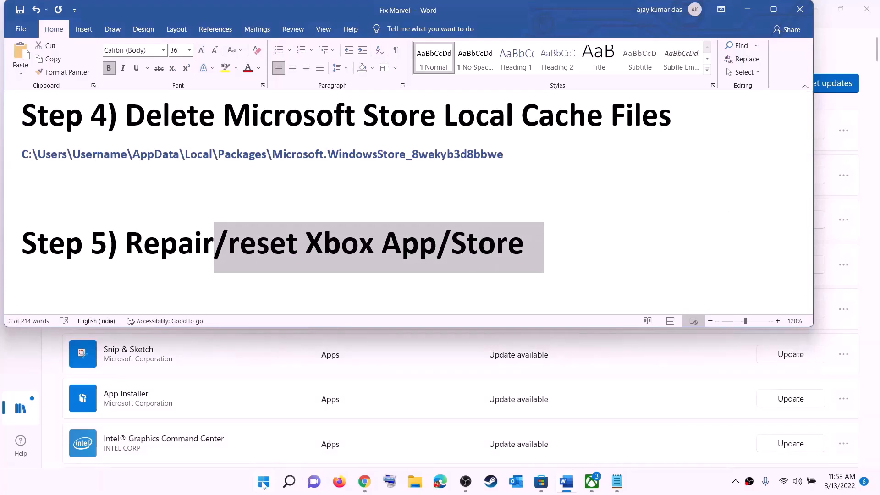
type("xbox")
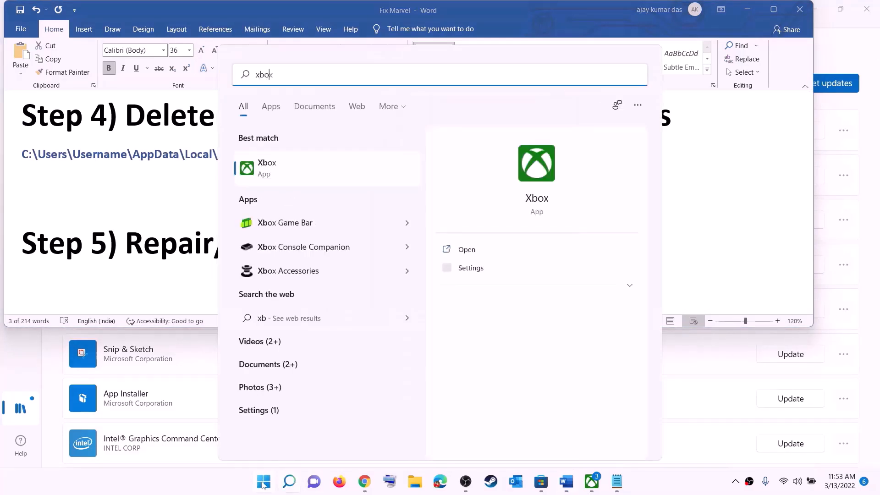
right_click(275, 172)
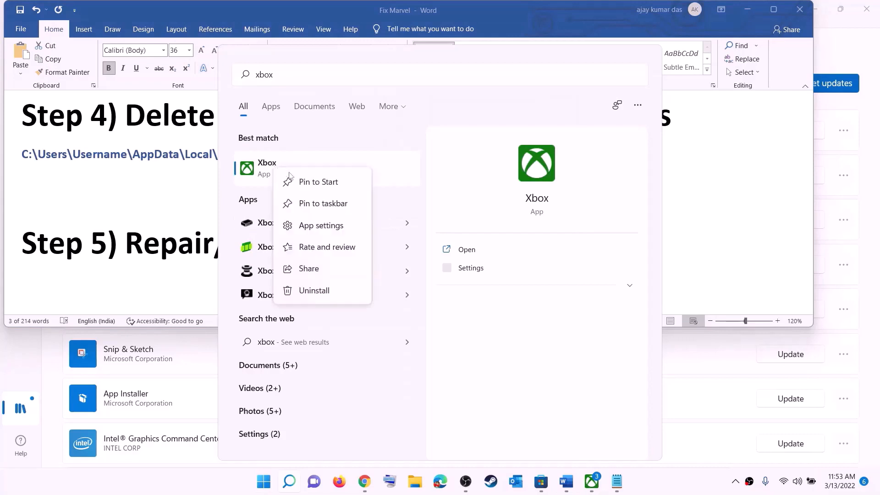
left_click(330, 231)
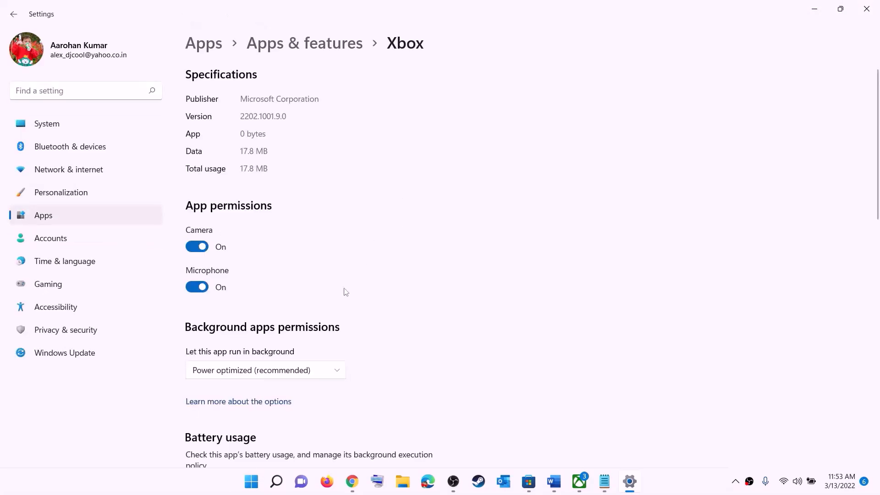
Repair the Xbox app, then reset it and confirm the deletion of its data.
scroll(340, 298, "down", 10)
scroll(332, 306, "down", 2)
left_click(209, 197)
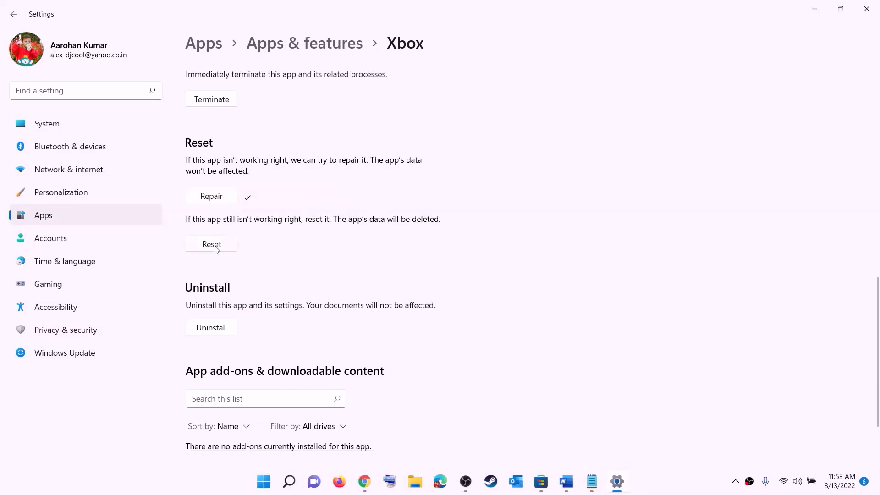
left_click(213, 248)
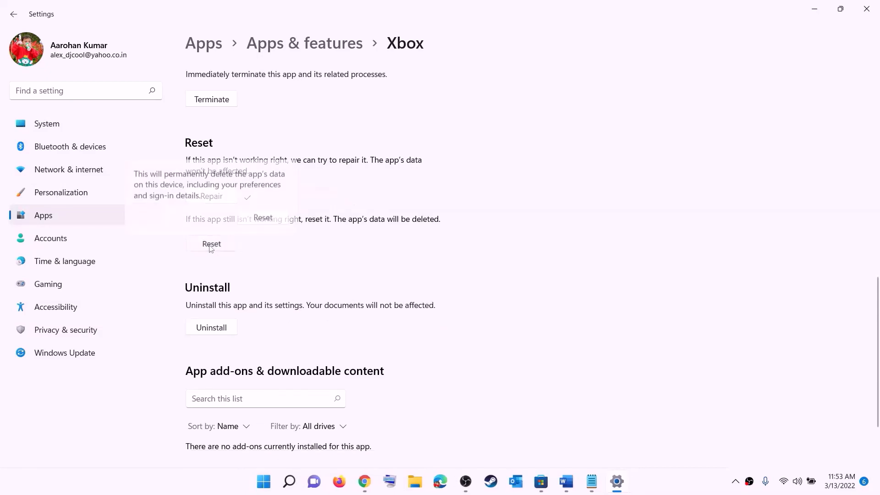
left_click(263, 216)
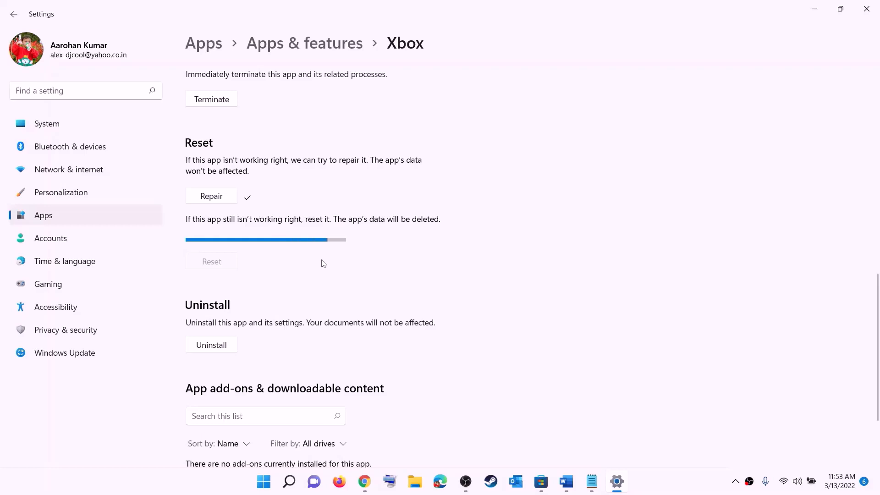
Search Windows for store and open the Microsoft Store's app settings page.
left_click(263, 485)
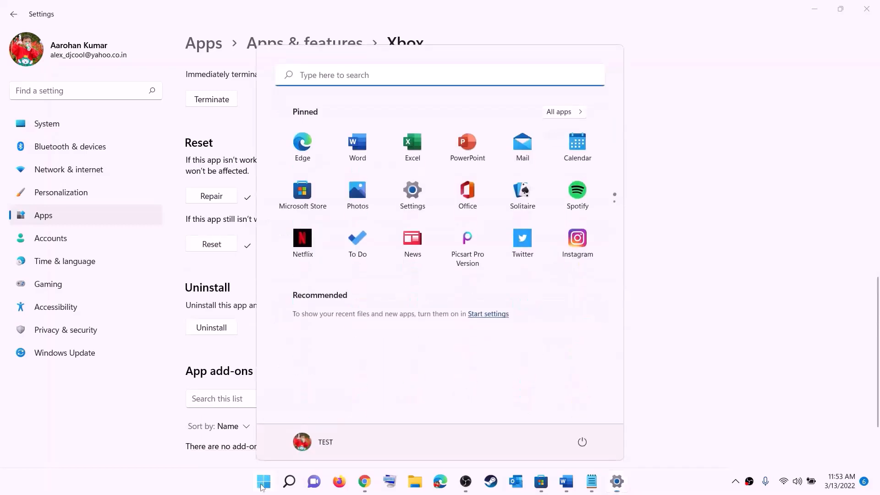
type("store")
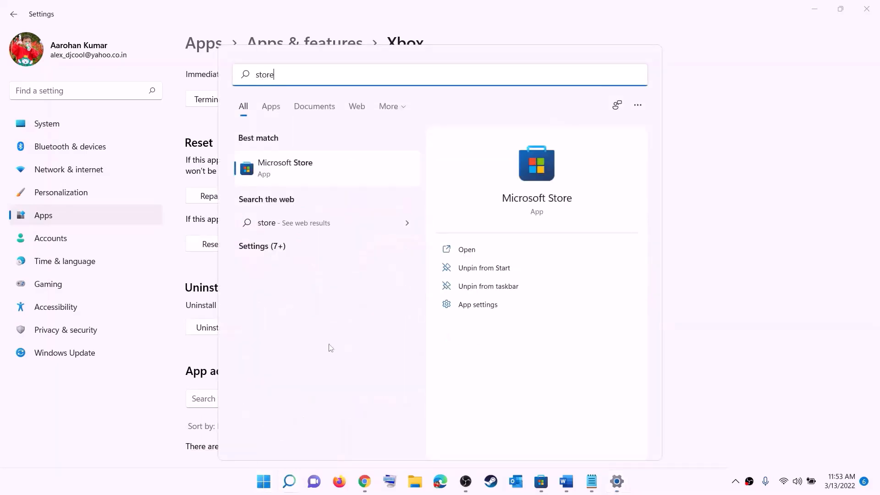
right_click(284, 176)
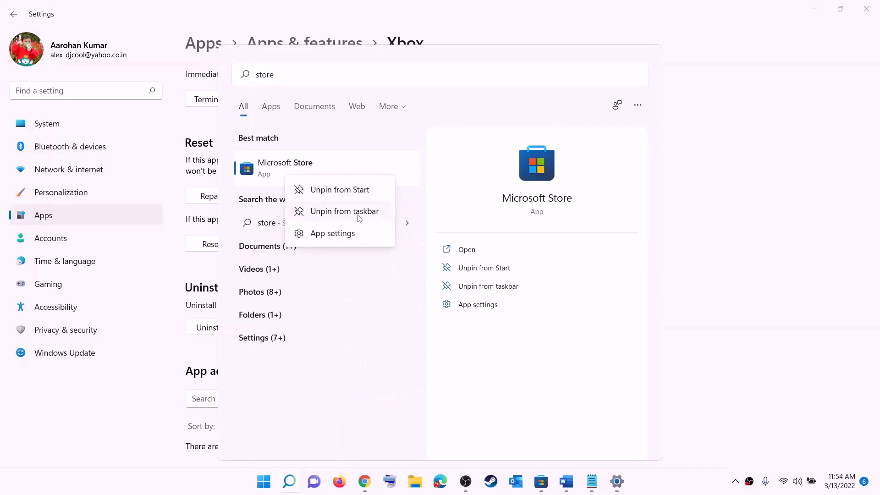
left_click(340, 233)
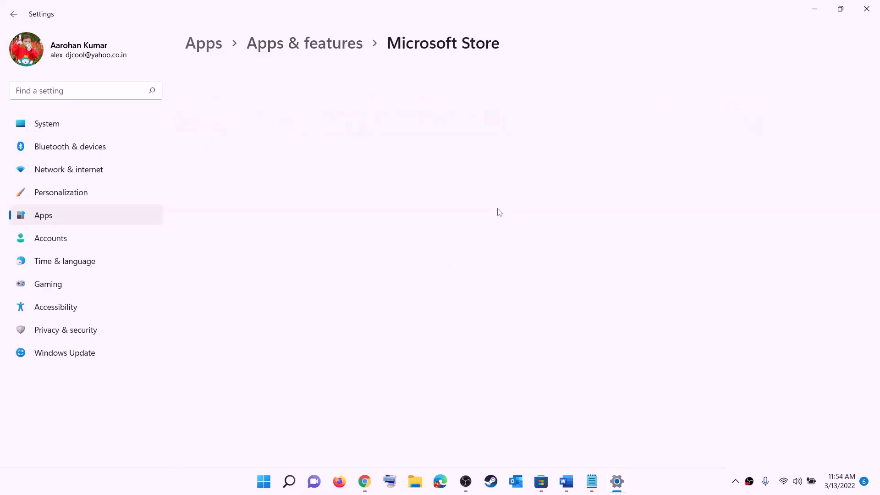
Repair the Microsoft Store app and reset it, confirming the deletion of its data.
scroll(275, 334, "down", 10)
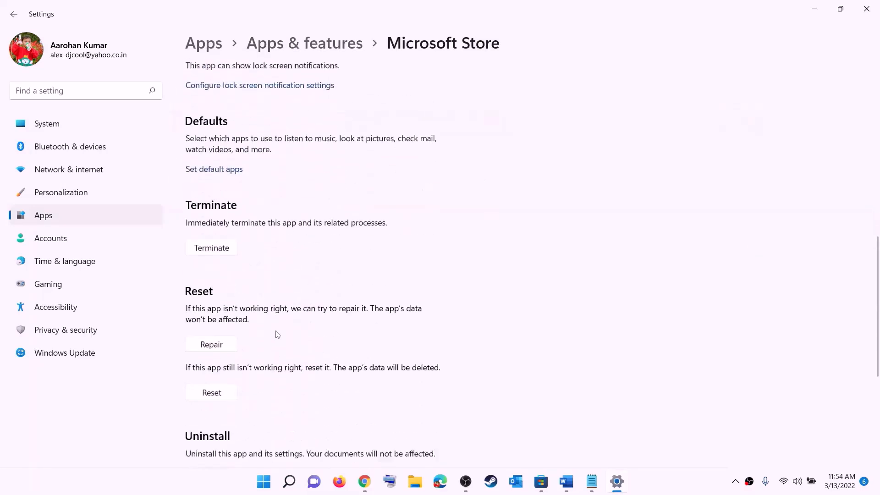
left_click(211, 330)
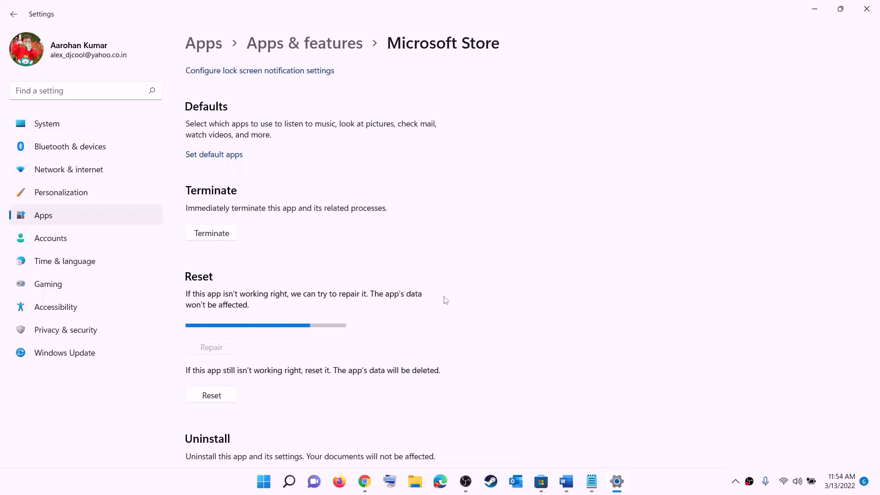
left_click(220, 397)
left_click(261, 368)
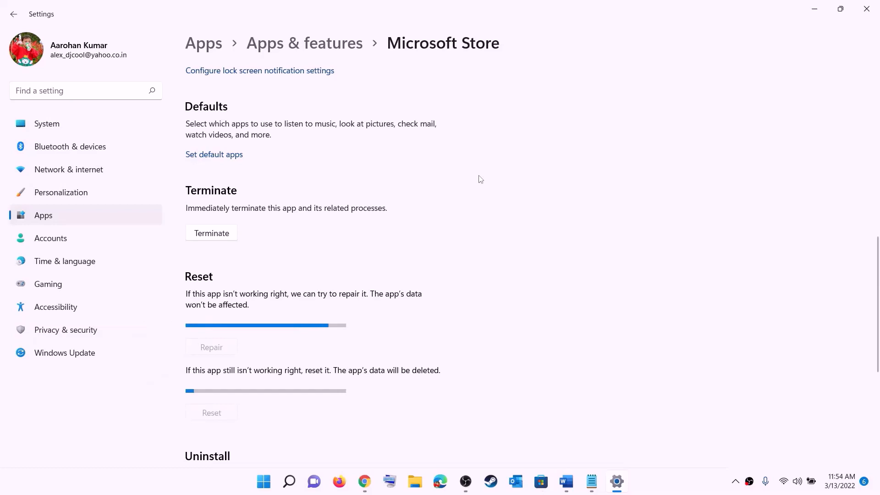
Switch to the Word document and highlight Step 6 about updating the Xbox App/Store from the store library.
left_click(566, 482)
scroll(127, 248, "down", 3)
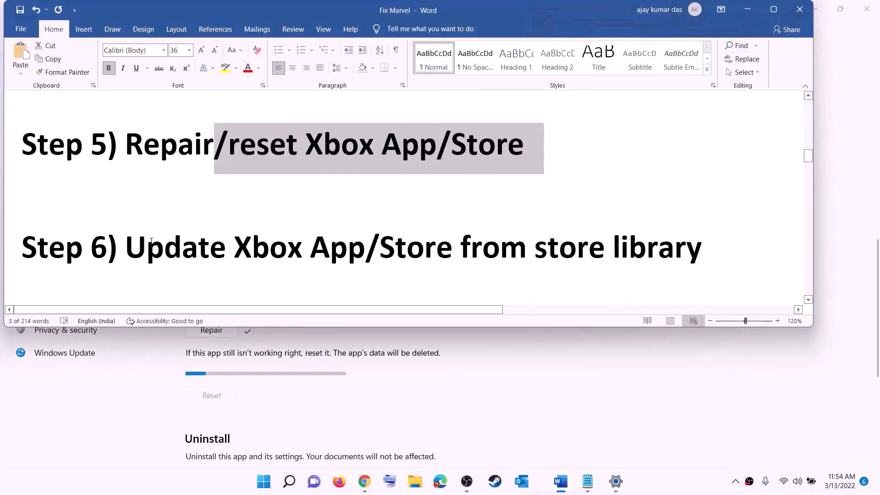
left_click_drag(127, 248, 700, 238)
left_click(589, 235)
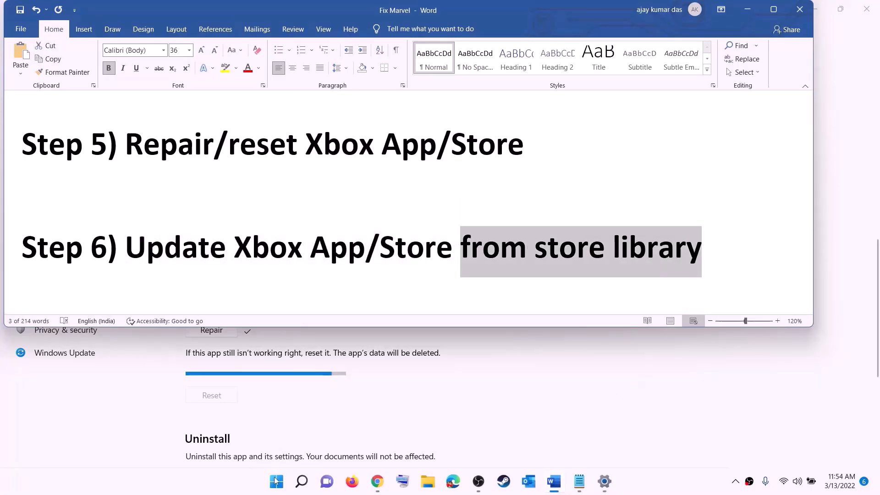
Open Microsoft Store in a maximized window and get updates for the apps in its Library.
left_click(276, 481)
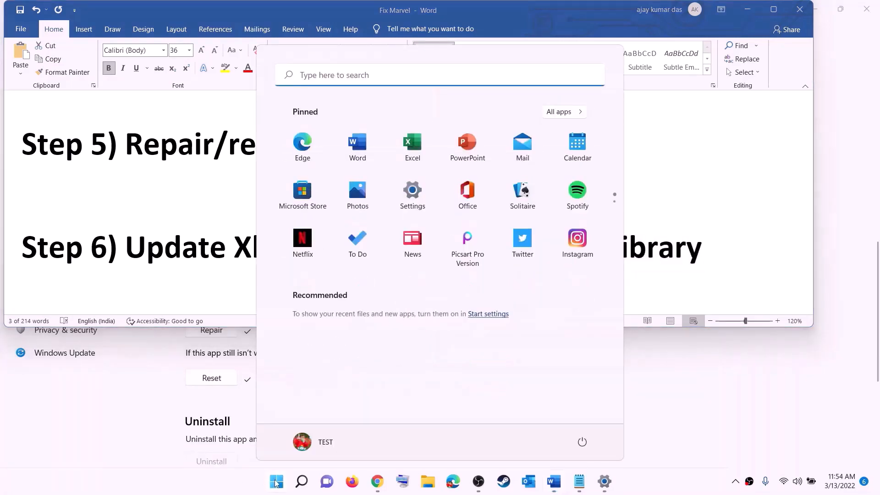
type("store")
left_click(265, 171)
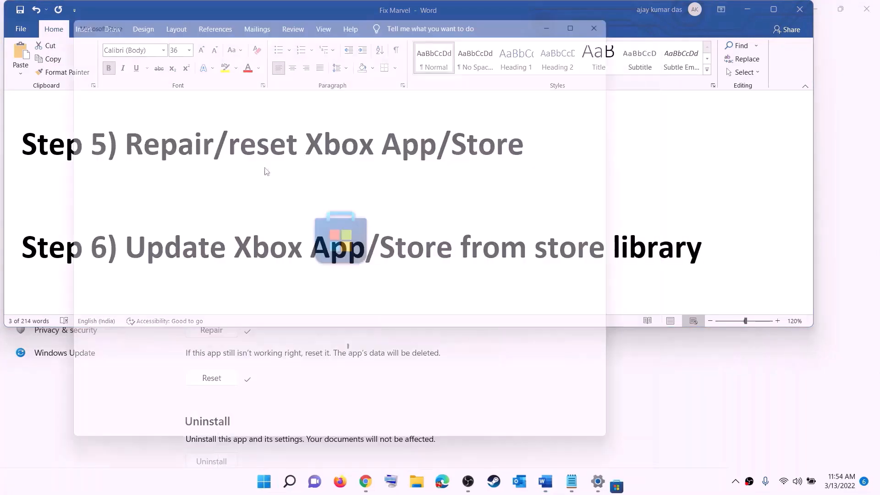
left_click(598, 9)
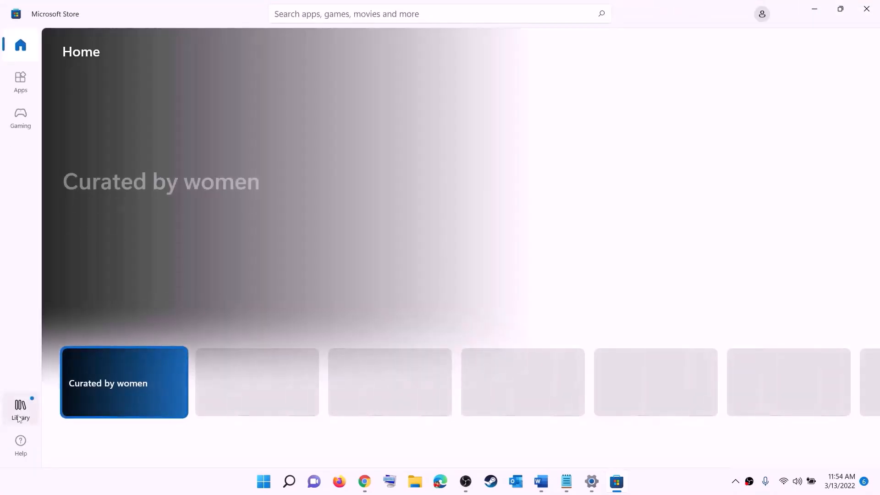
left_click(21, 416)
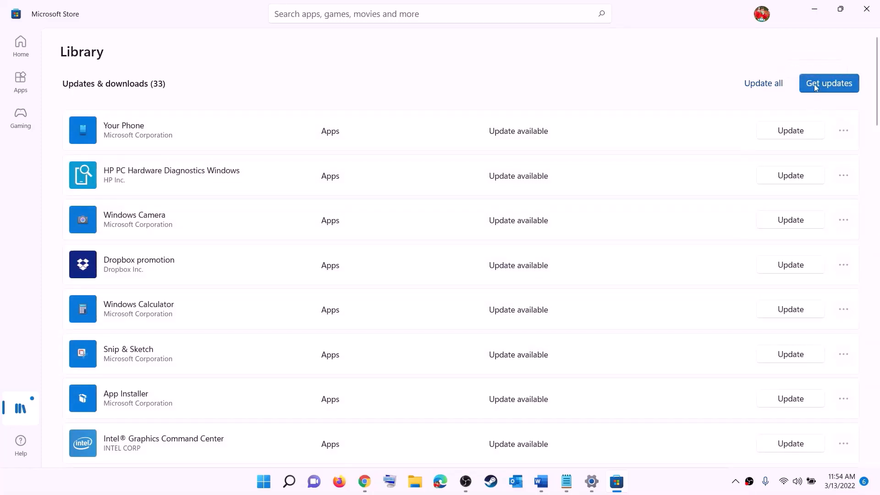
left_click(847, 90)
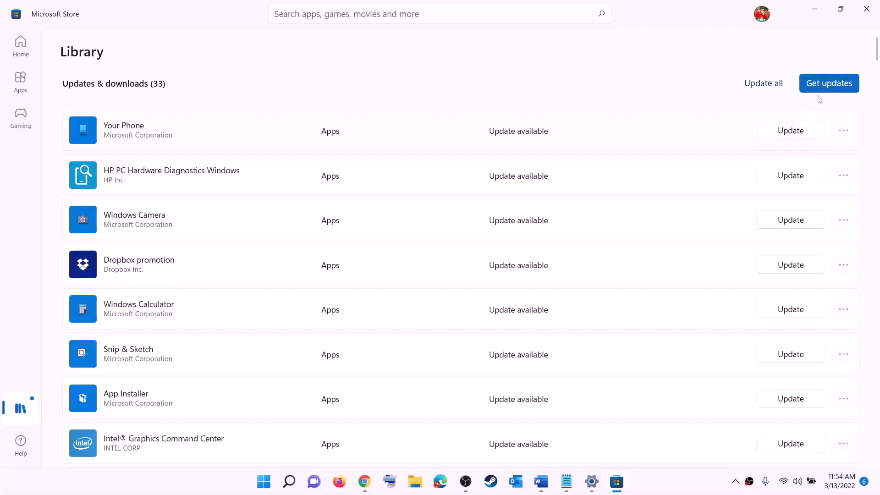
Return to the Word document and highlight Xbox identity provider in the Step 7 heading.
left_click(814, 9)
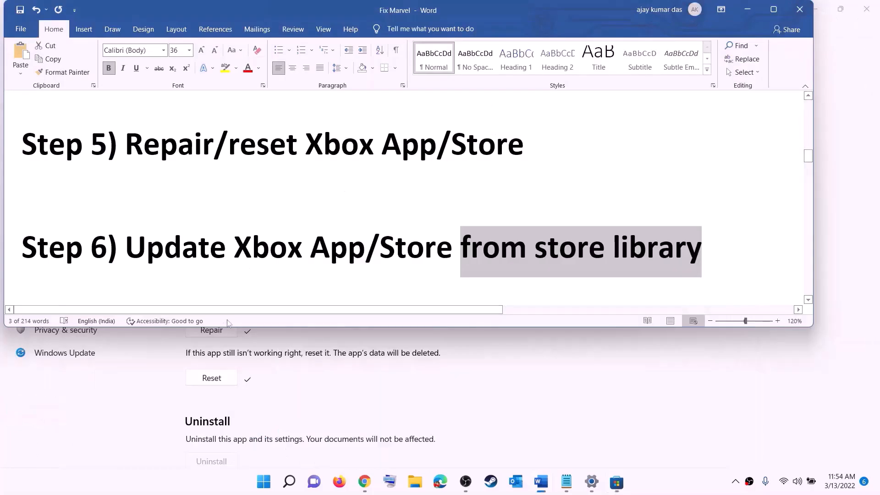
scroll(175, 265, "down", 3)
scroll(174, 265, "down", 2)
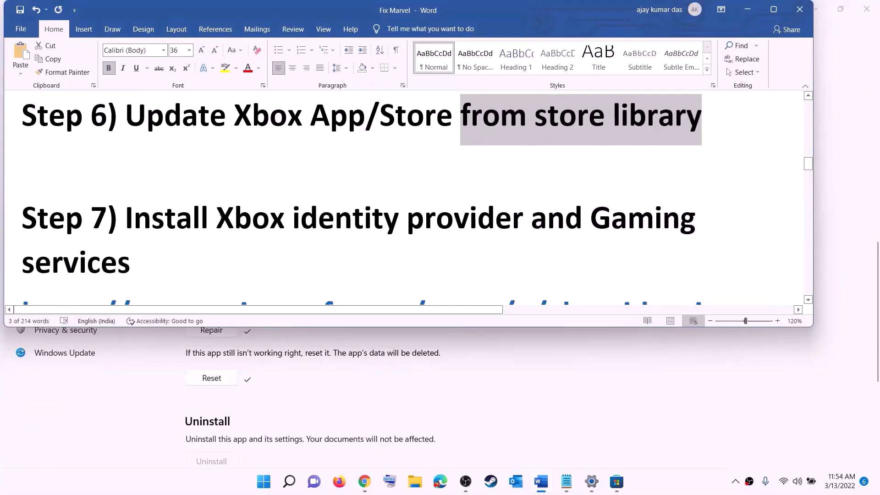
left_click_drag(218, 218, 373, 218)
key("ctrl+shift+Right")
key("ctrl+shift+Right")
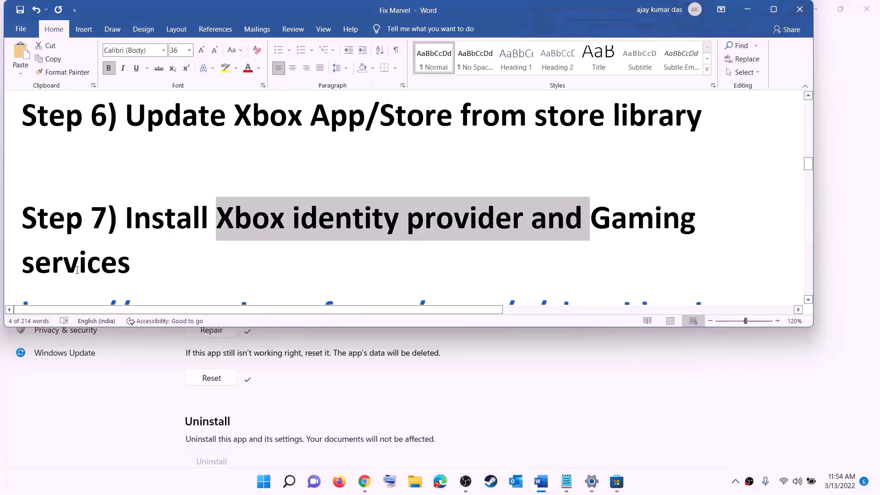
Copy the Xbox Identity Provider web link listed under Step 7 in the document.
scroll(287, 245, "down", 3)
scroll(287, 245, "down", 1)
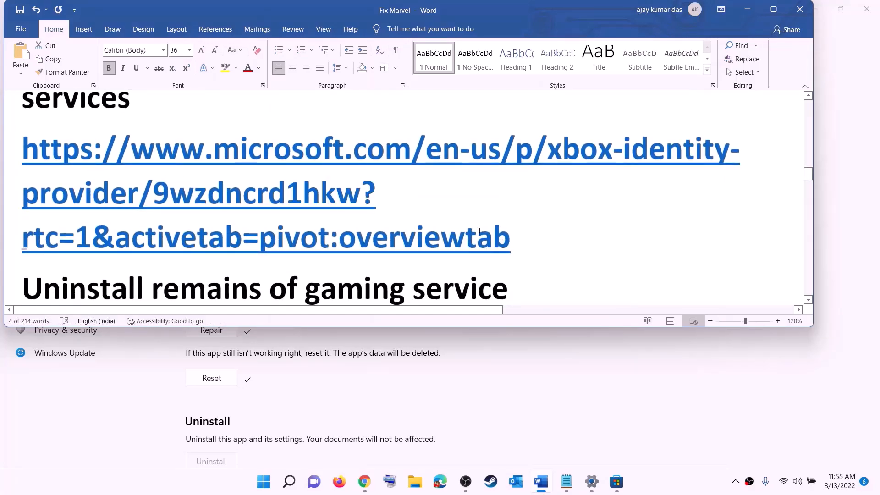
triple_click(479, 231)
right_click(150, 183)
left_click(180, 208)
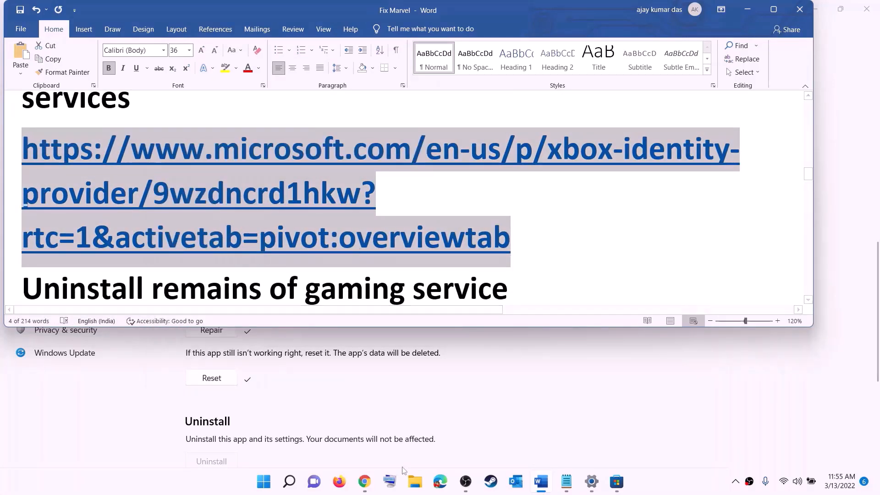
Switch to Chrome, get Xbox Identity Provider from its Microsoft page and open its listing in Microsoft Store.
left_click(364, 481)
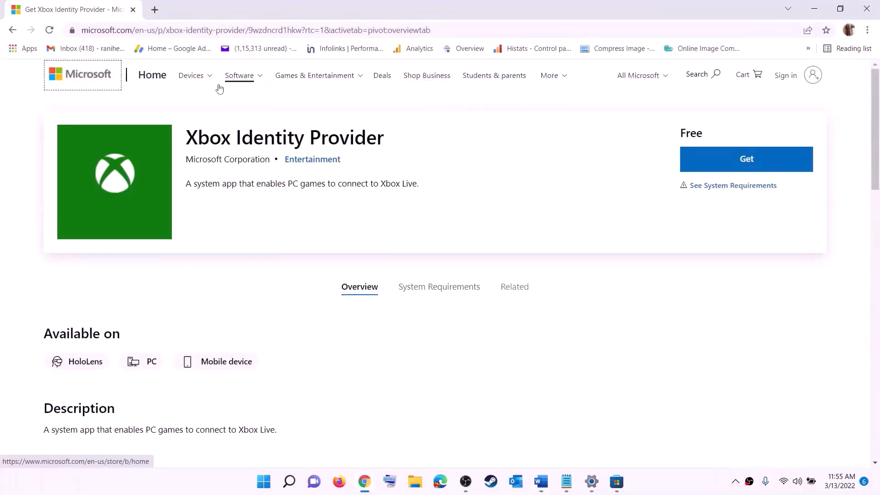
left_click(741, 160)
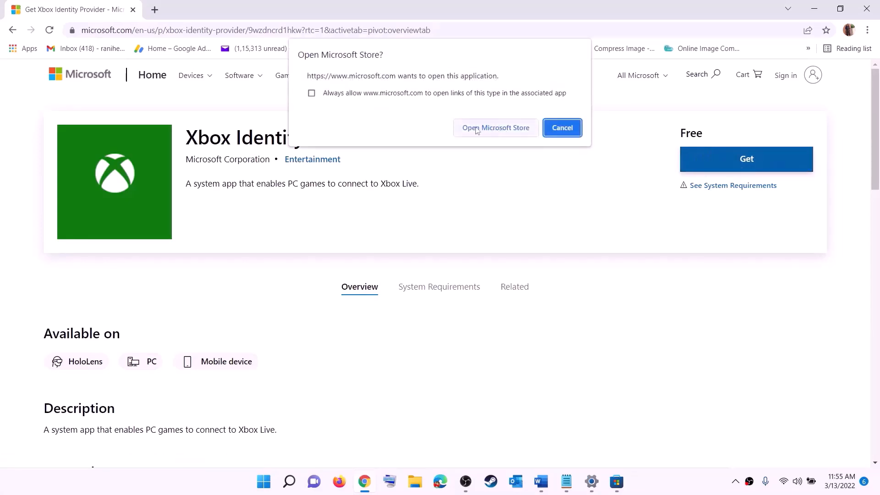
left_click(490, 132)
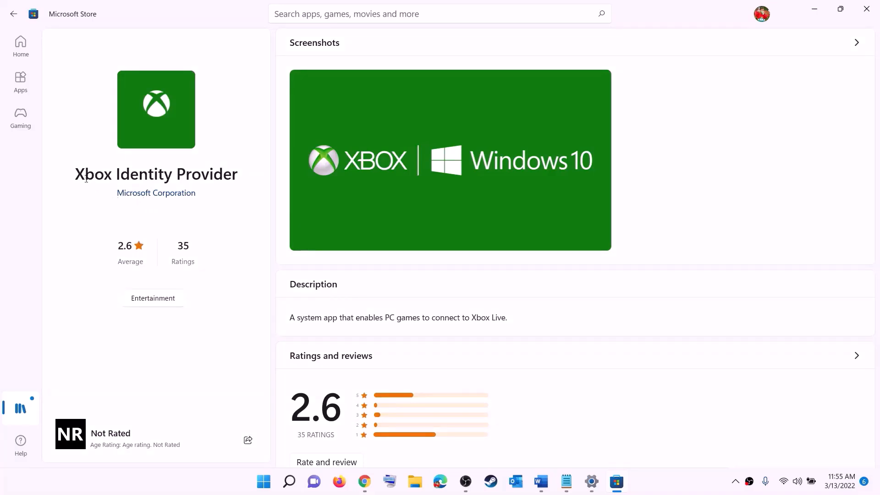
left_click_drag(86, 179, 238, 169)
left_click(158, 223)
key("alt+Tab")
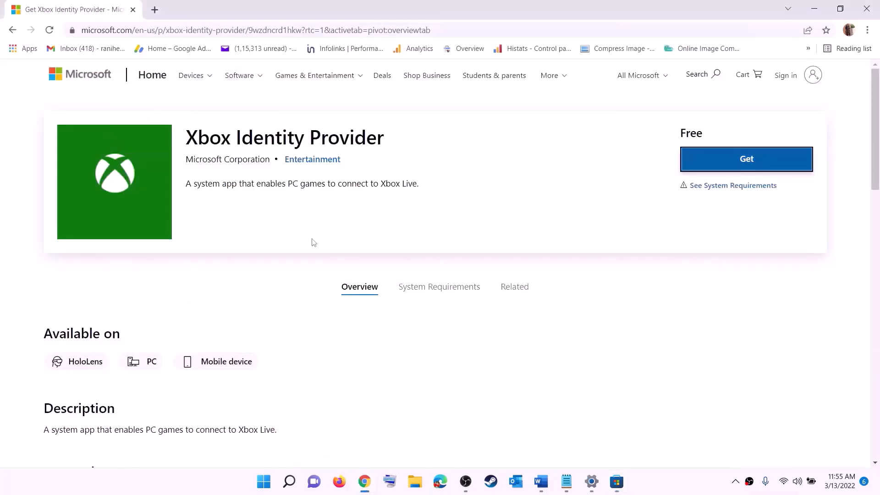
Switch to the Word document and copy the get-appxpackage Microsoft.GamingServices removal command under the Uninstall remains of gaming service heading.
left_click(536, 486)
scroll(254, 220, "down", 5)
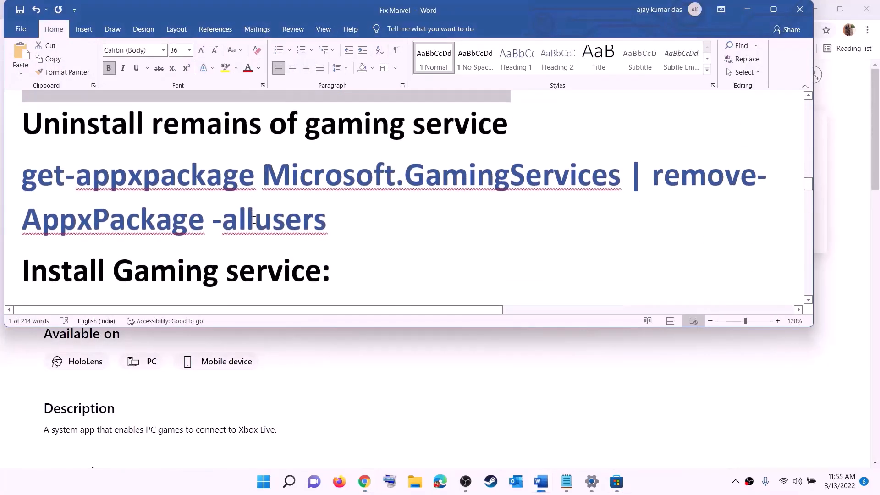
left_click_drag(339, 228, 21, 177)
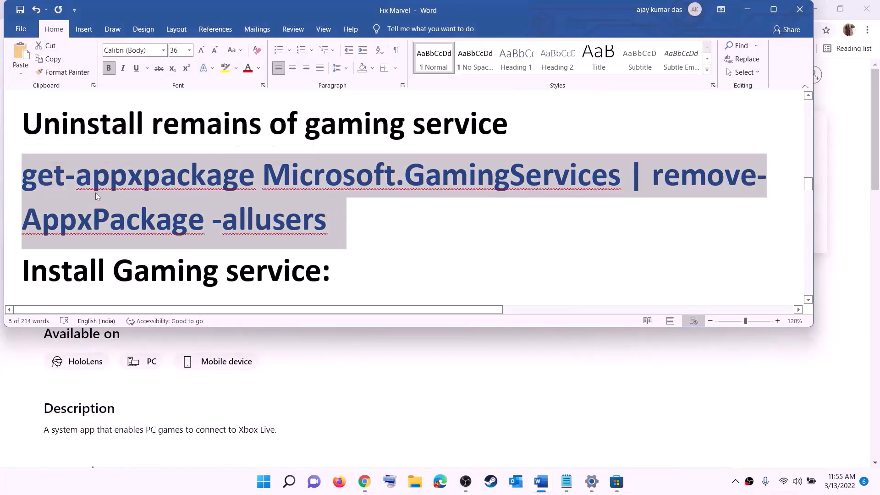
right_click(95, 192)
left_click(132, 214)
Search Windows for powershell and run Windows PowerShell as administrator, allowing it to make changes to the device.
left_click(265, 486)
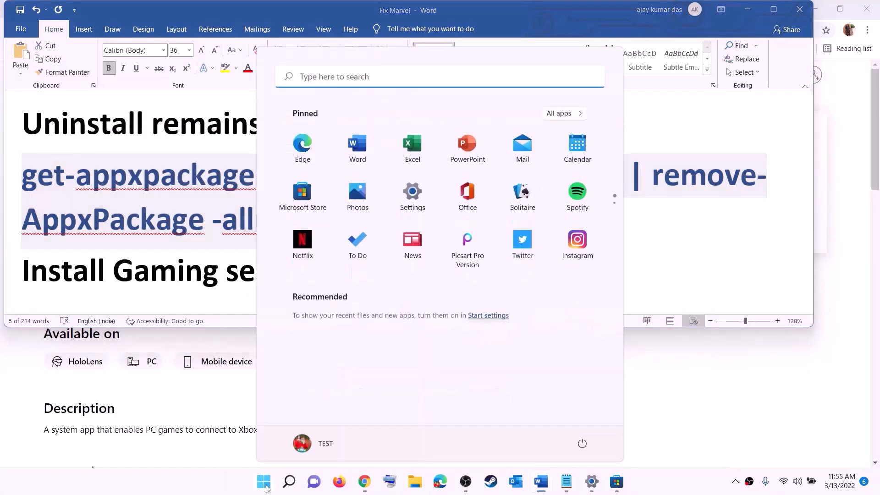
type("powers")
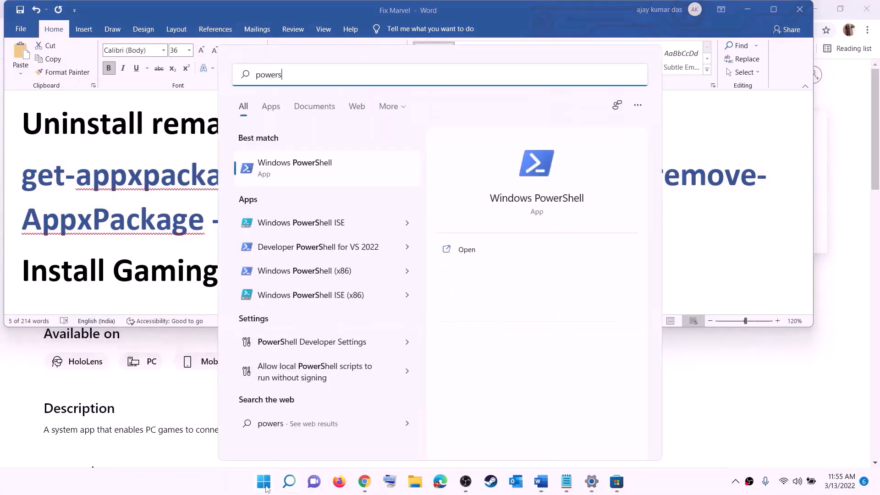
type("hell")
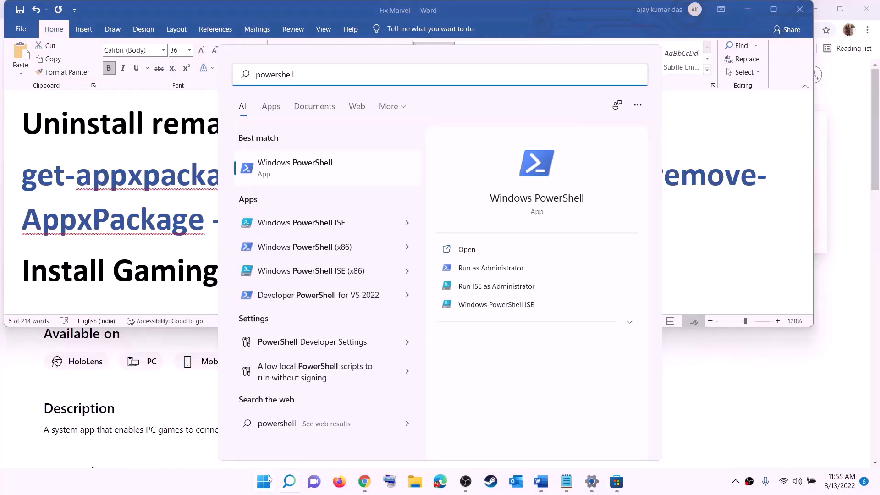
right_click(301, 173)
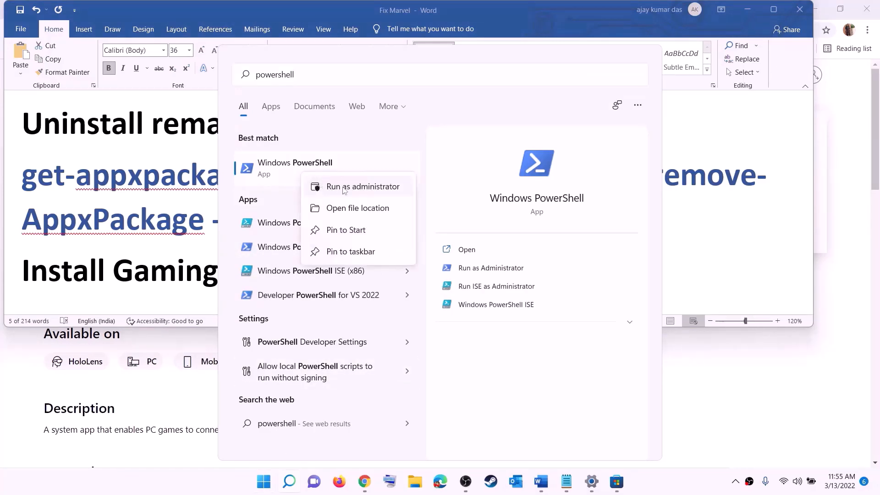
left_click(368, 188)
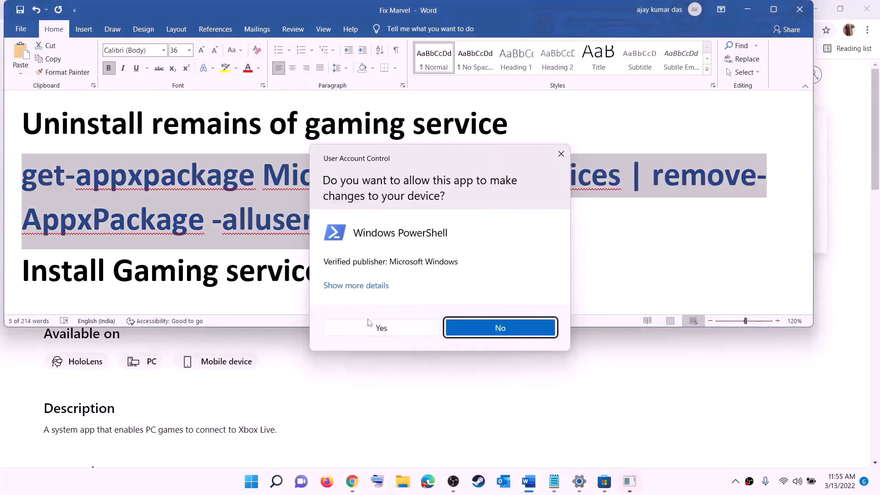
left_click(382, 328)
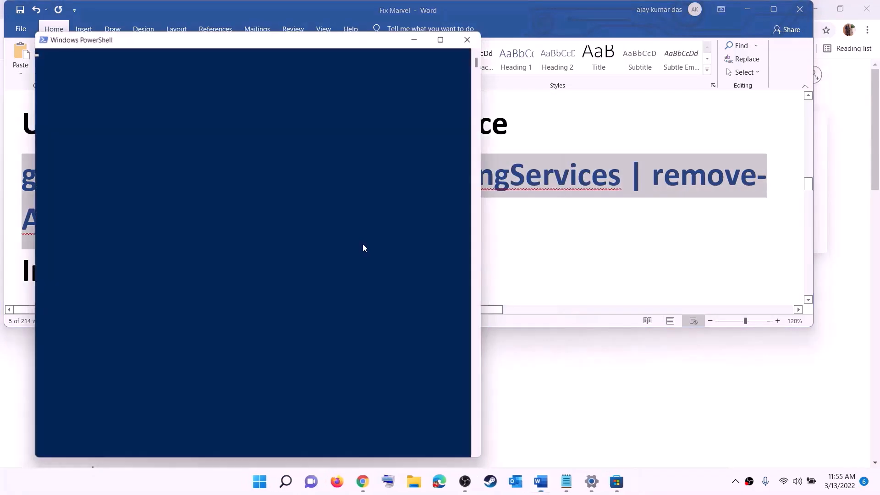
Run get-appxpackage Microsoft.GamingServices | remove-AppxPackage -allusers in the administrator PowerShell window.
left_click_drag(319, 43, 411, 100)
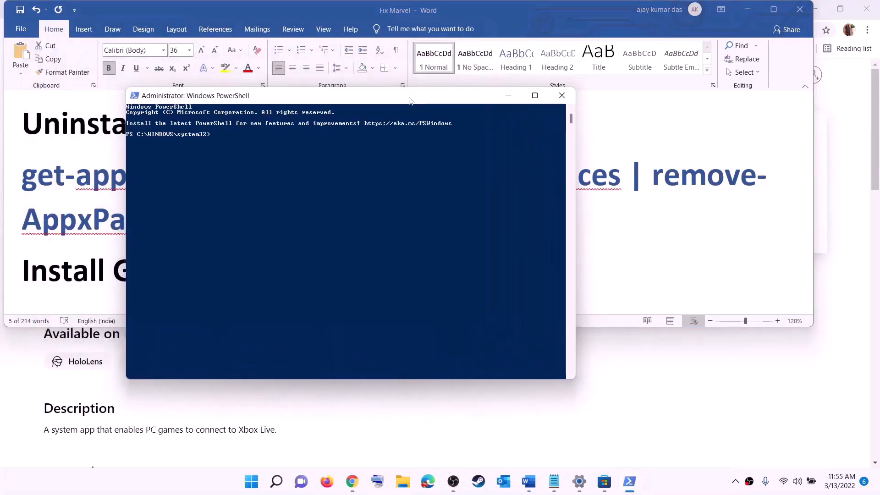
key("ctrl+v")
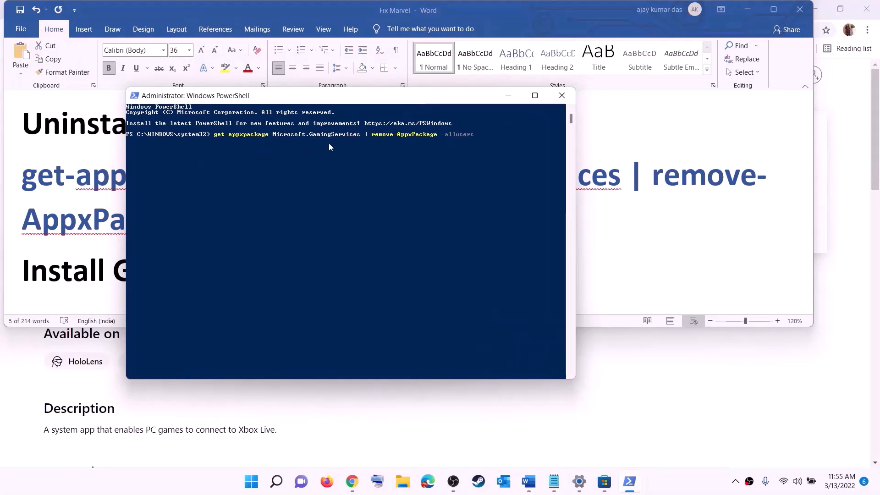
key("Return")
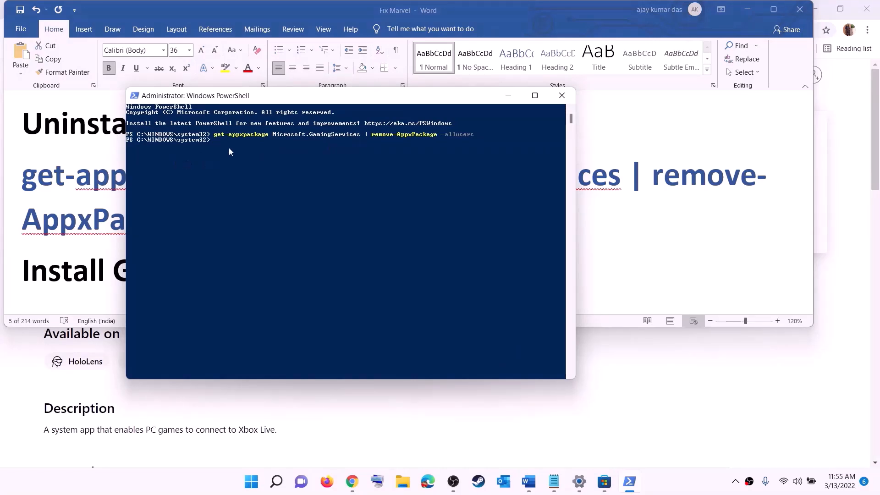
Return to the Word document and copy the start ms-windows-store://pdp/?productid=9MWPM2CQNLHN command under Install Gaming service.
key("alt+Tab")
scroll(275, 220, "down", 3)
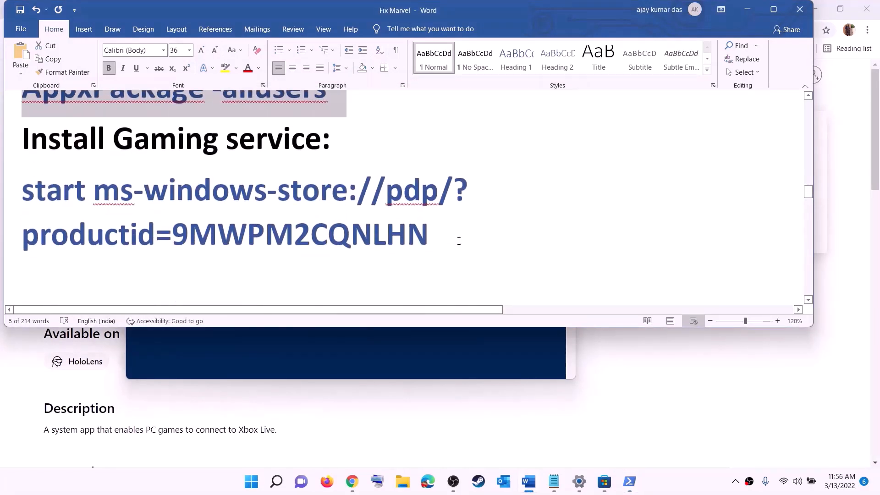
left_click_drag(457, 240, 1, 208)
right_click(94, 208)
left_click(120, 228)
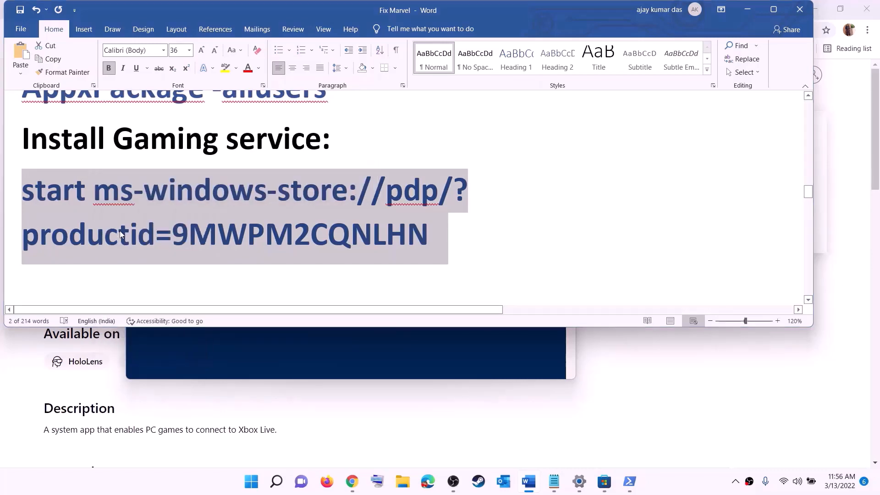
Run the copied ms-windows-store command in PowerShell and install Gaming Services from its Microsoft Store listing.
key("alt+Tab")
right_click(262, 197)
key("Return")
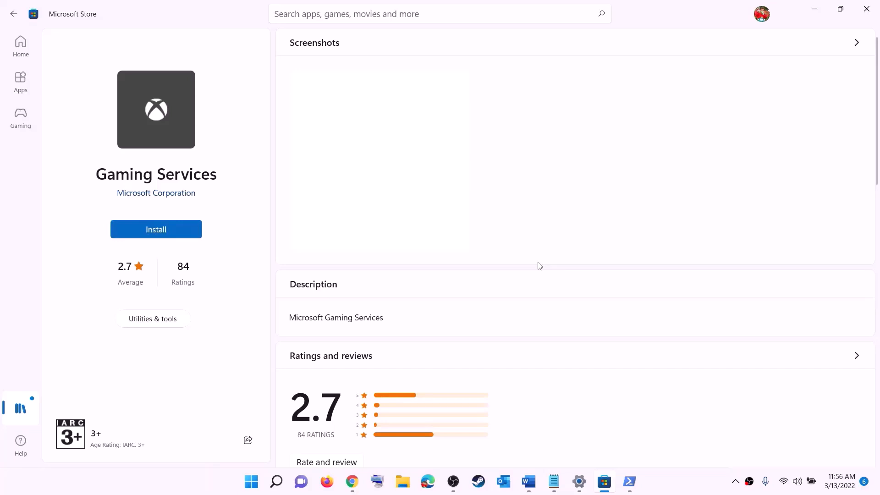
left_click(391, 332)
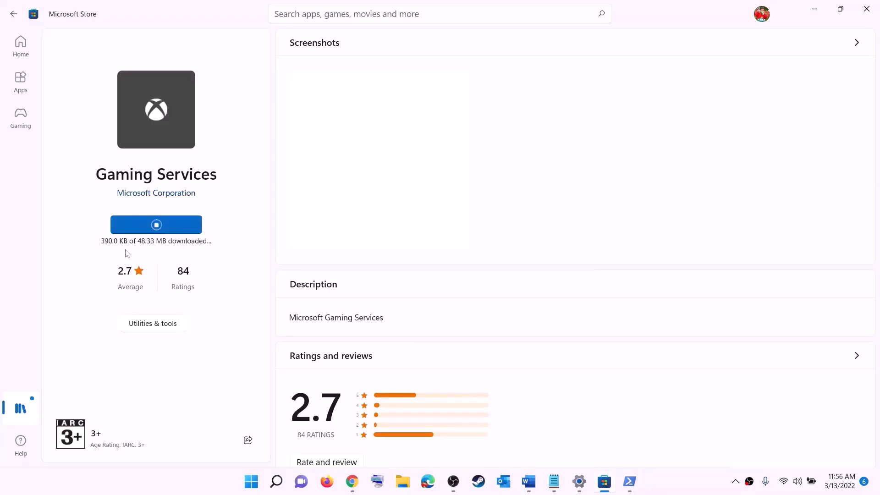
Check the list of services in the Word document, from IP Helper to Xbox Live Networking Service, and open Windows Services.
left_click(528, 482)
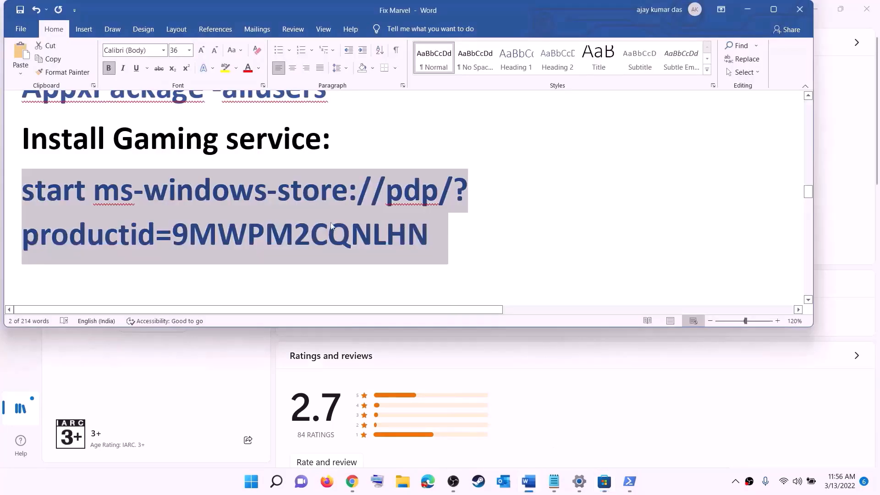
scroll(291, 236, "down", 10)
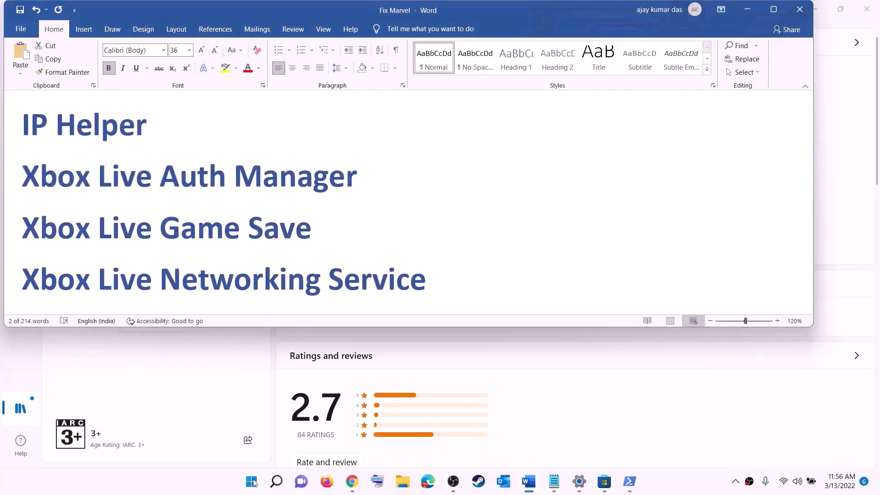
left_click(251, 481)
type("serv")
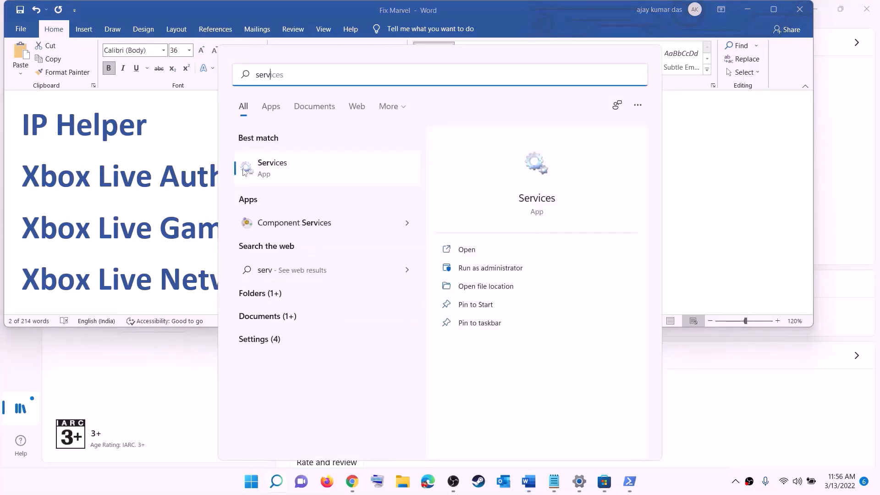
type("ic")
key("Return")
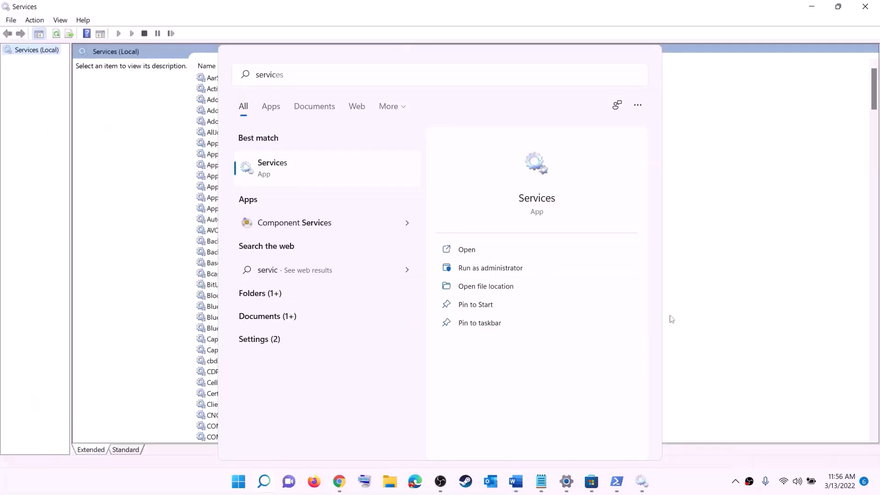
Find the IP Helper service and apply the Automatic startup type in its properties.
left_click(254, 274)
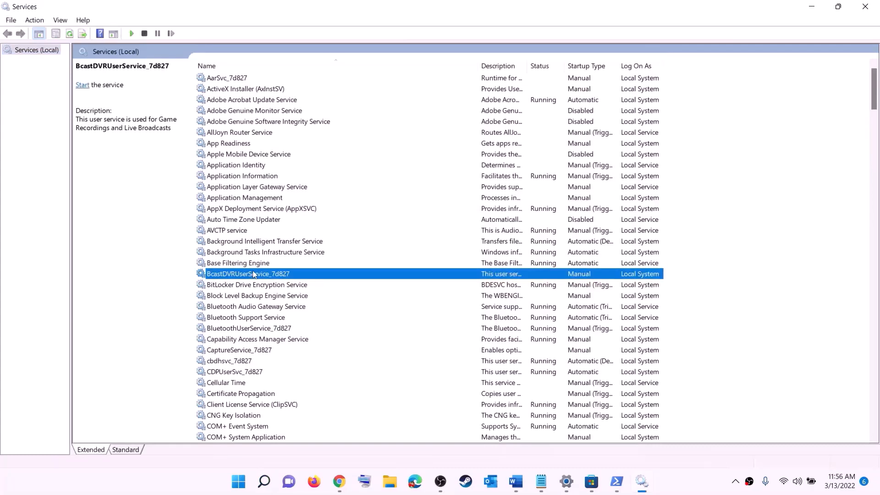
key("i")
left_click(254, 265)
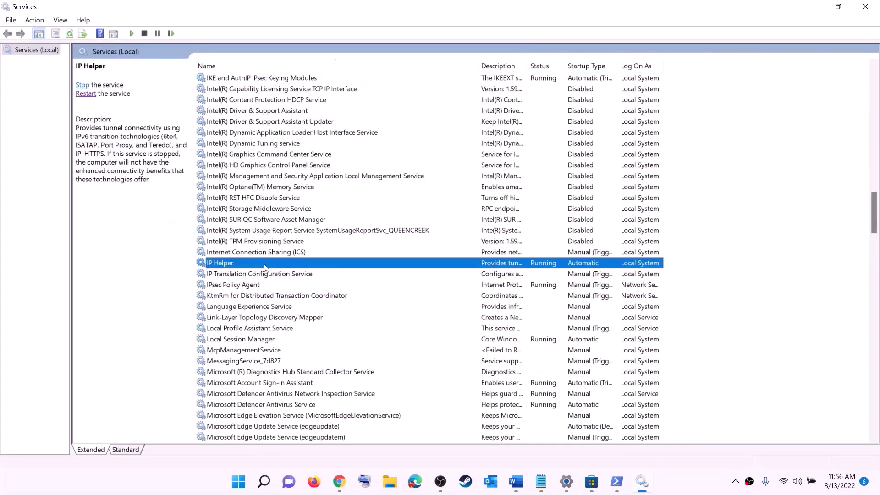
double_click(264, 265)
left_click(399, 227)
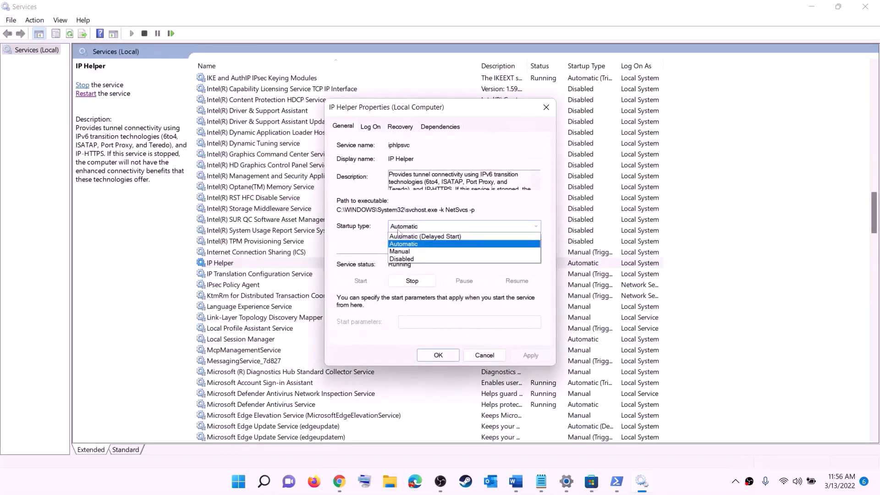
left_click(406, 245)
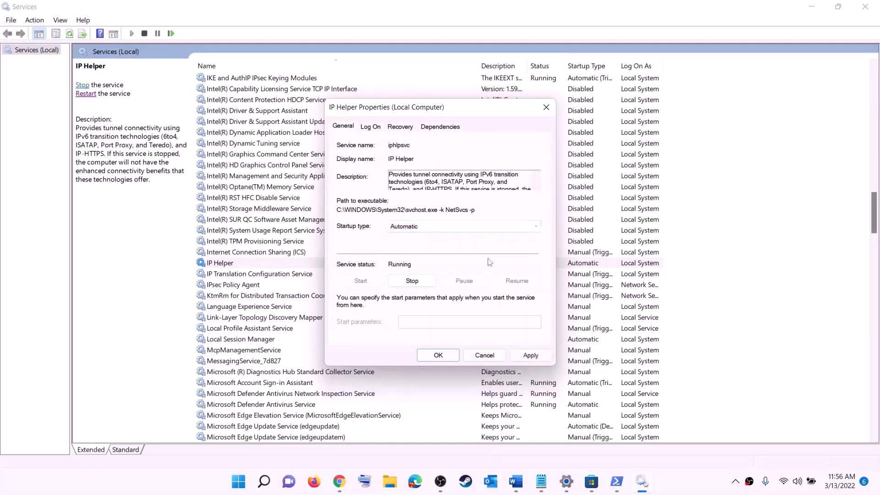
left_click(531, 356)
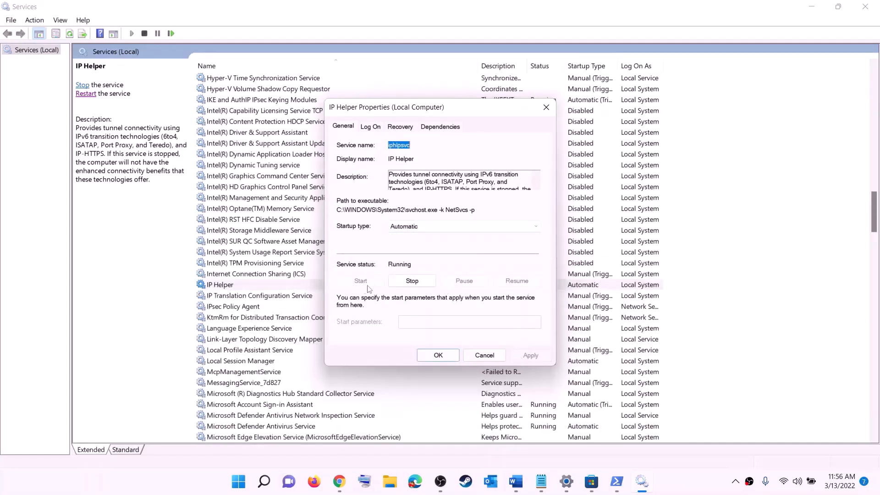
left_click(438, 355)
Find Xbox Accessory Management Service and apply the Automatic startup type in its properties.
left_click(271, 333)
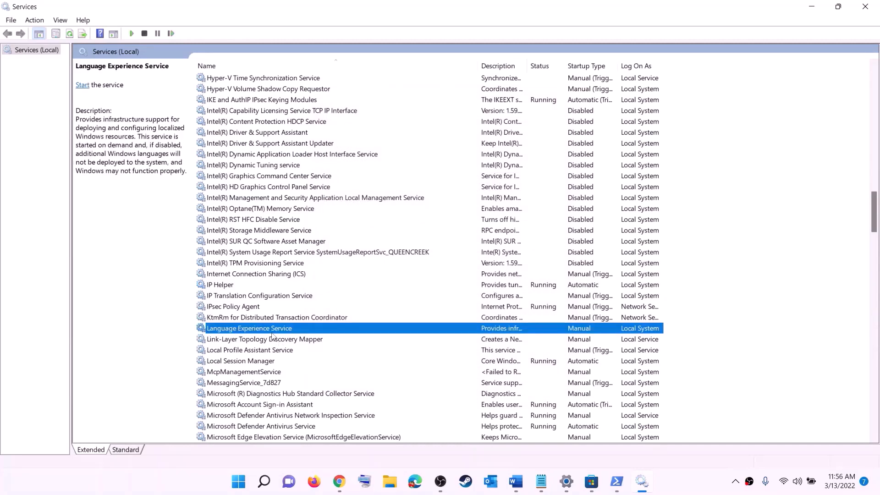
key("x")
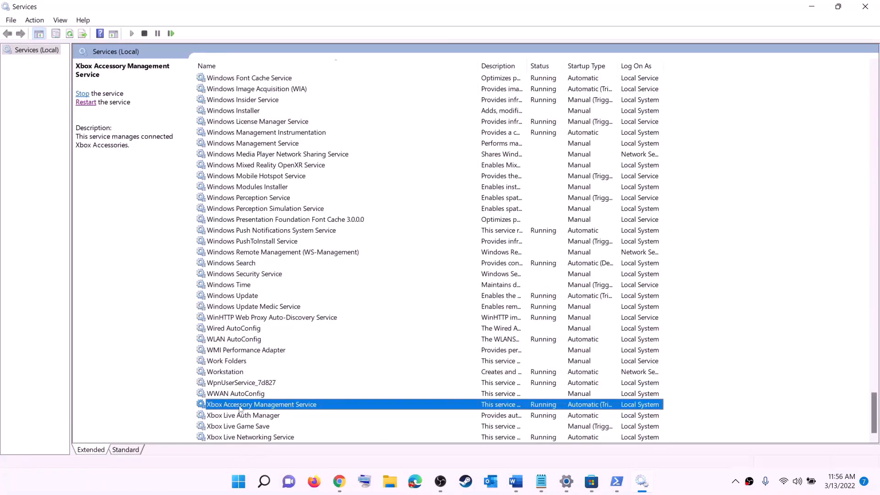
double_click(243, 405)
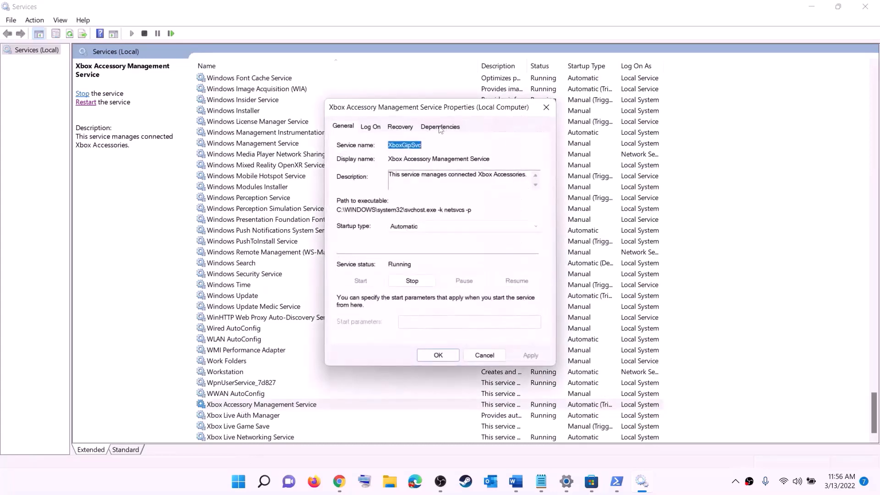
left_click(421, 230)
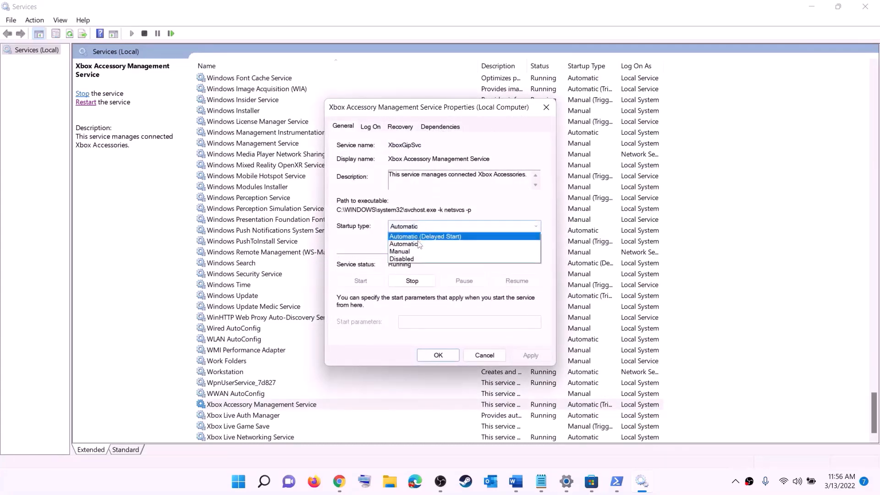
left_click(420, 235)
left_click(530, 356)
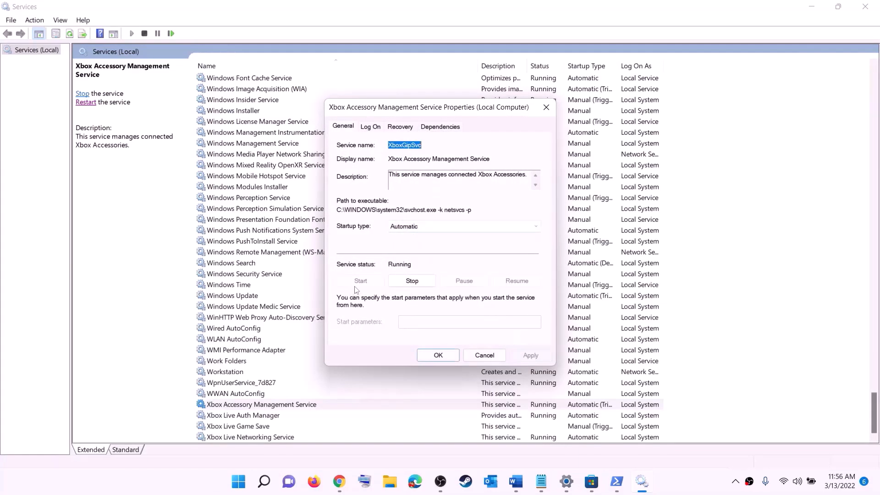
left_click(439, 355)
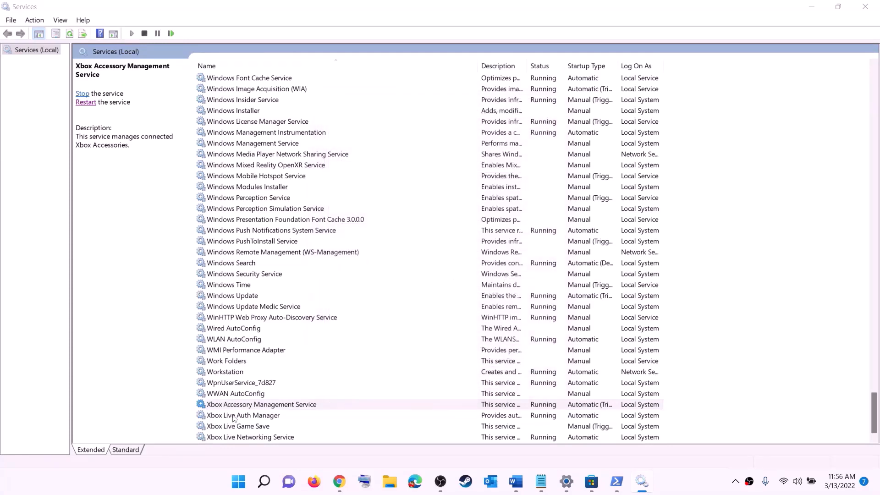
Apply the Automatic startup type to the Xbox Live Auth Manager service.
double_click(243, 415)
left_click(464, 241)
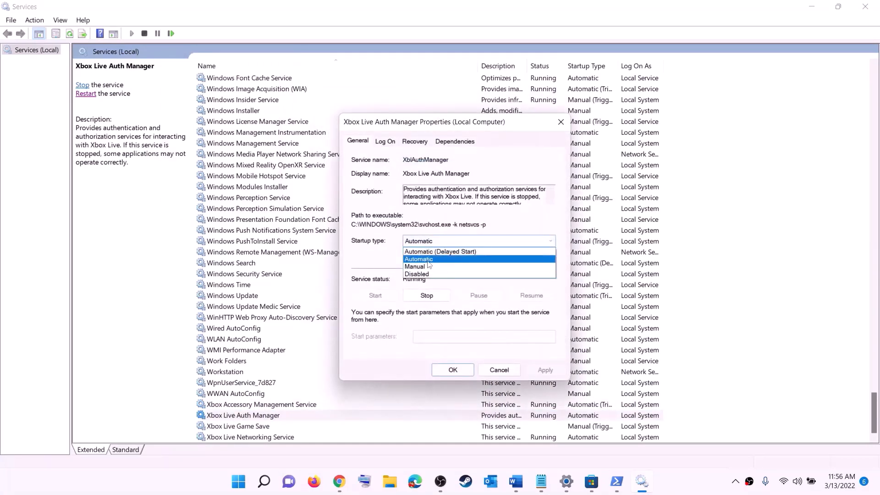
left_click(419, 258)
left_click(541, 370)
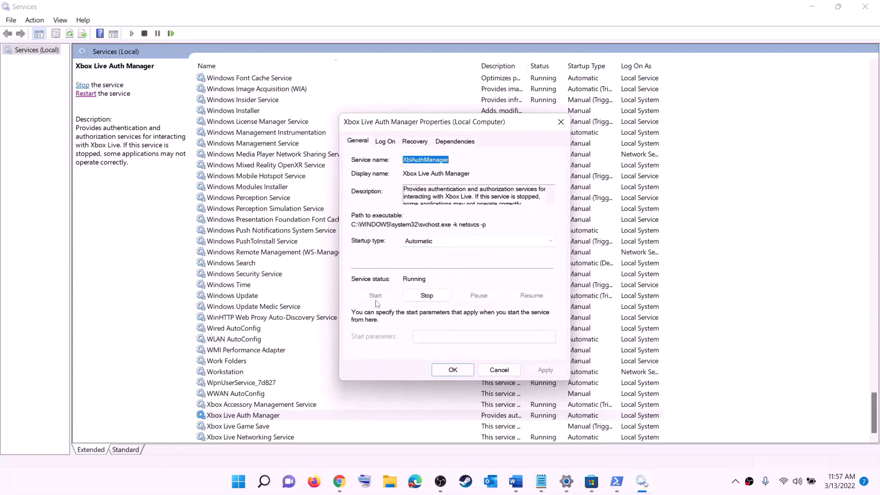
left_click(453, 370)
Set the Xbox Live Game Save service's startup type to Automatic and start the service.
double_click(239, 426)
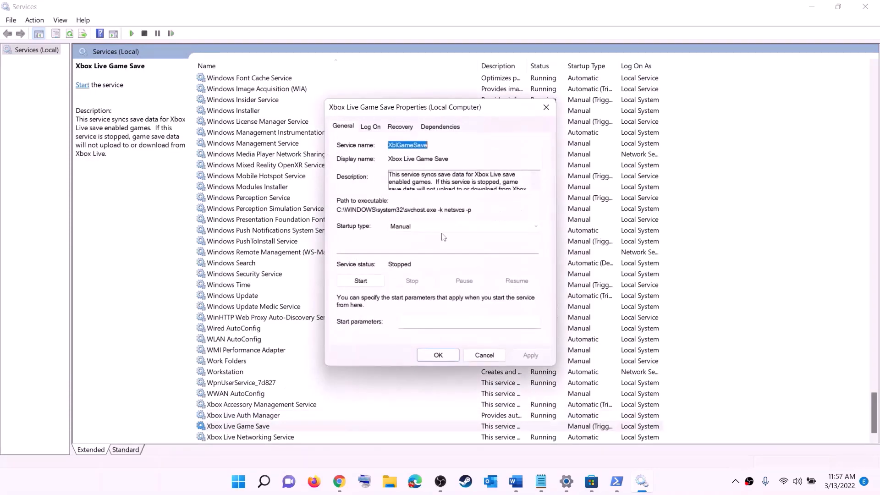
left_click(443, 227)
left_click(412, 245)
left_click(530, 355)
left_click(361, 280)
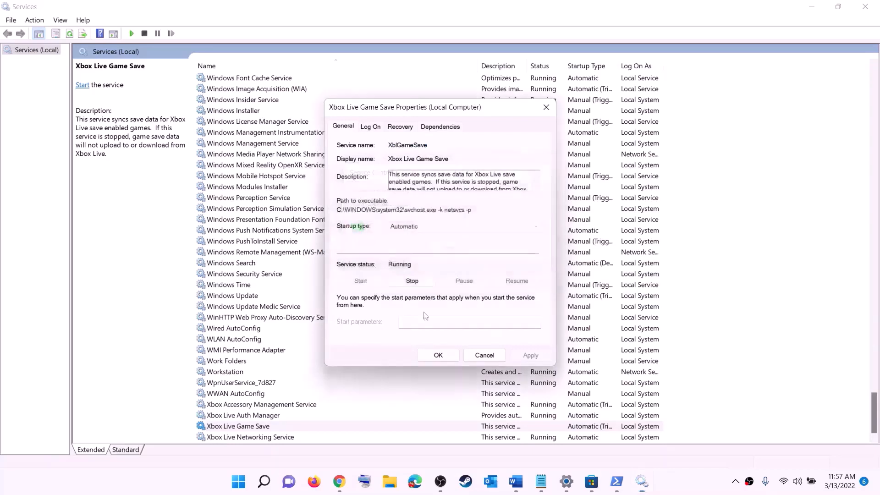
left_click(438, 356)
Apply the Automatic startup type to the Xbox Live Networking Service and accept its properties.
double_click(258, 438)
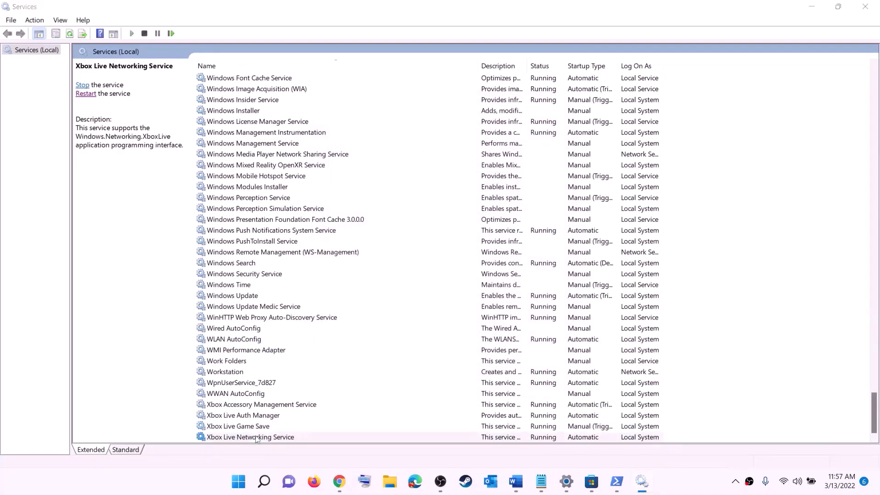
left_click(446, 228)
left_click(420, 245)
left_click(530, 355)
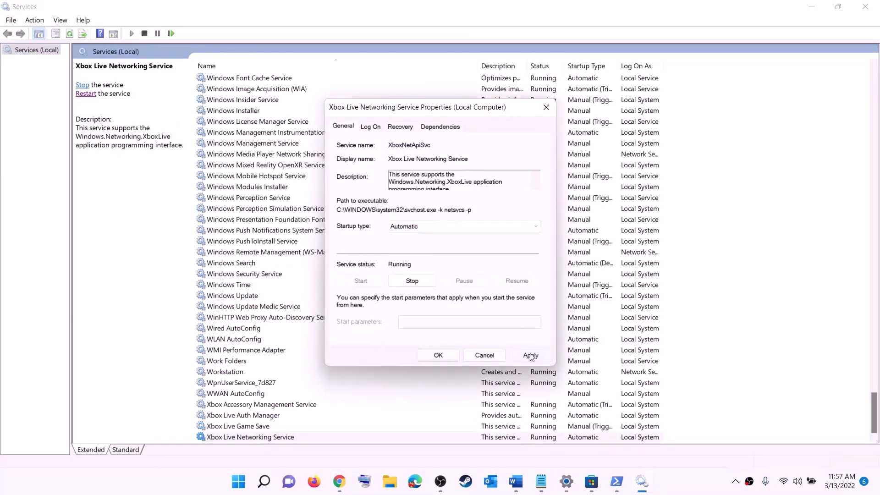
left_click(425, 353)
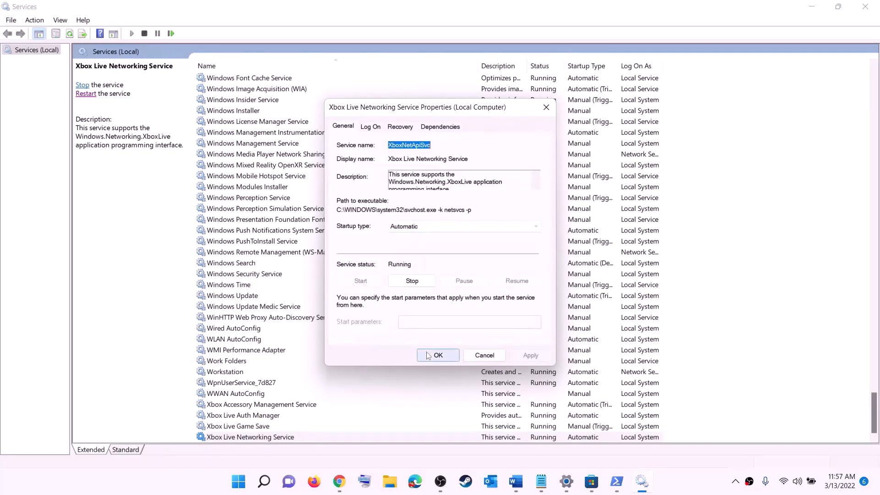
Set the Windows Update service's startup type to Automatic (Delayed Start) and accept the change.
left_click(252, 297)
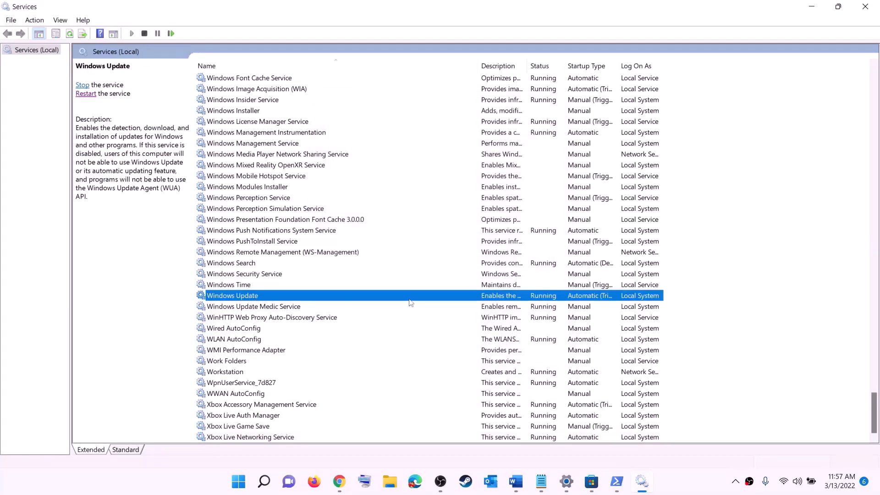
double_click(409, 298)
left_click(440, 227)
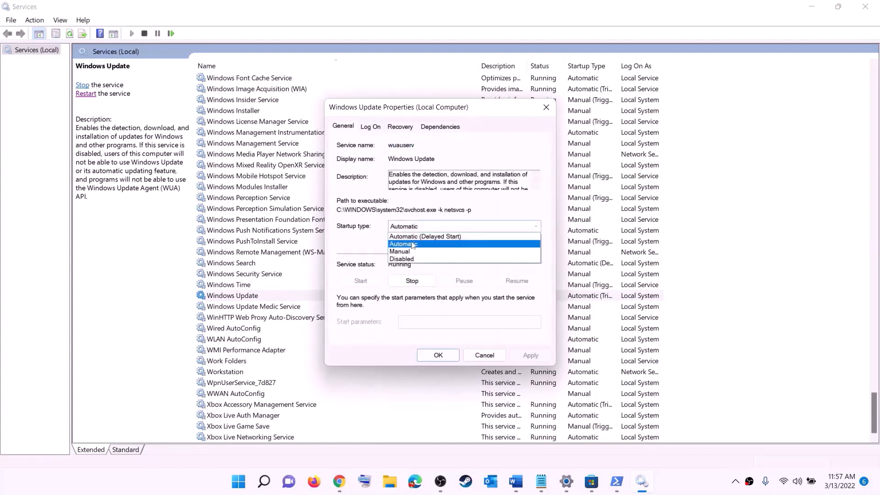
left_click(420, 239)
left_click(522, 354)
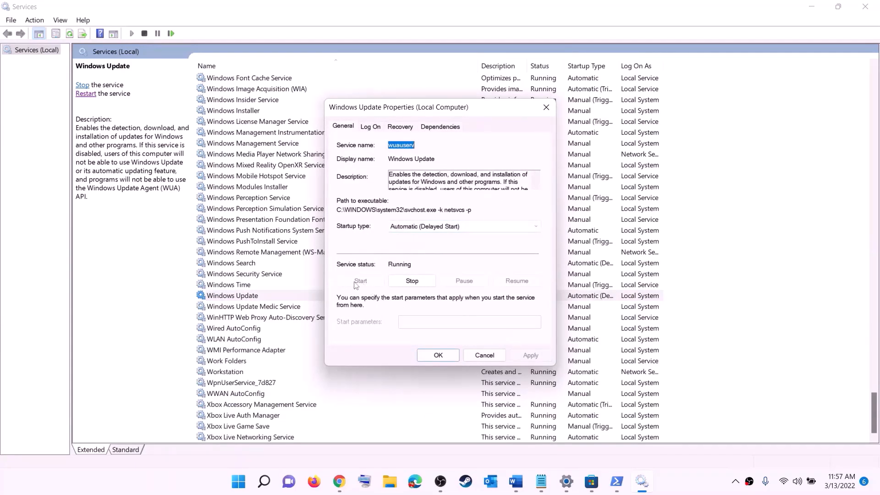
left_click(437, 355)
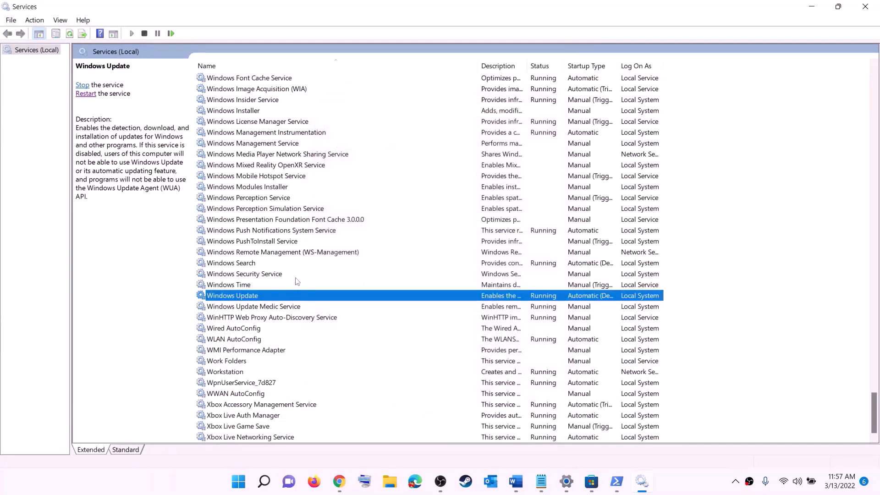
Find the two Gaming Services entries and stop the one that logs on as Local System.
left_click(290, 257)
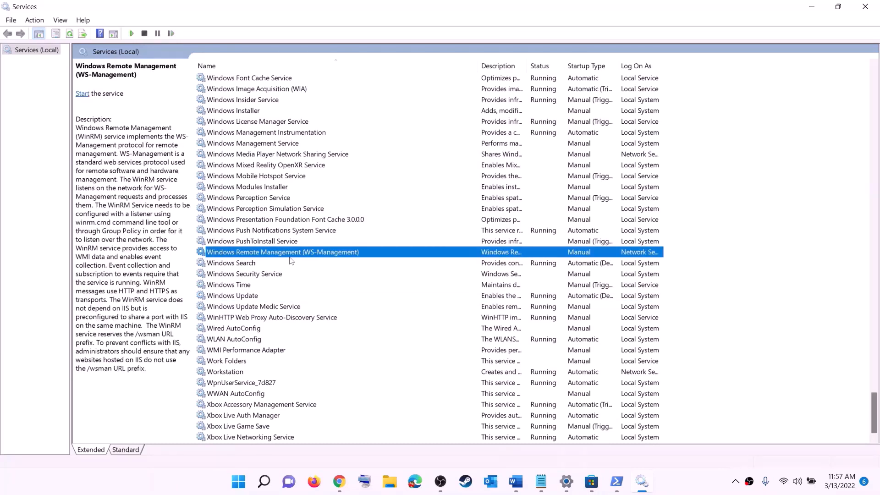
key("g")
scroll(301, 255, "up", 4)
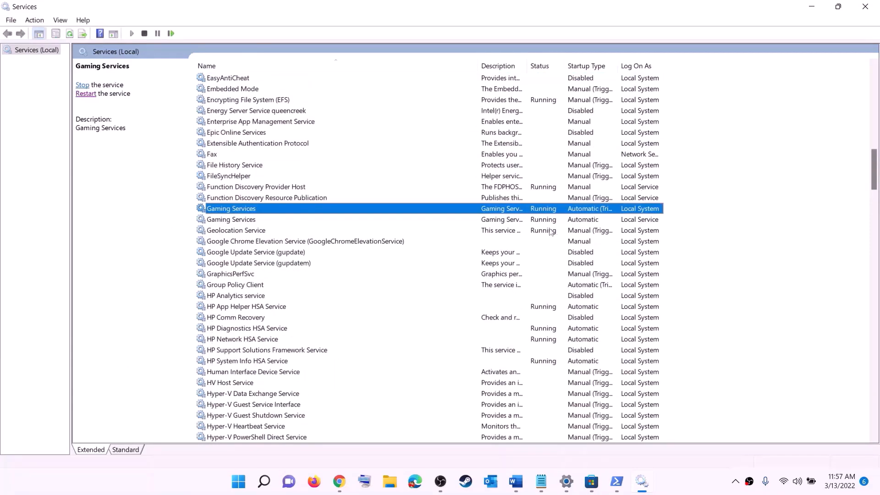
left_click(551, 218)
left_click(550, 210)
left_click(548, 219)
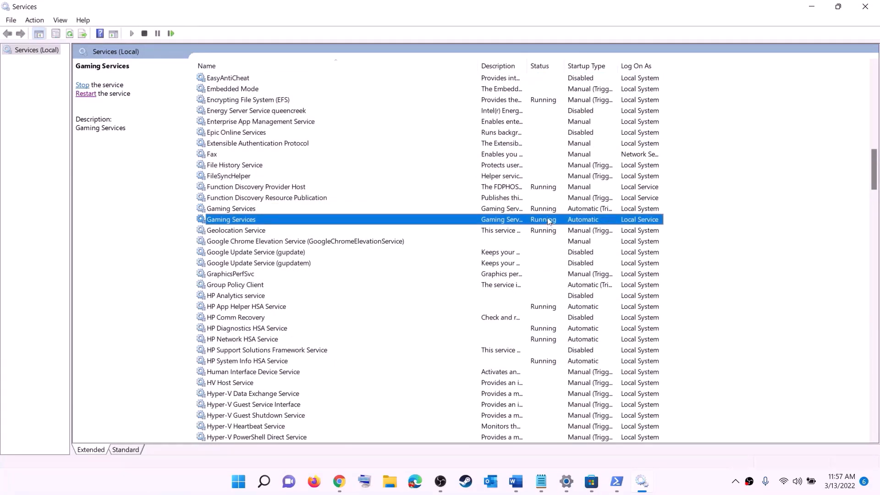
left_click(547, 210)
right_click(553, 214)
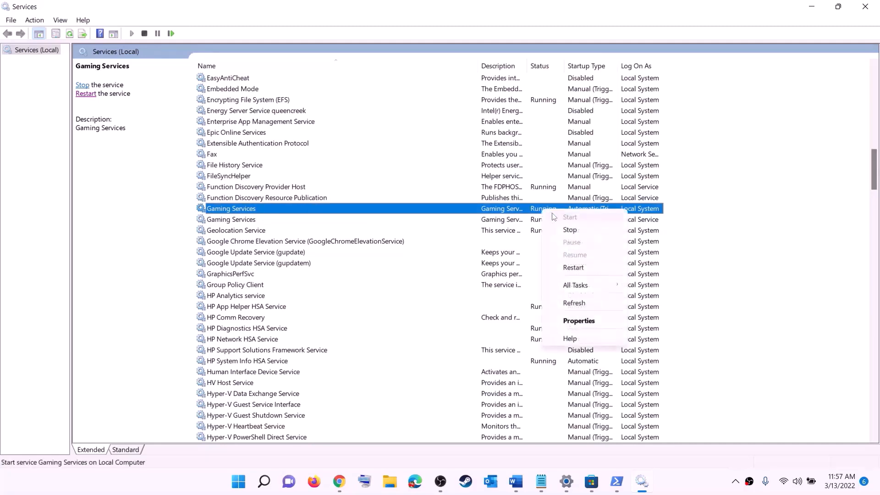
left_click(505, 223)
left_click(535, 212)
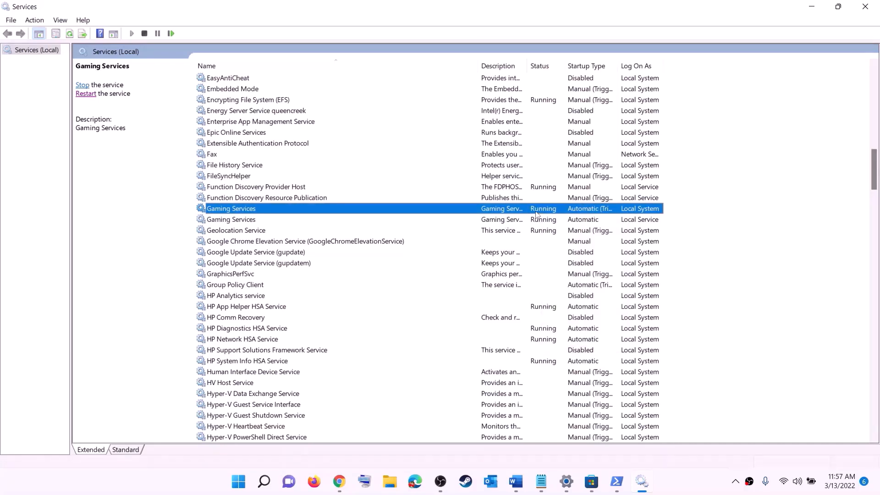
right_click(541, 212)
left_click(558, 229)
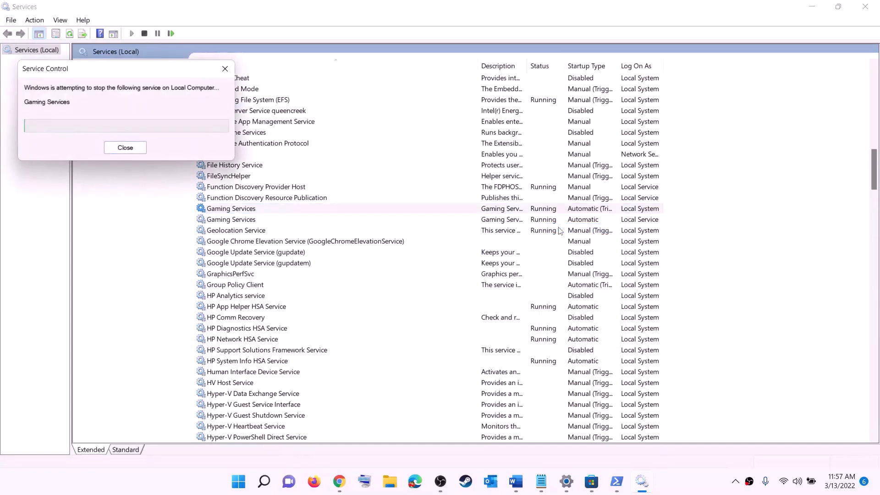
Stop the Gaming Services entry that logs on as Local Service.
left_click(552, 223)
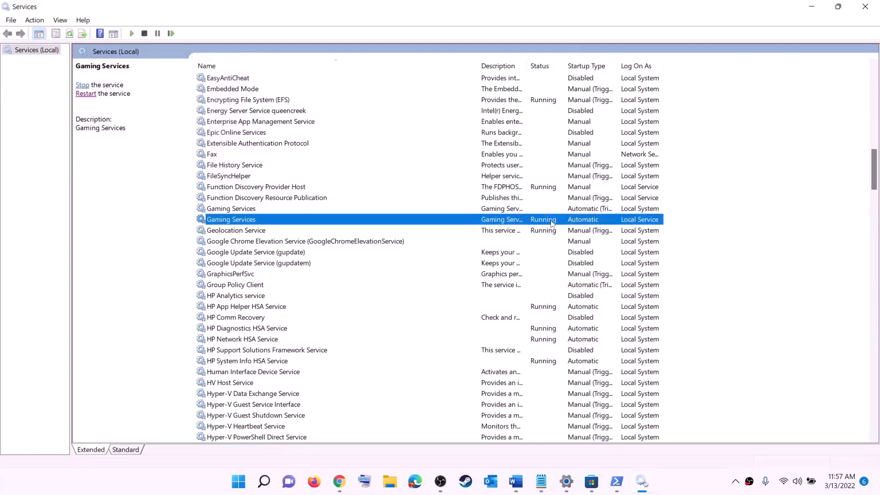
right_click(546, 224)
left_click(558, 240)
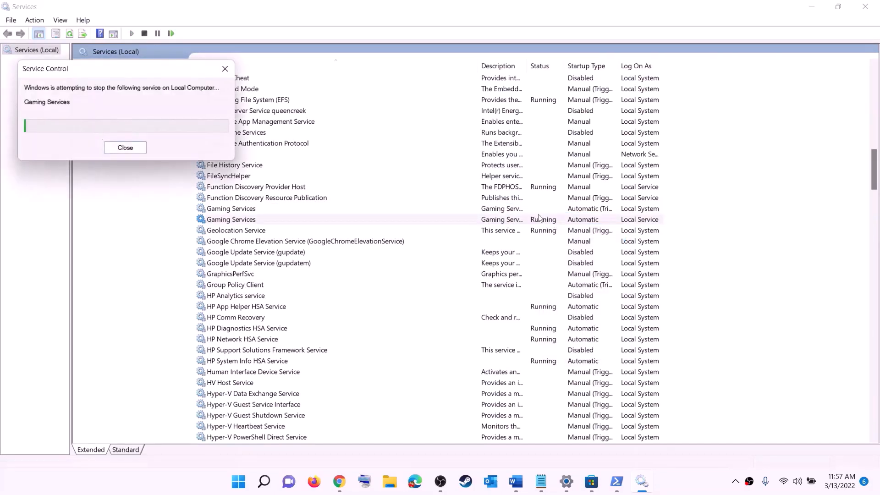
Start both Gaming Services entries again, first the Local System one and then the Local Service one.
left_click(517, 210)
right_click(523, 210)
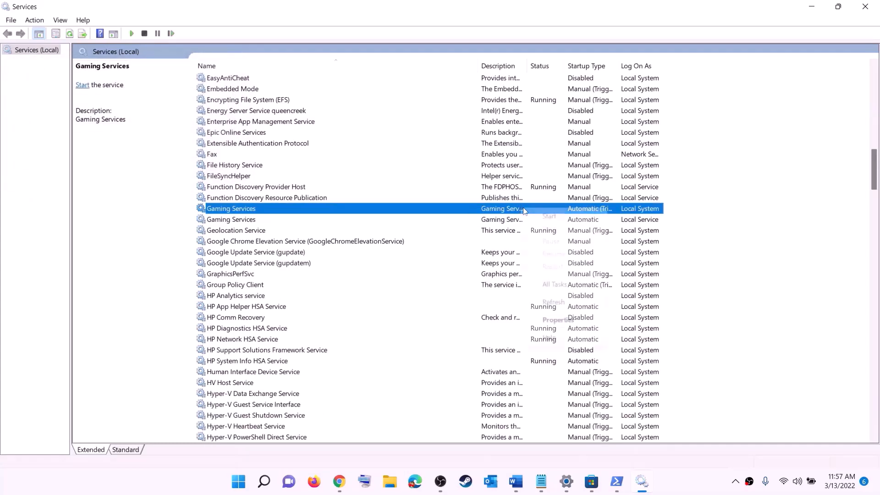
left_click(559, 220)
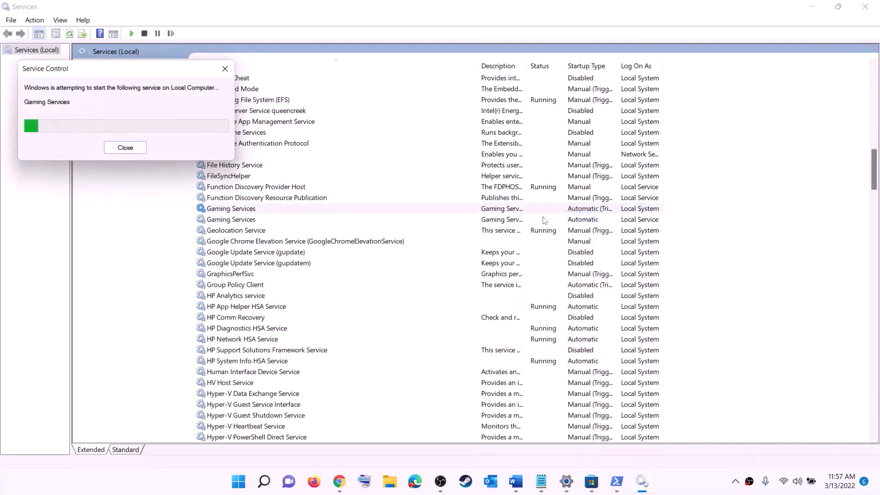
left_click(519, 221)
right_click(519, 222)
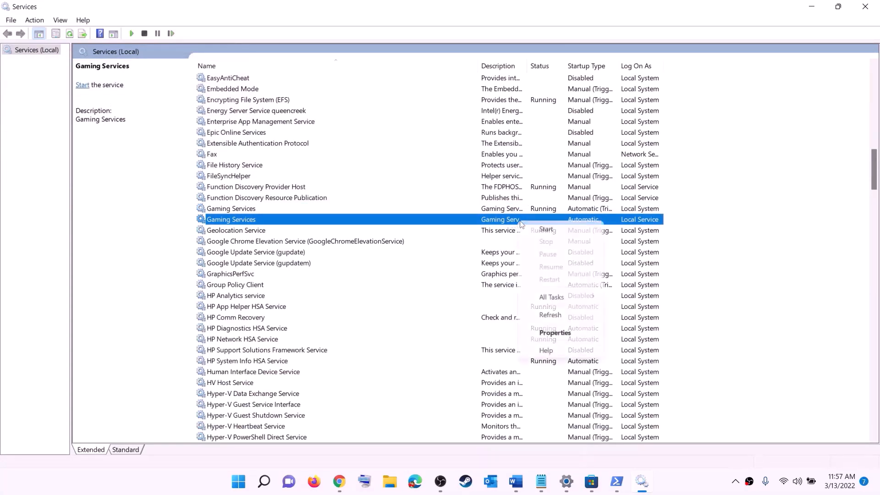
left_click(541, 231)
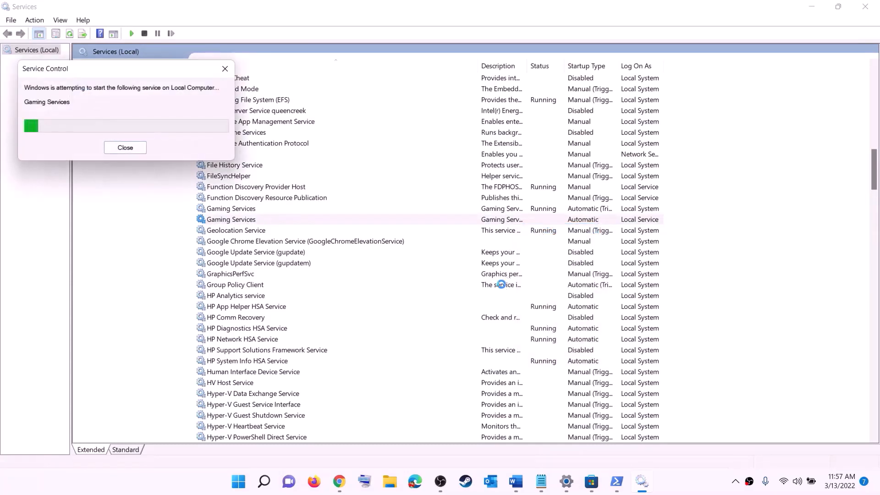
Find the Microsoft Store Install Service and check the startup type in its properties.
left_click(501, 289)
key("m")
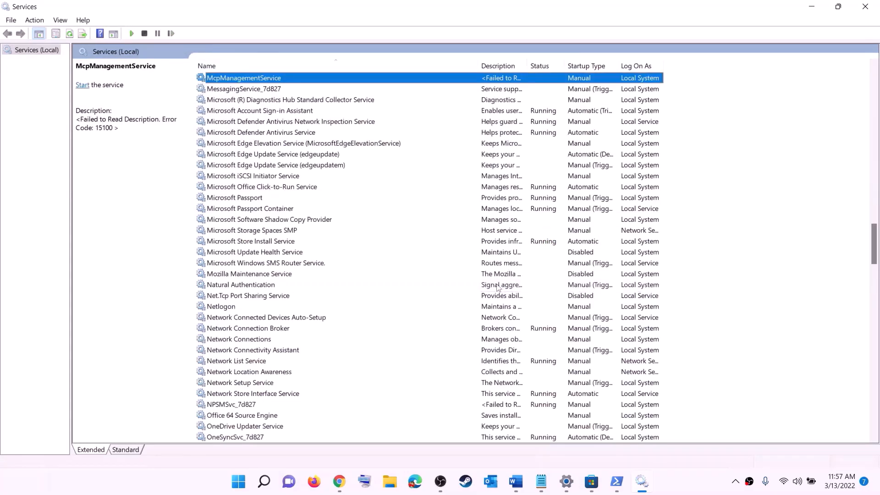
left_click(274, 242)
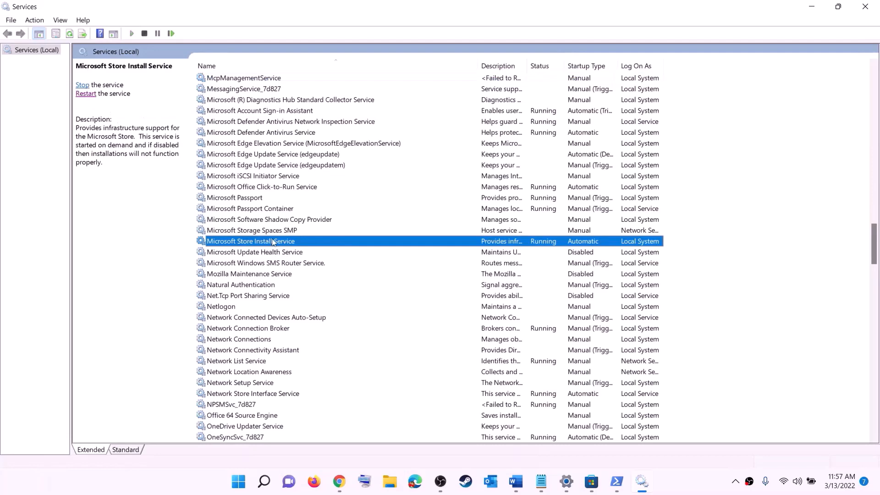
double_click(340, 243)
left_click(429, 227)
left_click(517, 338)
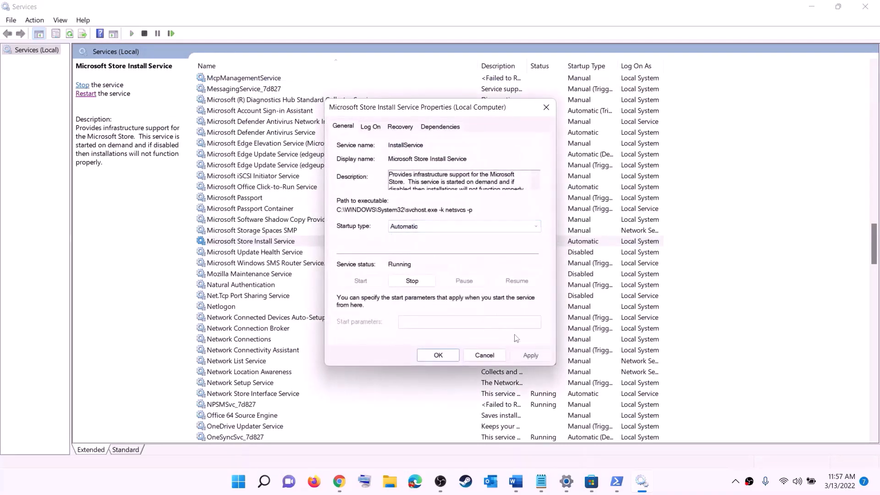
left_click(528, 356)
left_click(438, 356)
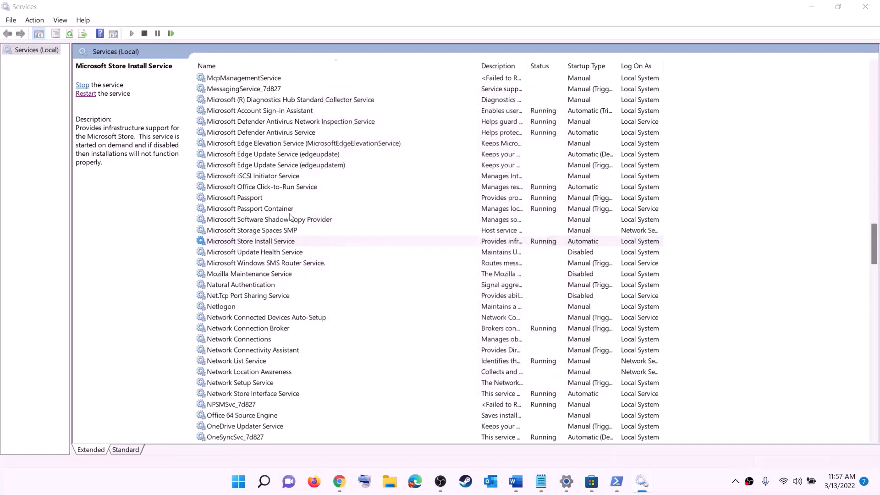
Find the Background Intelligent Transfer Service and set its startup type to Automatic.
left_click(289, 209)
key("b")
scroll(316, 218, "up", 4)
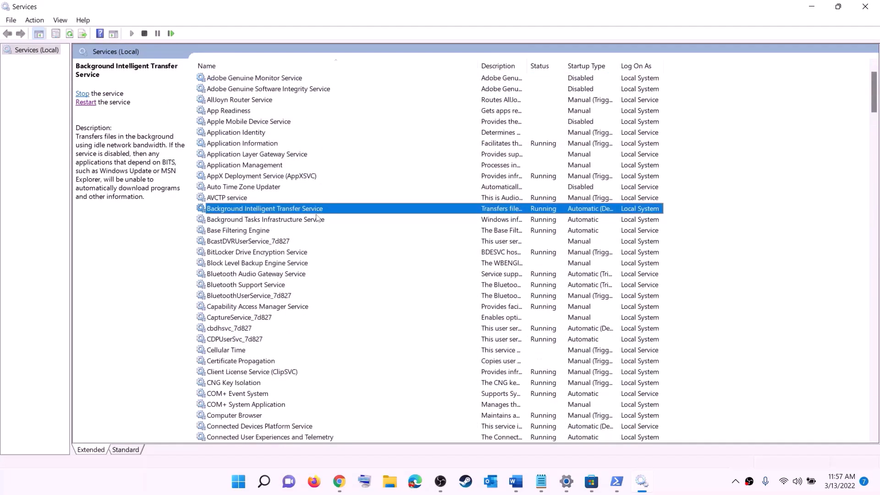
double_click(322, 211)
left_click(458, 227)
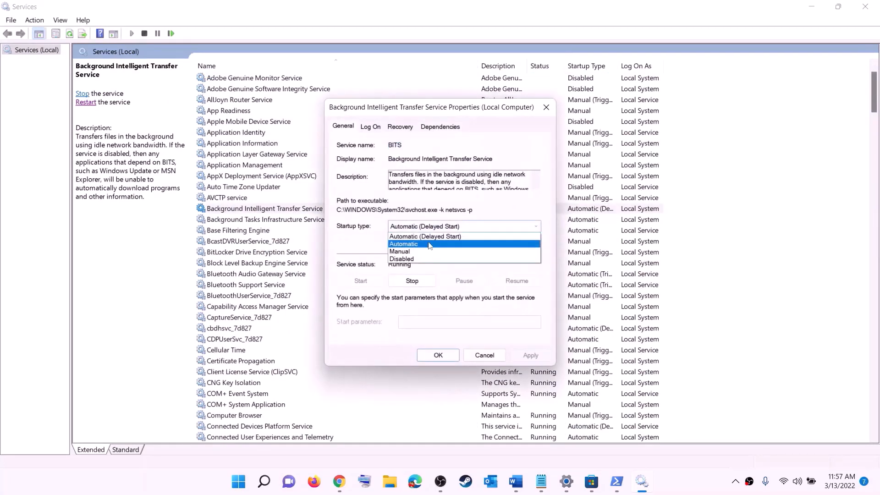
left_click(426, 244)
left_click(530, 355)
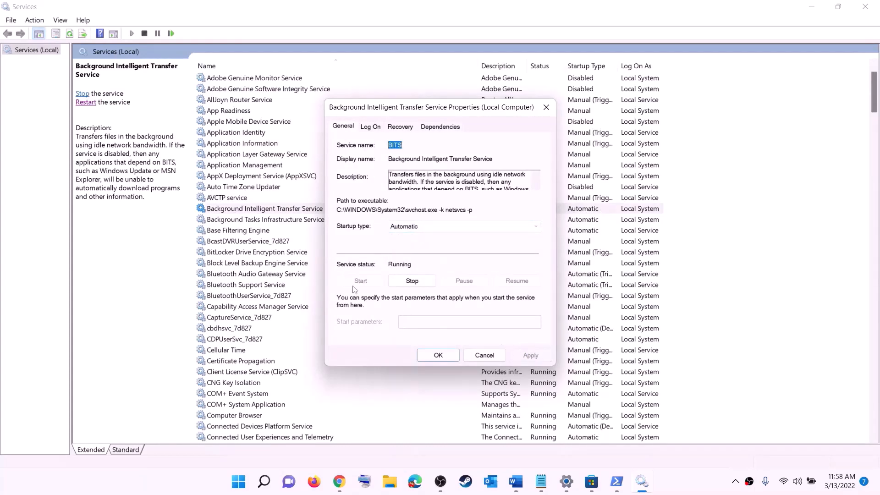
left_click(439, 355)
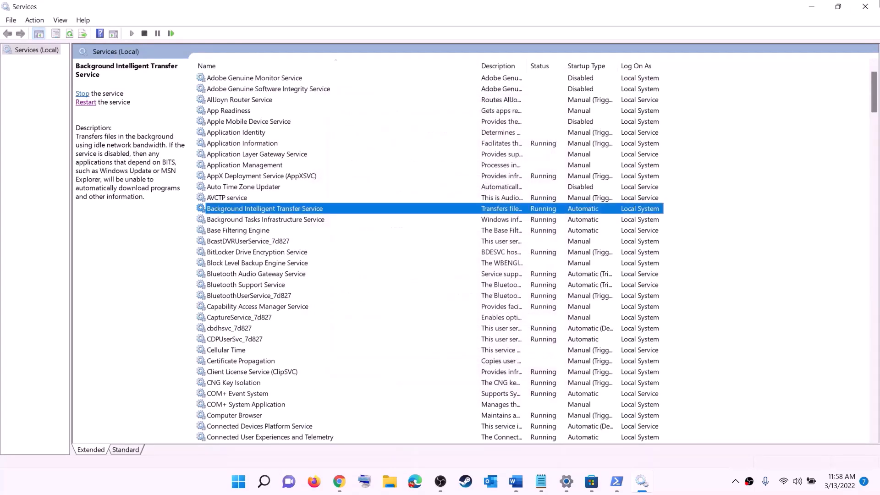
Close Services and highlight "Update Windows" under Step 9 in the Word document.
left_click(866, 7)
scroll(319, 260, "down", 6)
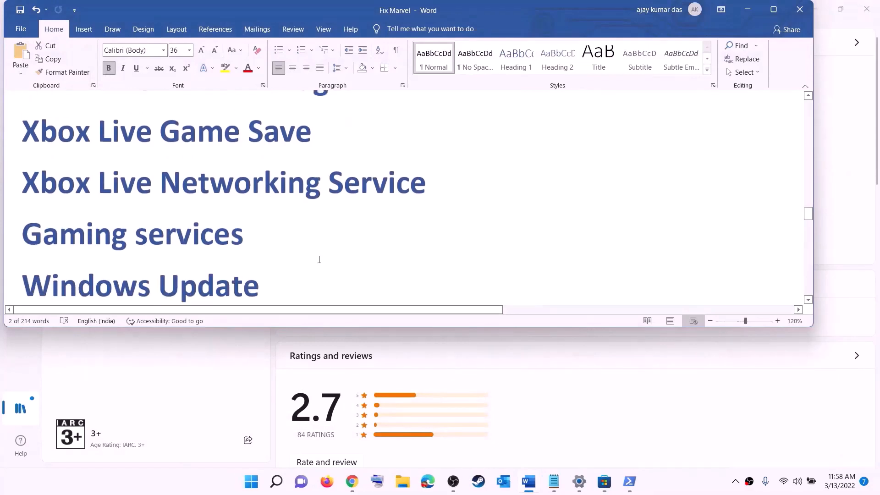
left_click_drag(147, 211, 417, 200)
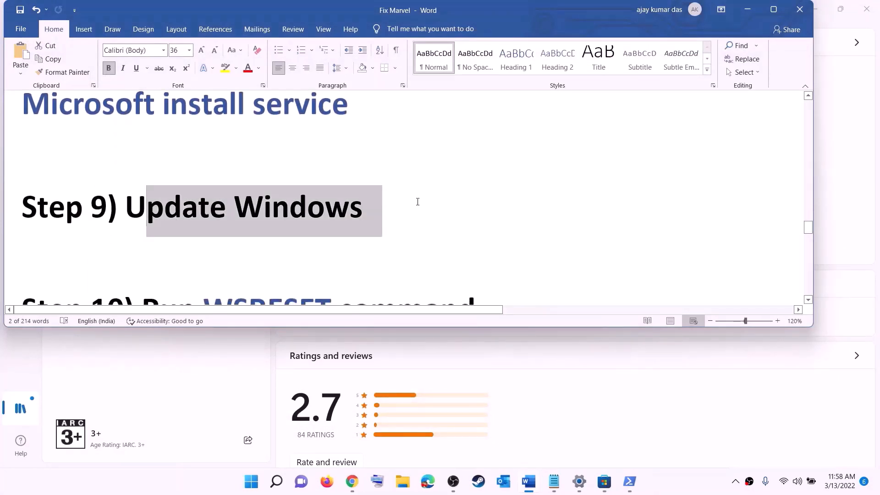
Switch to Settings and open the Windows Update page.
left_click(253, 483)
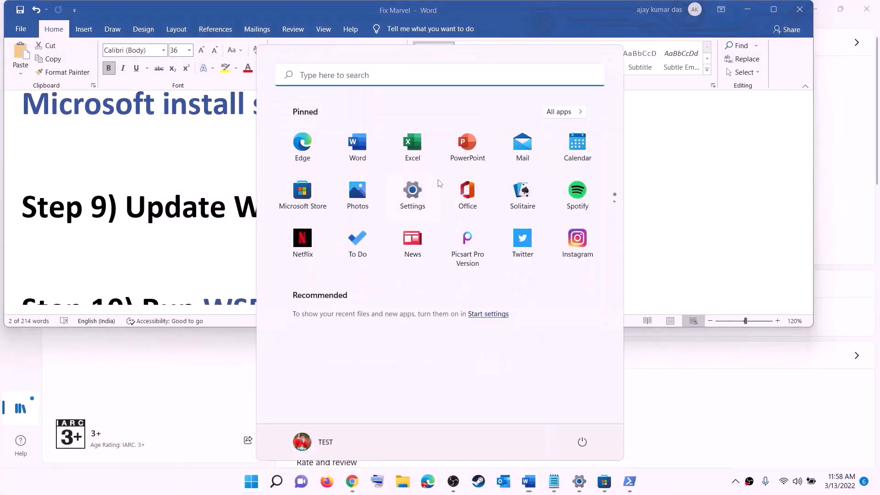
left_click(413, 204)
left_click(69, 354)
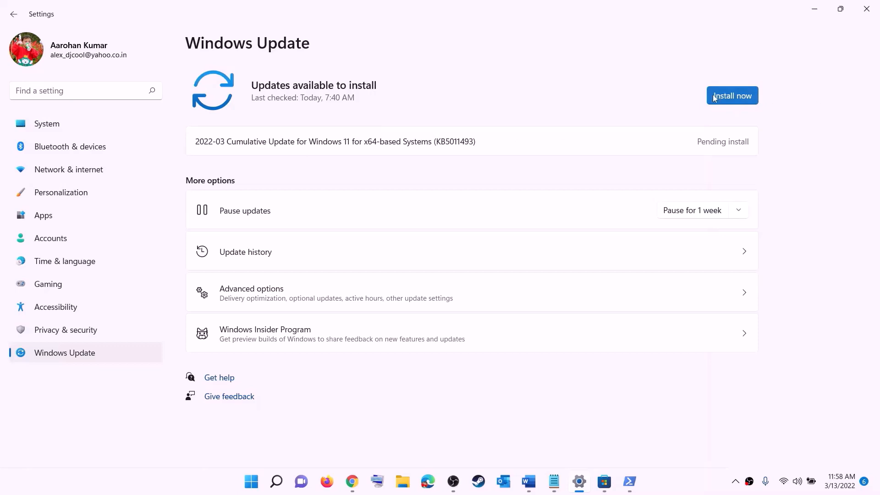
View the computer's power options, including Restart, and dismiss them without choosing one.
left_click(251, 482)
left_click(582, 447)
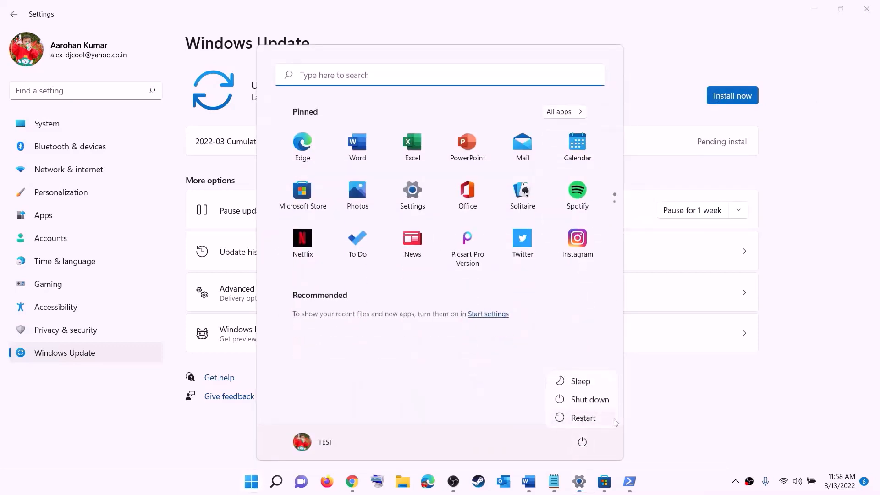
left_click(821, 7)
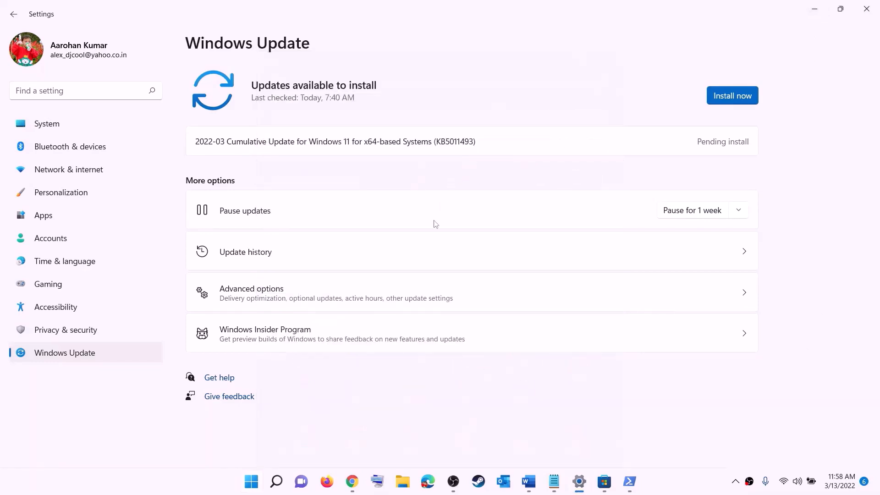
Return to the Word document and copy the WSRESET command from Step 10.
left_click(529, 481)
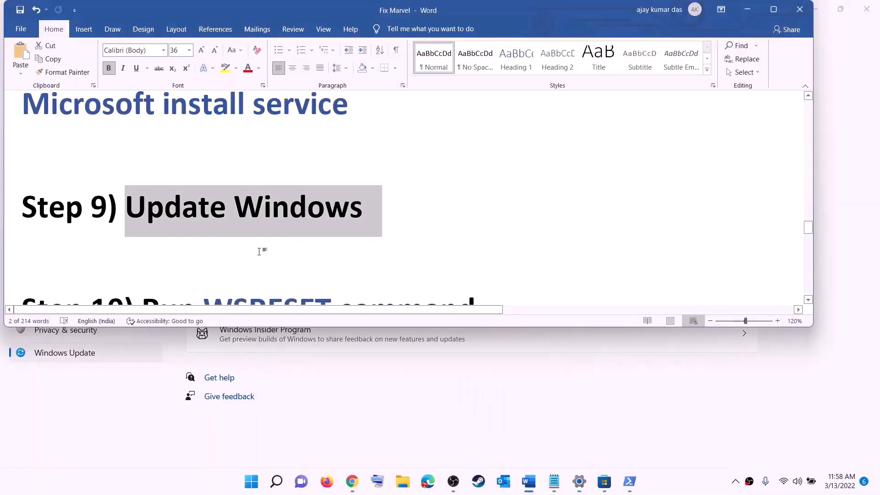
scroll(261, 238, "down", 2)
double_click(267, 216)
key("ctrl+c")
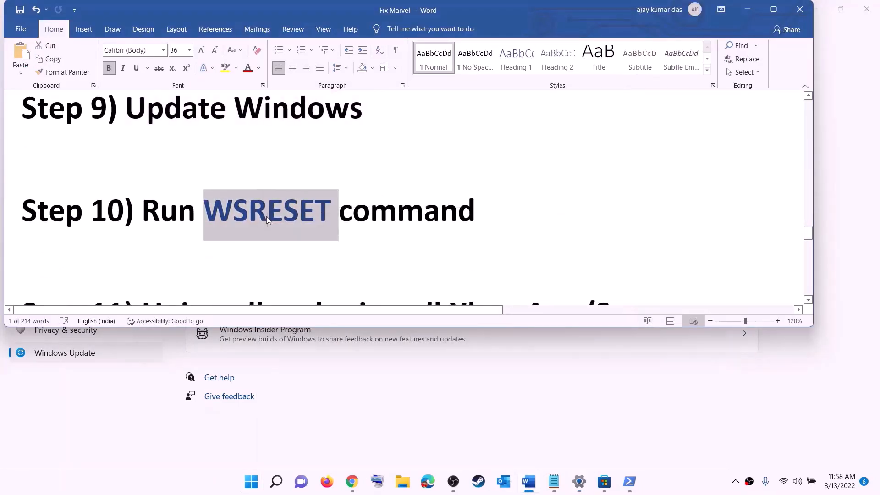
Search Windows for the copied WSRESET command, run it, and reposition its console window.
left_click(250, 484)
key("ctrl+v")
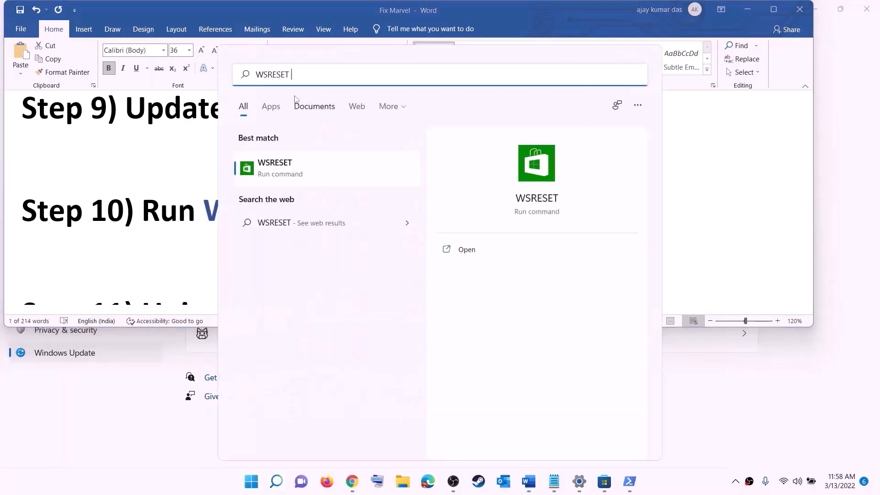
left_click(289, 175)
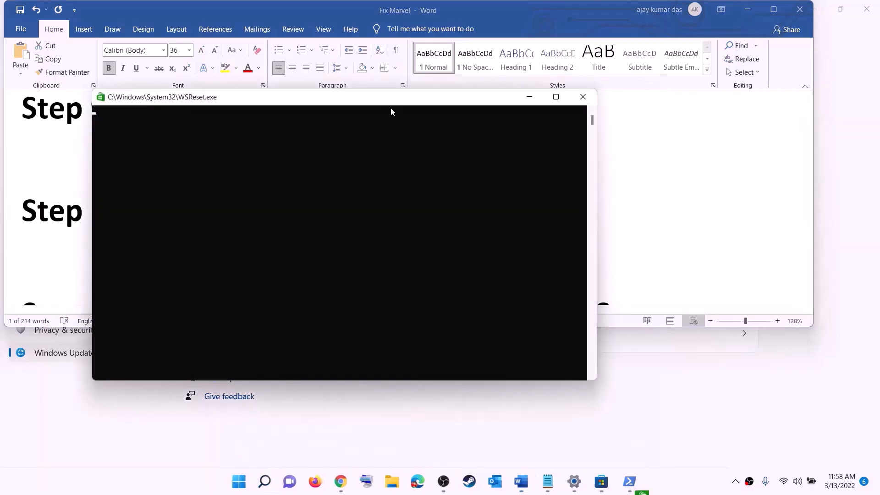
left_click_drag(391, 108, 509, 154)
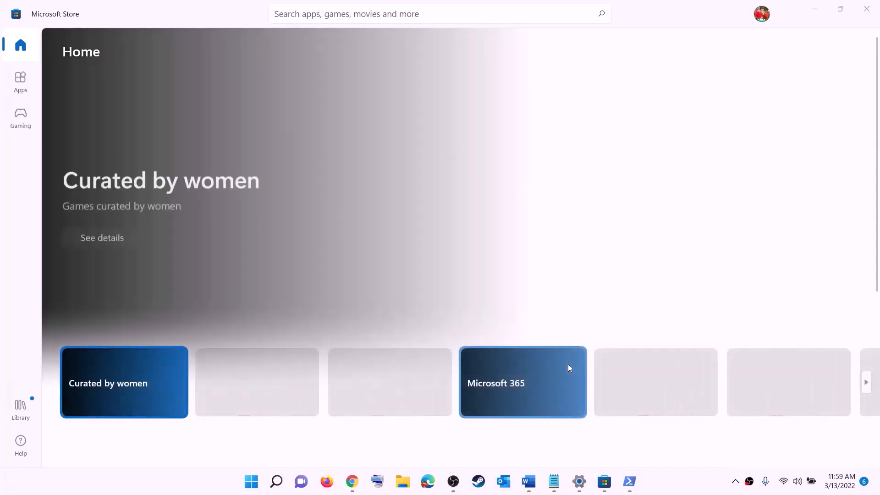
Return to Step 11 in the Word document and search Windows for xbox.
left_click(528, 481)
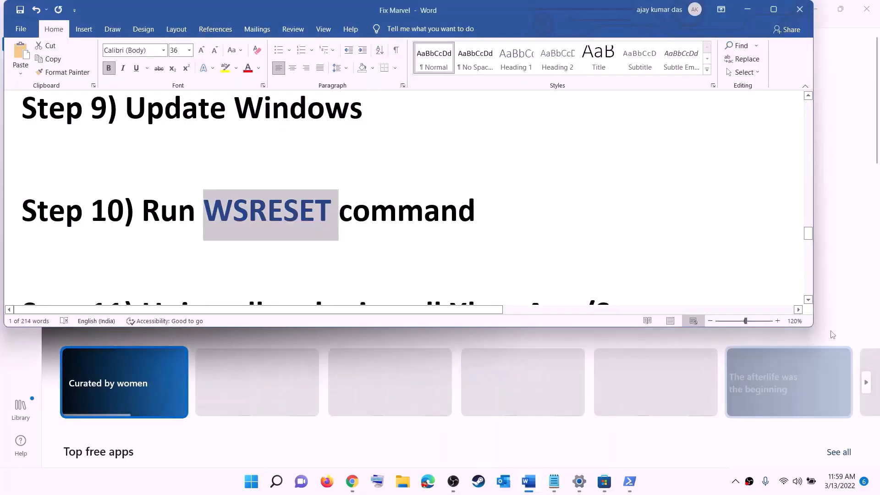
scroll(304, 229, "down", 3)
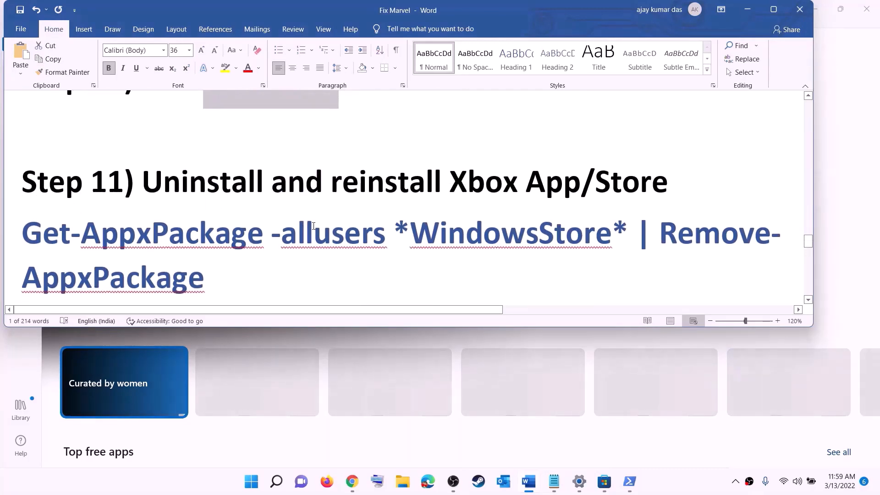
scroll(314, 226, "down", 1)
left_click(253, 487)
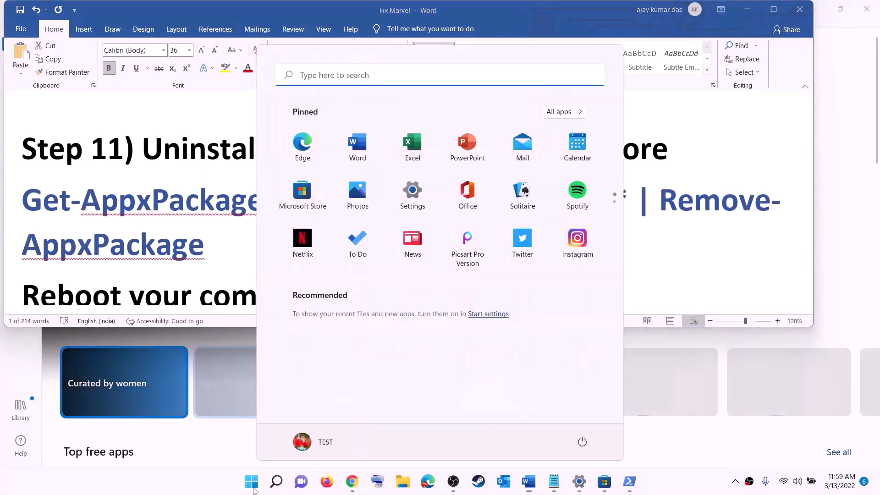
type("xbox")
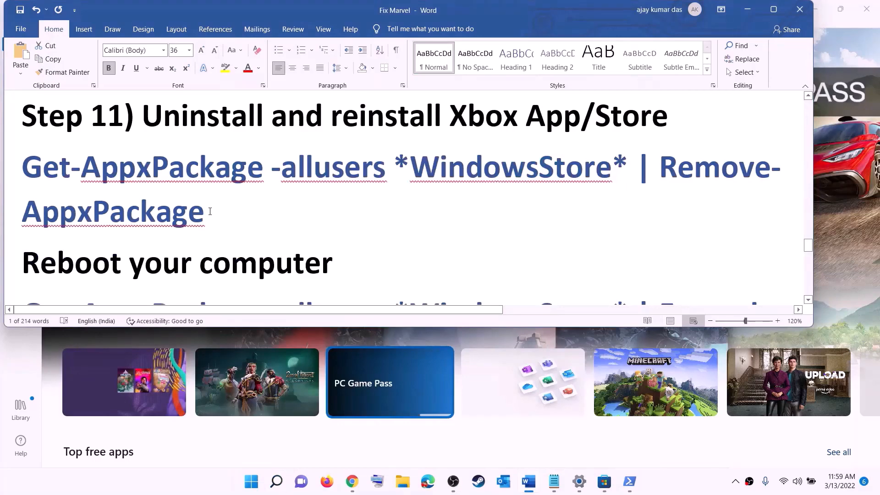
Copy the Step 11 command "Get-AppxPackage -allusers *WindowsStore* | Remove-AppxPackage" from the Word document.
triple_click(210, 211)
key("super+c")
right_click(87, 191)
left_click(111, 210)
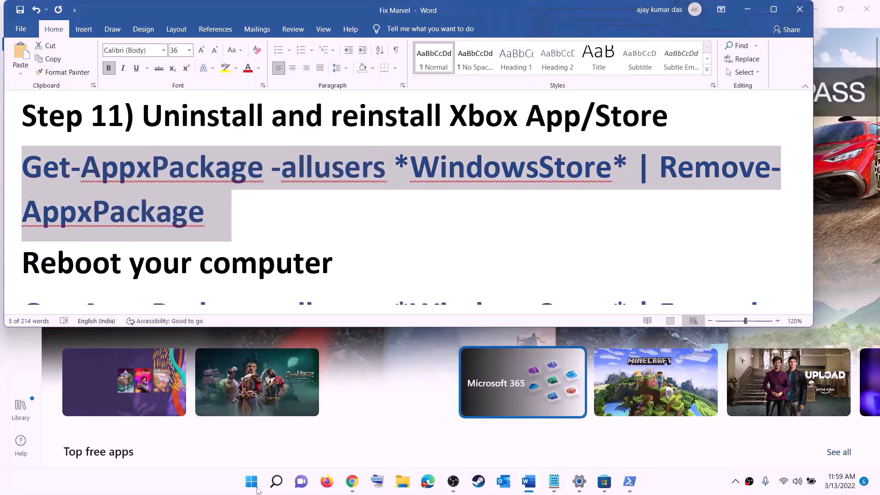
Open Windows PowerShell as administrator and run the copied Remove-AppxPackage command to uninstall Microsoft Store.
left_click(258, 489)
type("powe")
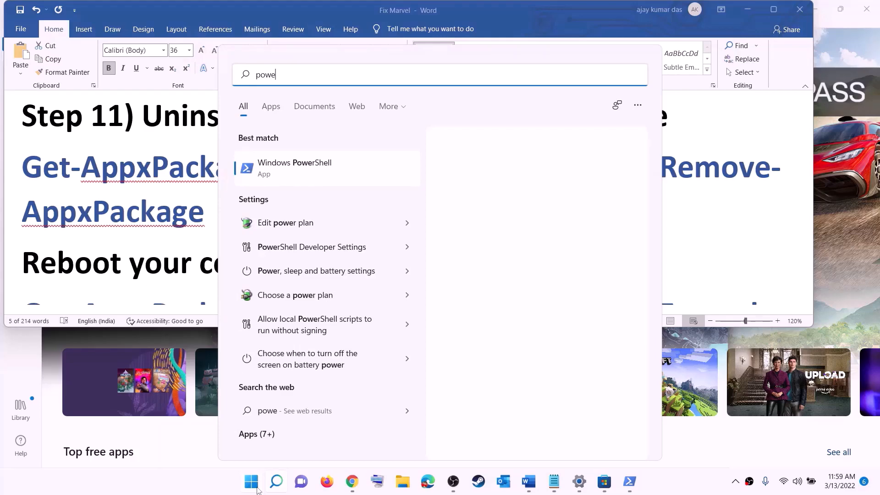
type("rshel")
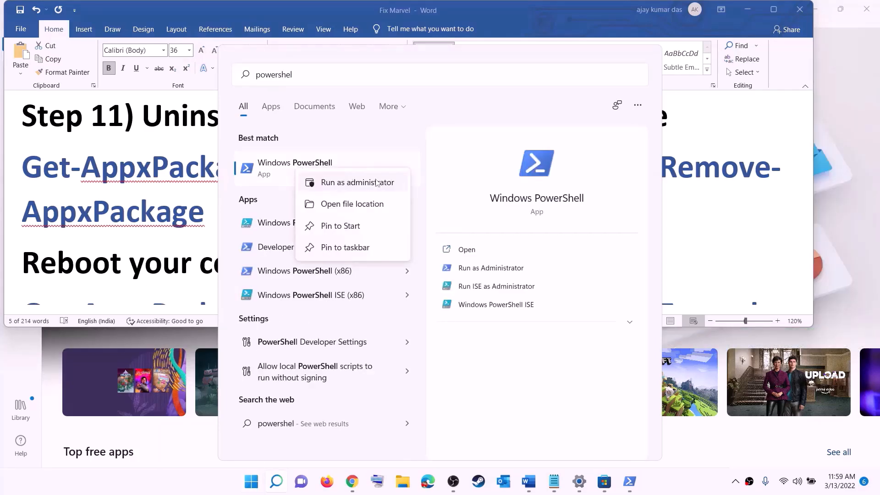
left_click(377, 183)
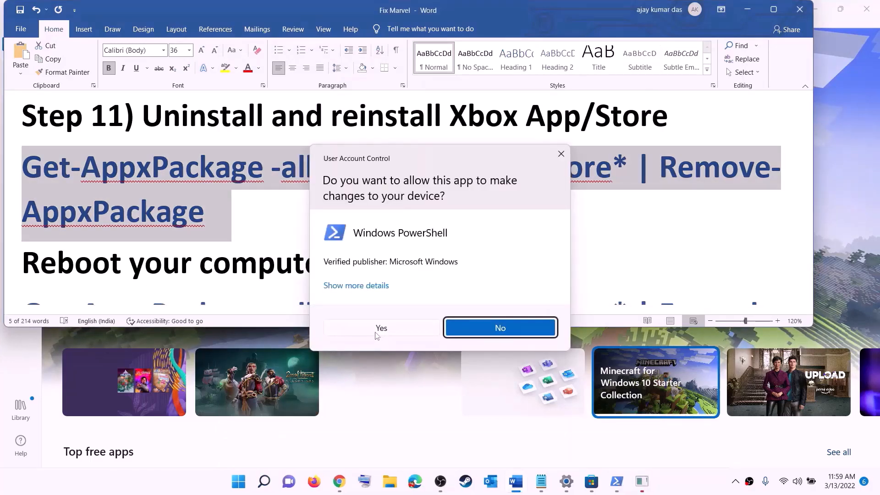
left_click(376, 329)
right_click(274, 168)
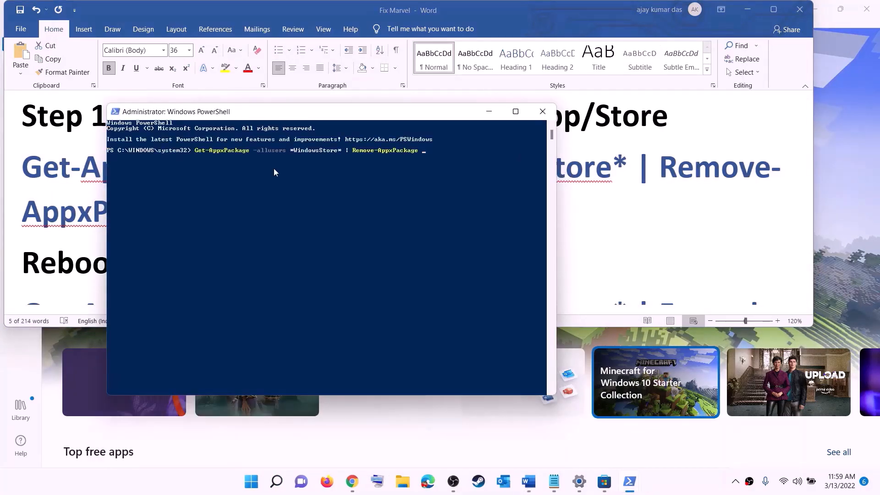
key("Return")
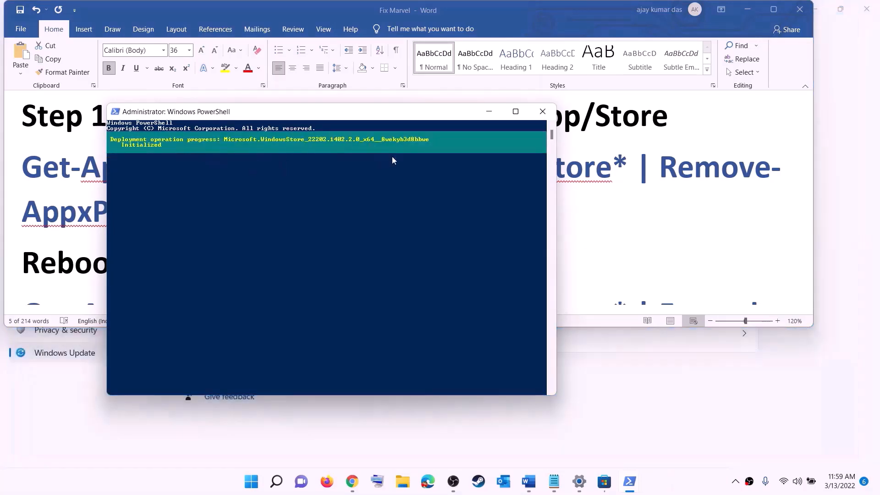
Highlight "Reboot" under Step 11 in the Word document, then view the computer's power options and dismiss them.
key("alt+Tab")
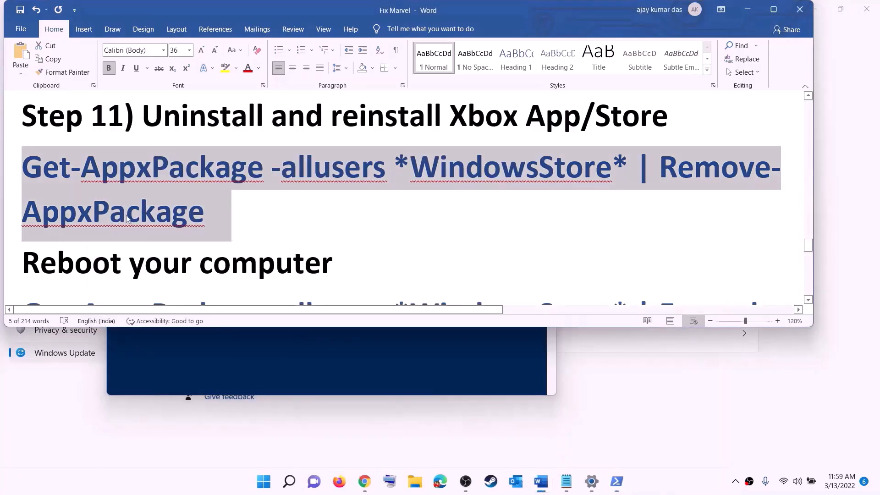
double_click(83, 265)
left_click(264, 481)
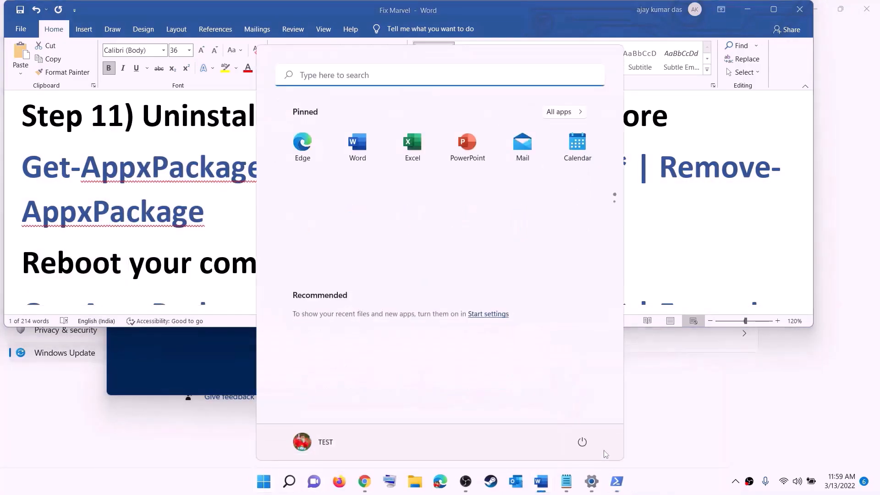
left_click(582, 441)
key("Escape")
key("Escape")
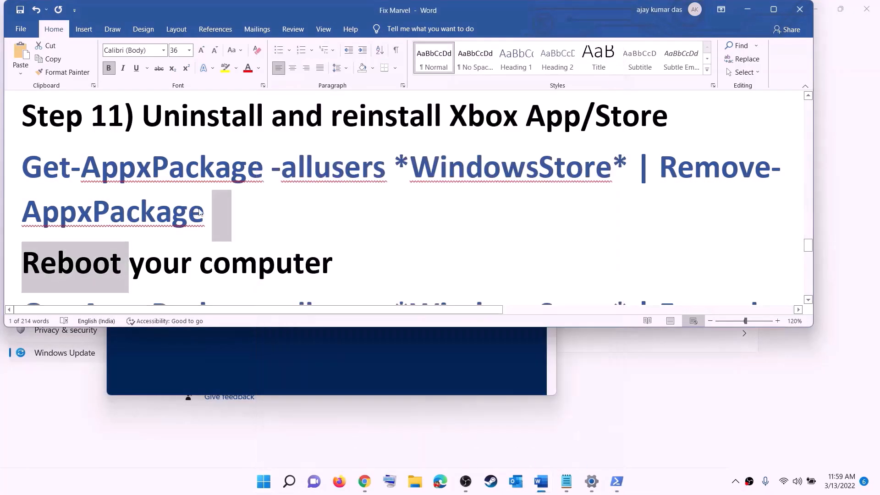
Copy the WindowsStore reinstall command containing Add-AppxPackage -DisableDevelopmentMode -Register from below "Reboot your computer" in the Word document.
scroll(252, 206, "down", 2)
scroll(252, 206, "down", 2)
left_click_drag(747, 226, 140, 176)
right_click(142, 175)
left_click(179, 200)
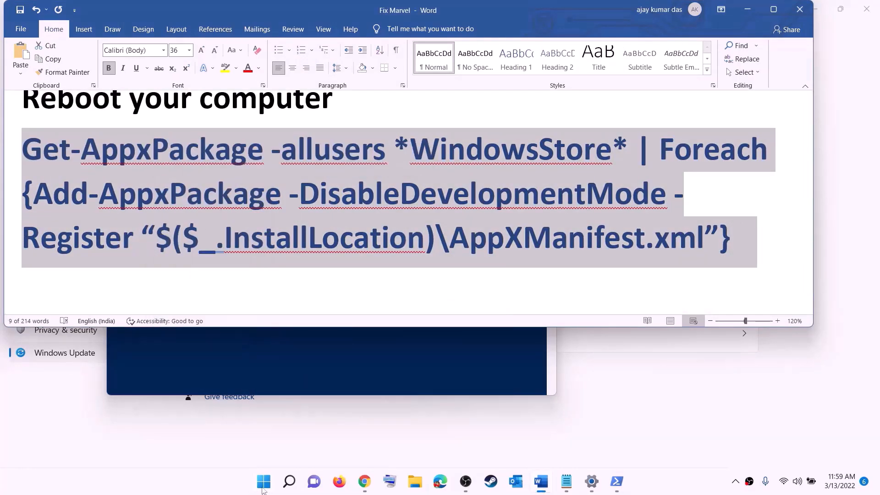
Open another Windows PowerShell window as administrator and run the copied Add-AppxPackage command to reinstall Microsoft Store.
left_click(265, 486)
type("p")
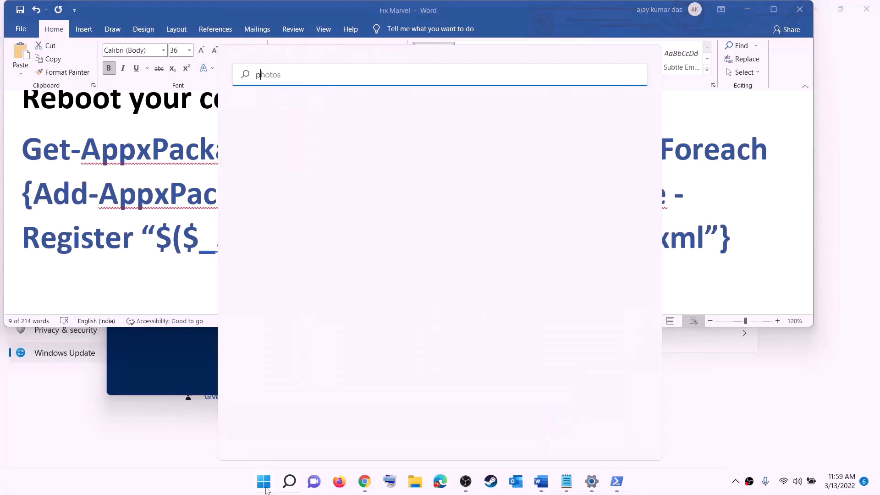
type("owershell")
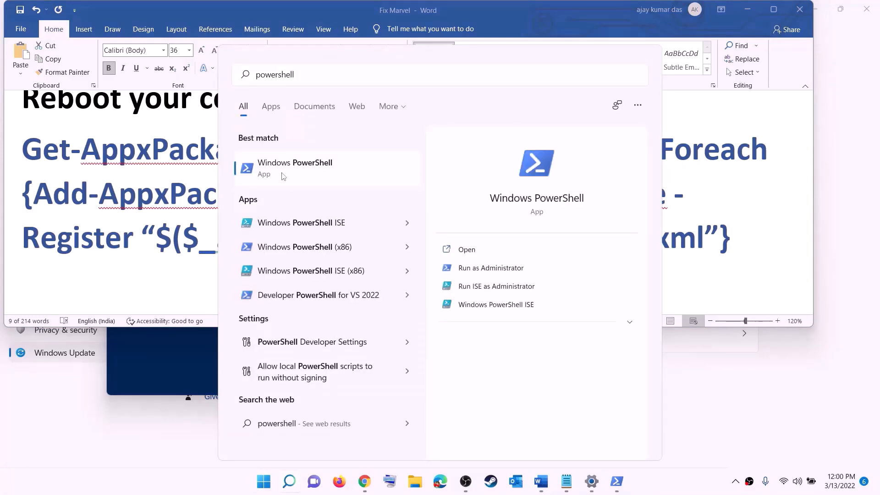
right_click(283, 176)
left_click(357, 188)
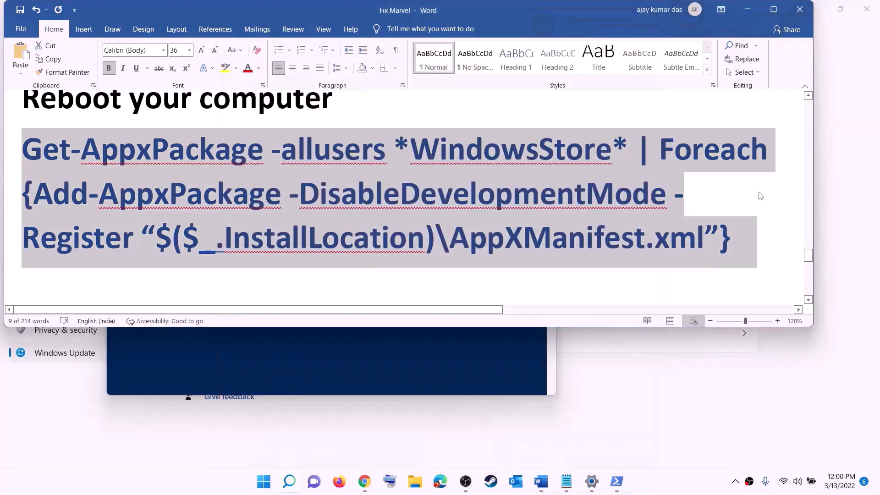
left_click(390, 327)
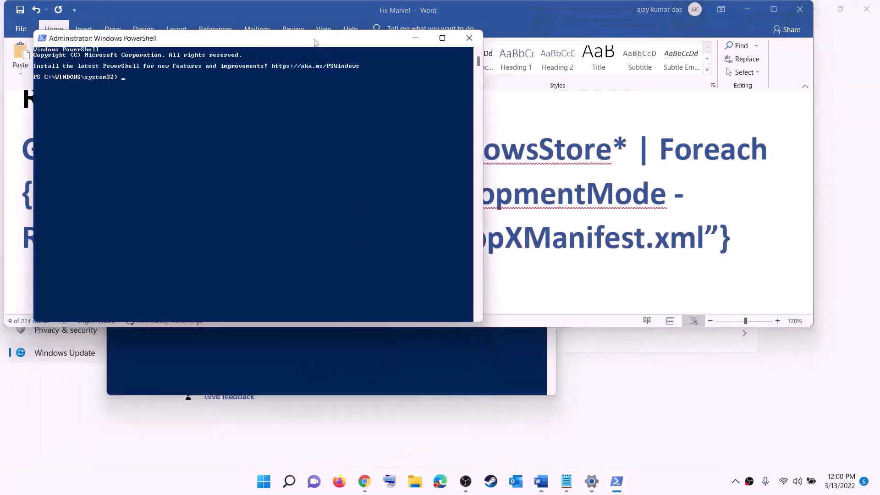
left_click_drag(314, 42, 417, 99)
key("ctrl+v")
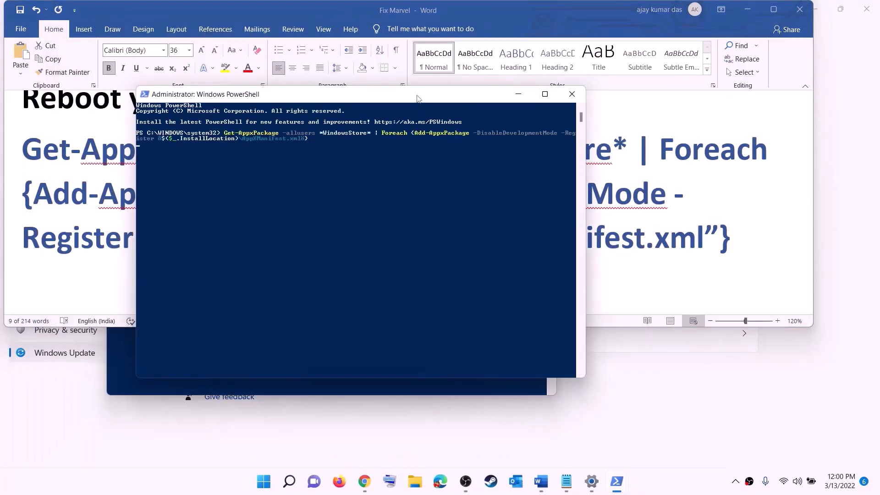
key("Return")
Search Windows for store, launch Microsoft Store, and maximize its window.
left_click(271, 485)
type("s")
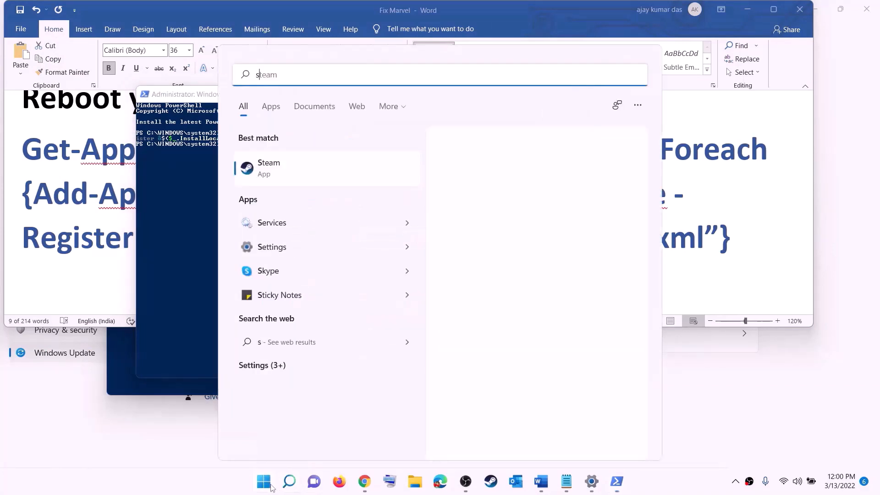
type("tore")
left_click(275, 158)
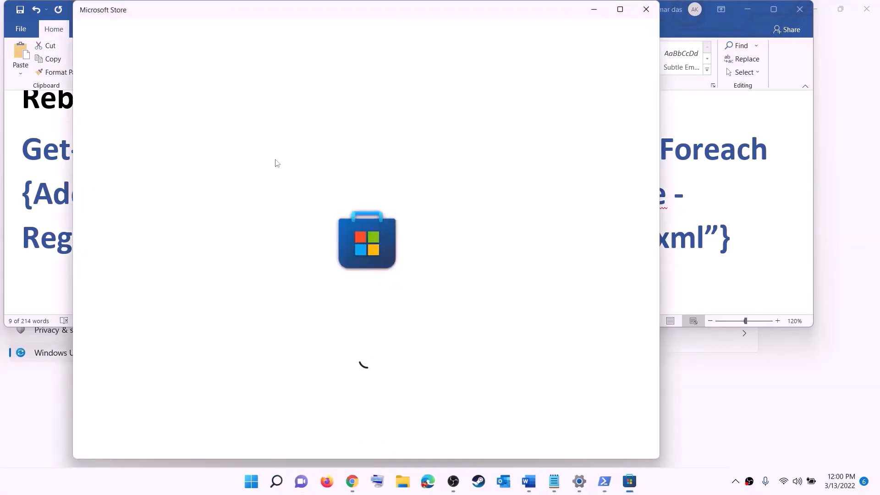
left_click(621, 9)
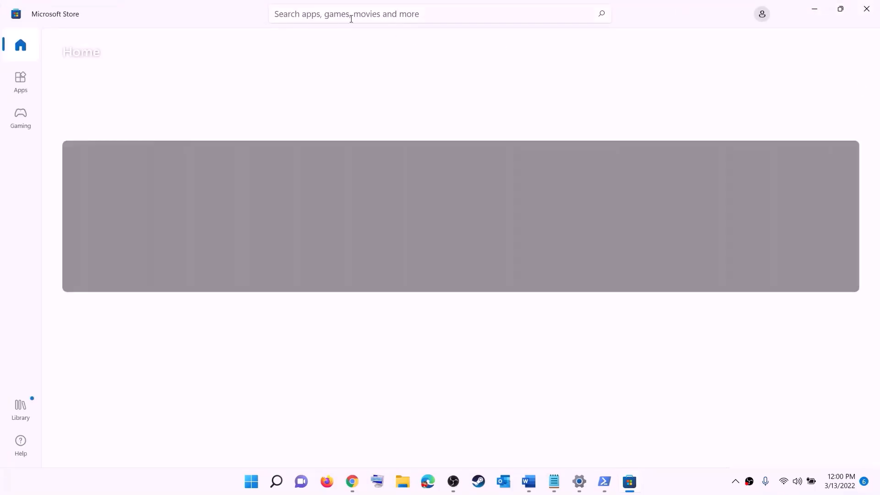
Search Microsoft Store for xbox and open the Xbox app's page.
left_click(330, 13)
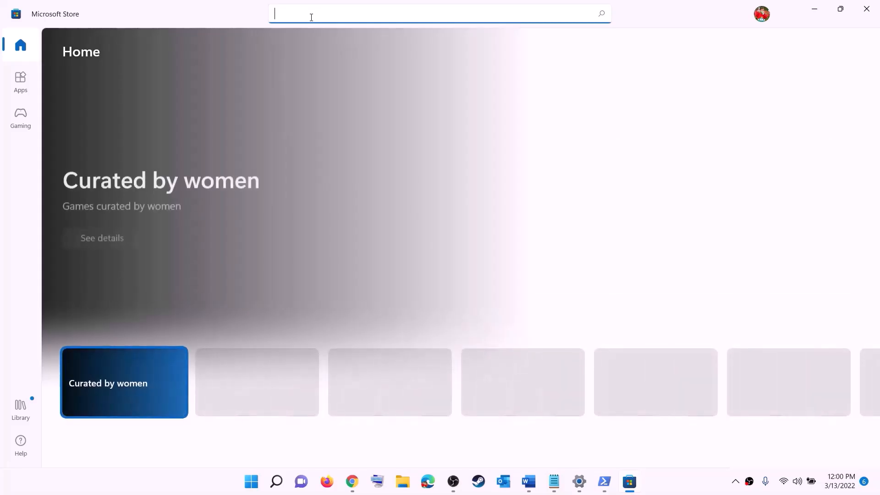
type("xbo")
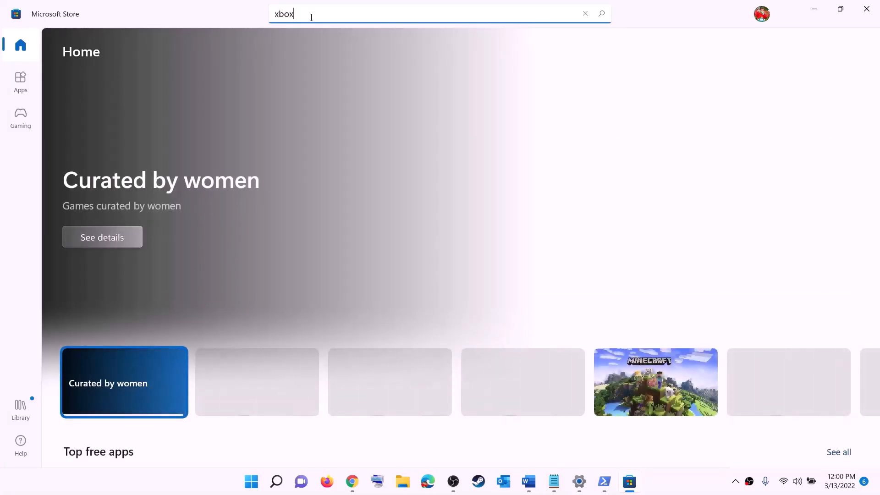
type("x")
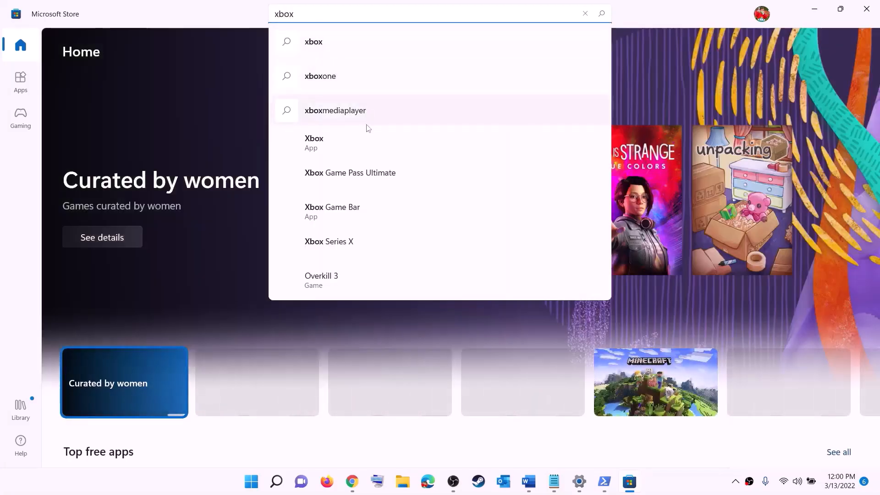
left_click(329, 145)
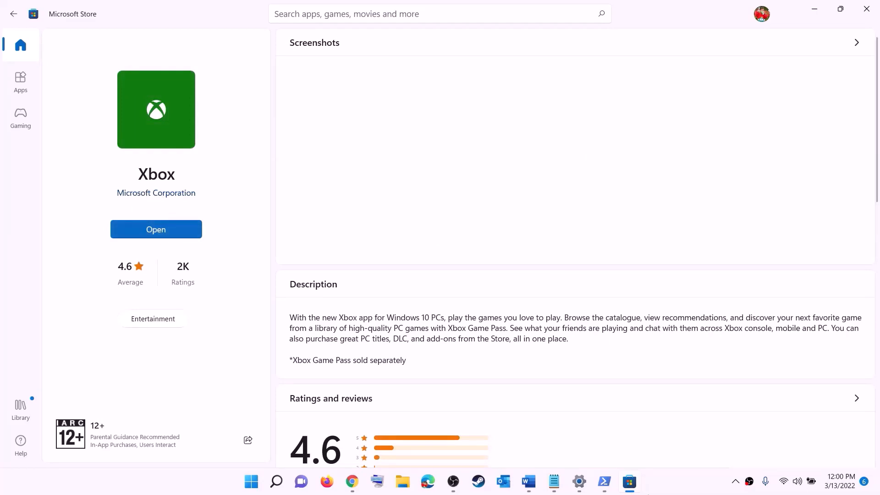
Return to Step 12 in the Word document and highlight the C drive and "Different Drive" install options.
left_click(528, 482)
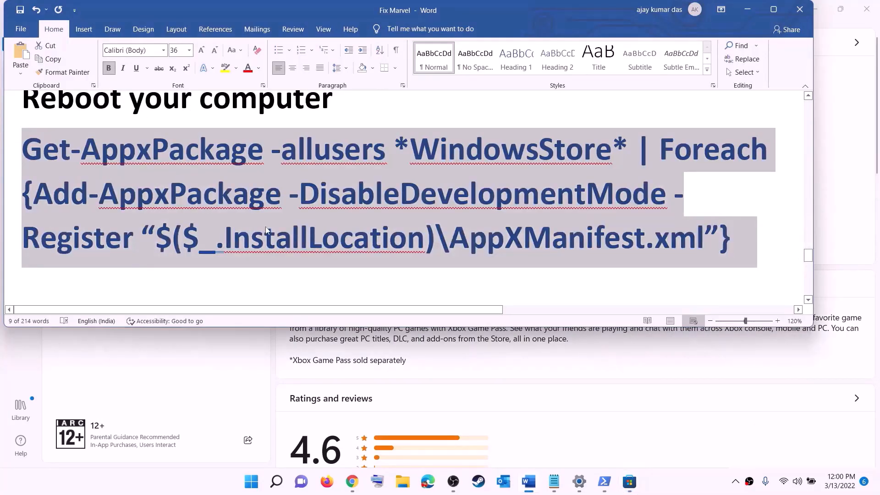
scroll(223, 220, "down", 5)
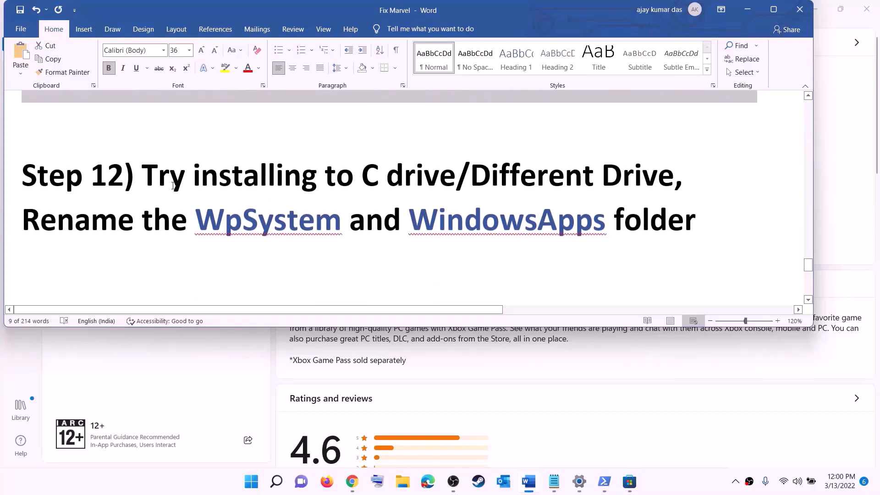
left_click_drag(124, 180, 598, 176)
left_click(386, 183)
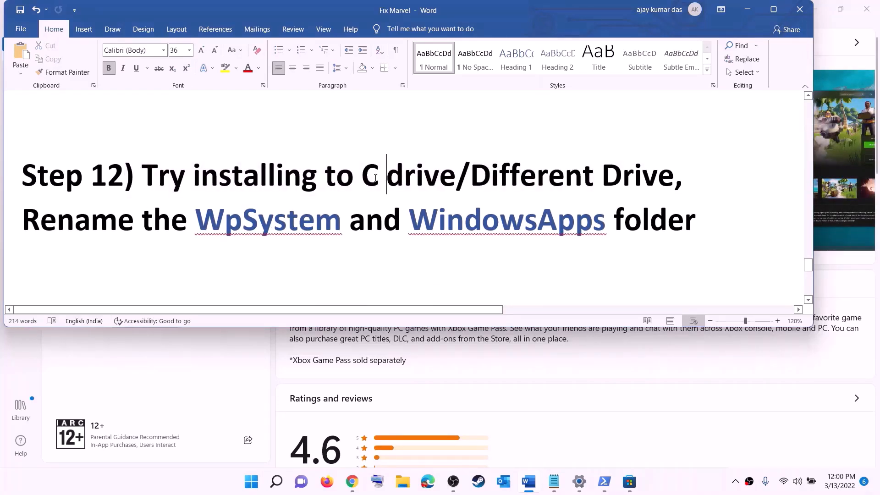
double_click(375, 178)
left_click_drag(471, 179, 658, 179)
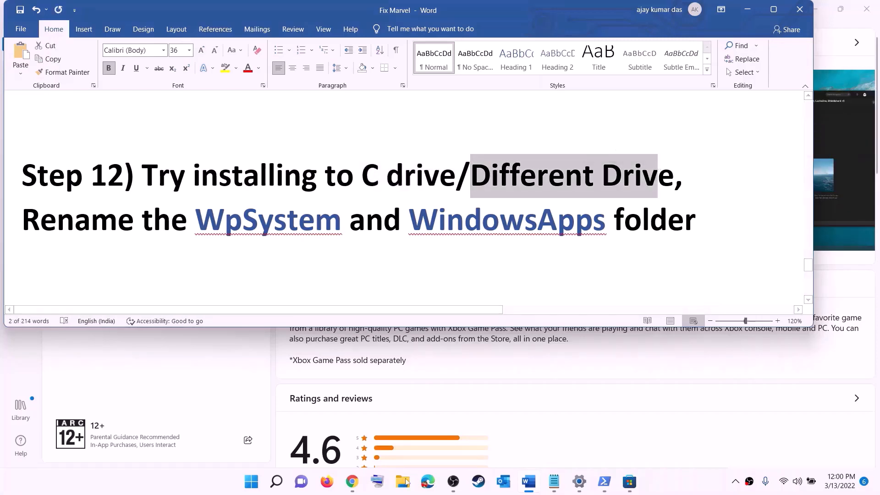
Open the Windows Settings page for where new content is saved, within the advanced storage settings.
left_click(251, 489)
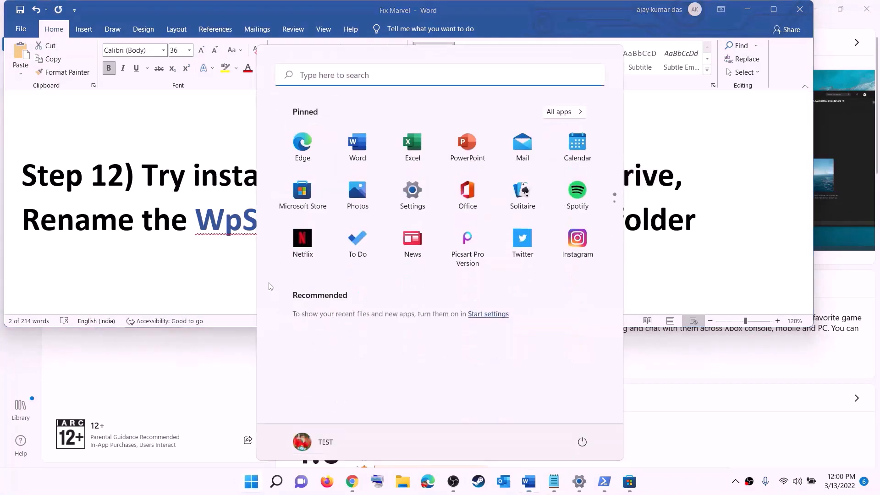
left_click(426, 203)
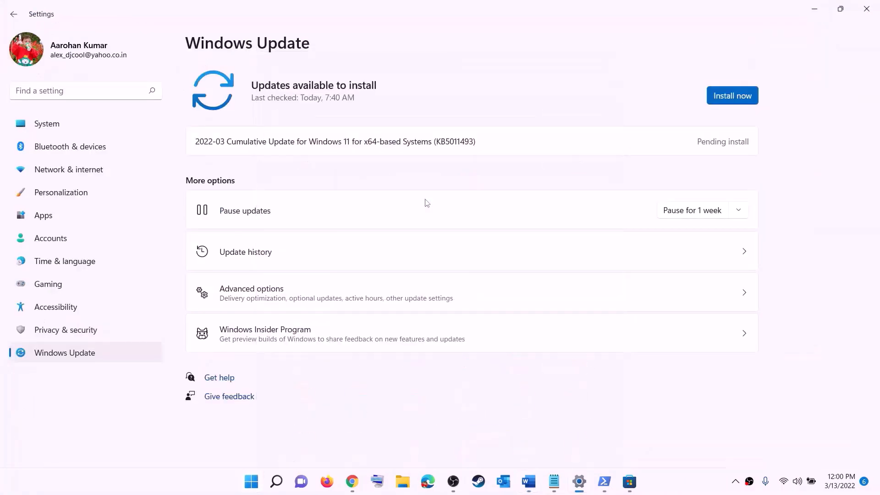
left_click(53, 125)
scroll(204, 233, "down", 3)
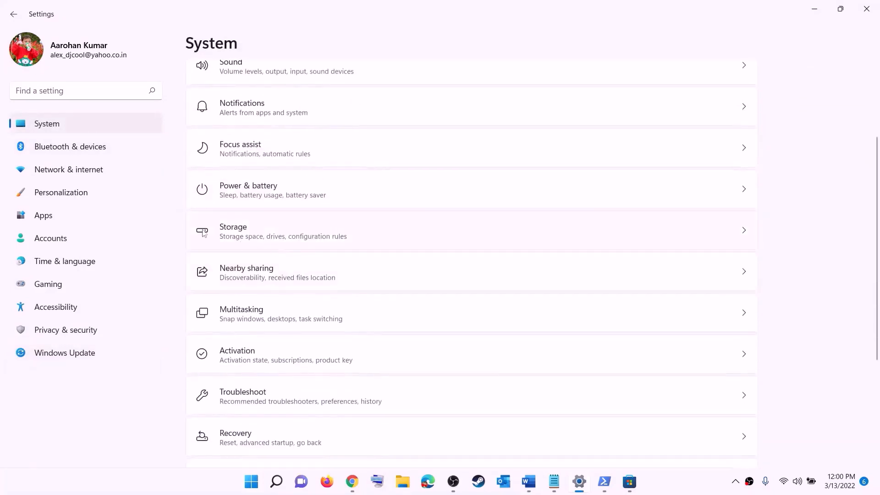
left_click(235, 243)
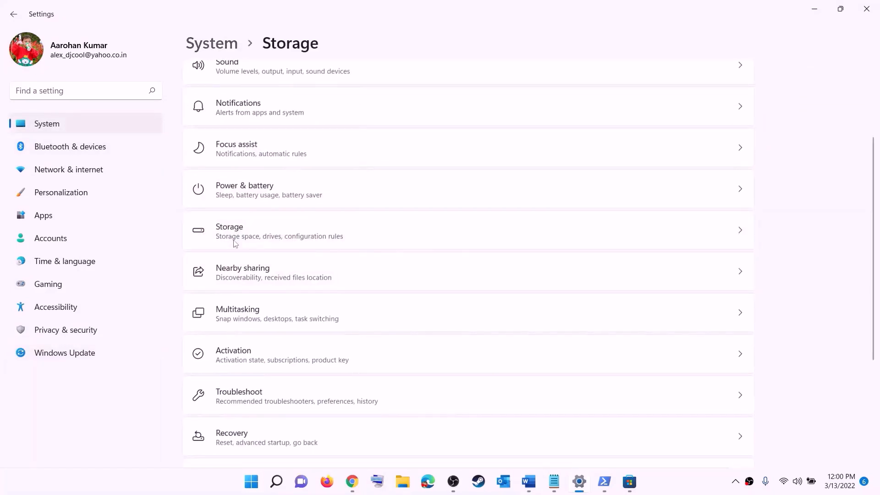
scroll(327, 324, "down", 5)
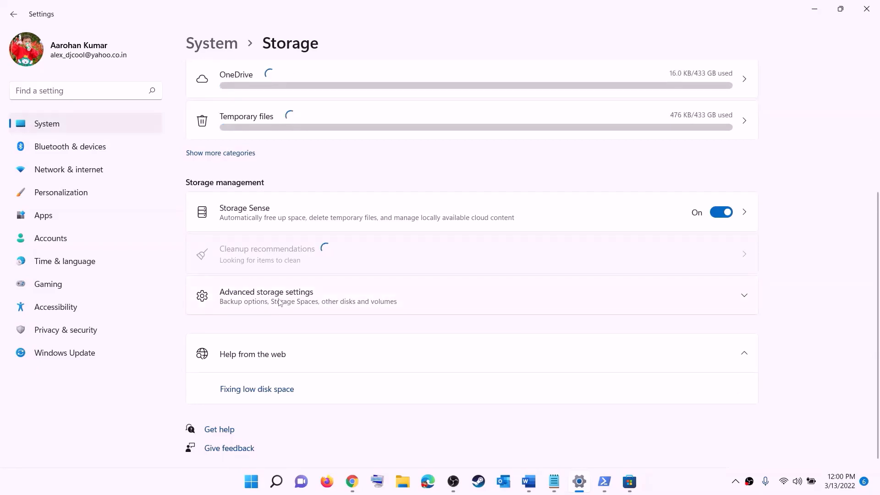
left_click(279, 303)
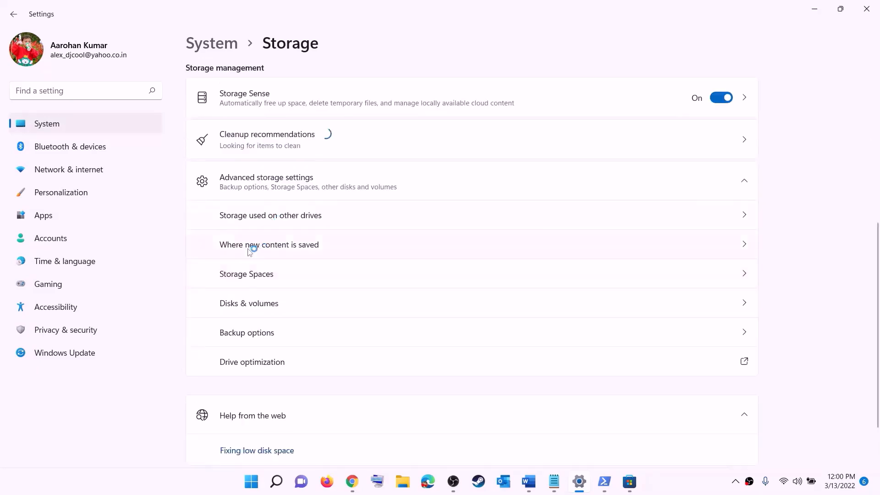
left_click(284, 245)
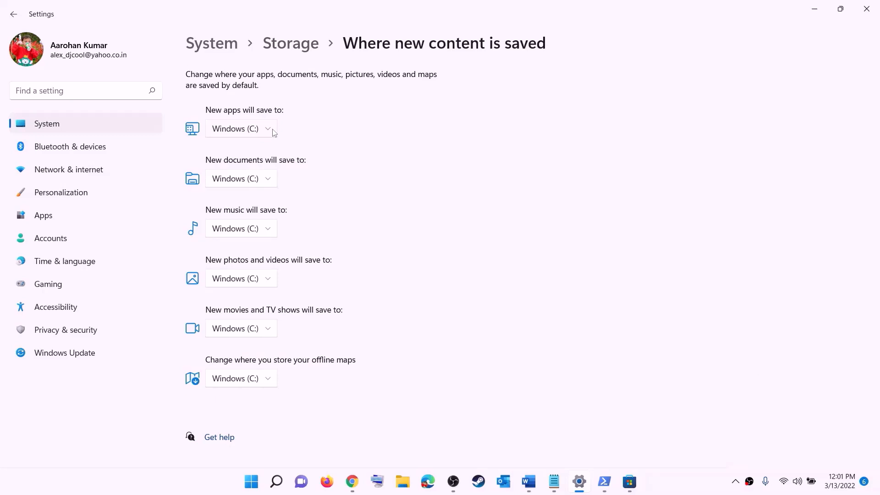
Examine the available drive choices for where new apps will be saved.
left_click(269, 131)
left_click(271, 136)
left_click(269, 131)
left_click(291, 139)
left_click(270, 133)
left_click(304, 134)
Close Settings and highlight Step 12's instruction to rename the WpSystem and WindowsApps folder in the Word document.
left_click(865, 10)
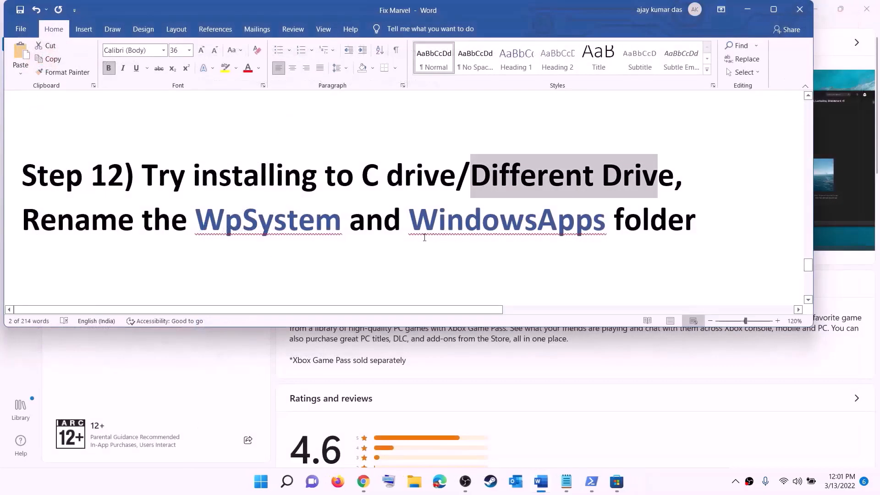
left_click_drag(30, 215, 511, 224)
left_click_drag(613, 224, 696, 224)
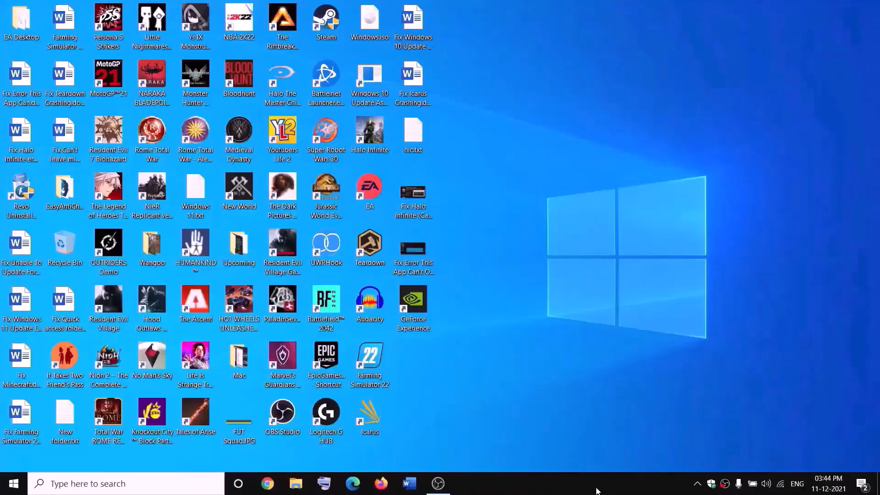
Open the New Volume (D:) drive in File Explorer and locate the WpSystem folder.
left_click(296, 484)
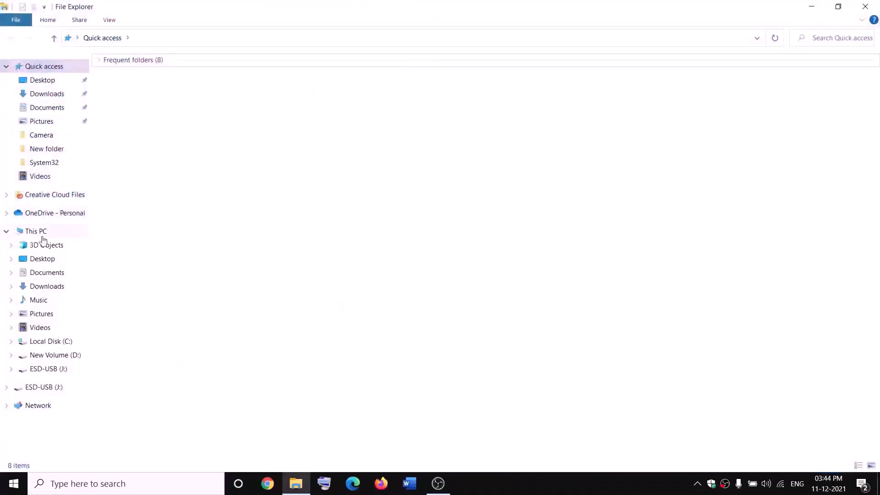
left_click(36, 231)
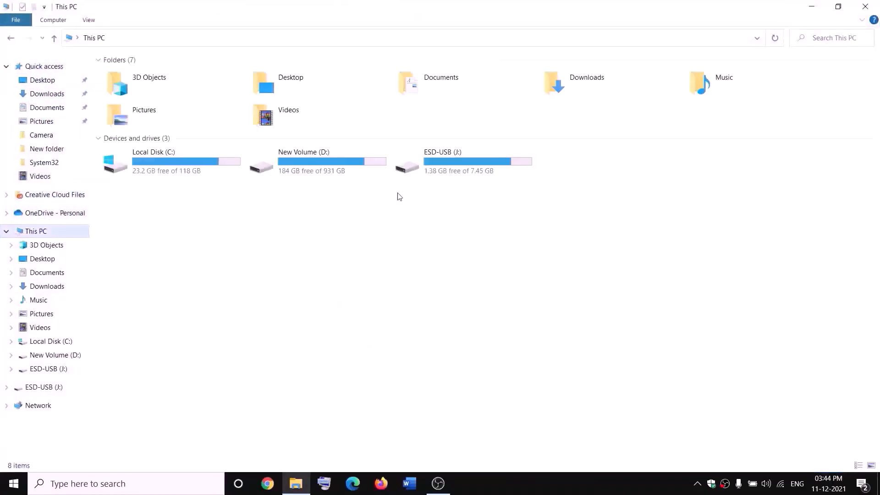
double_click(329, 170)
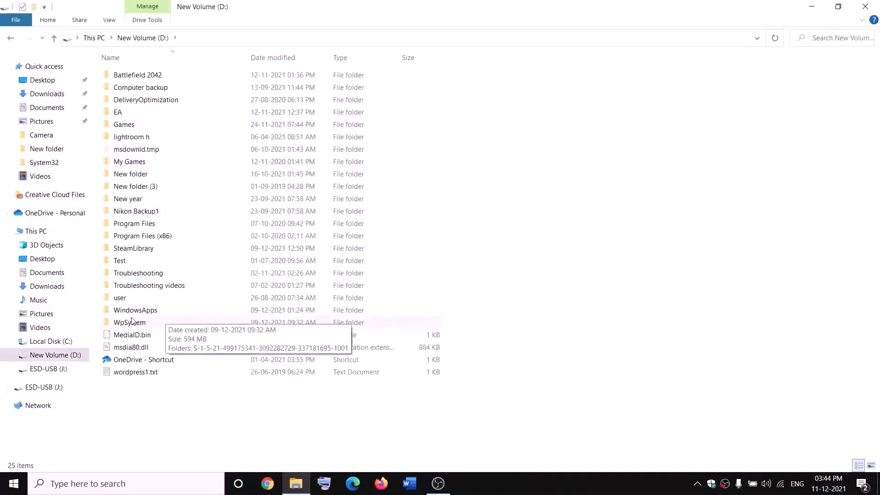
right_click(146, 326)
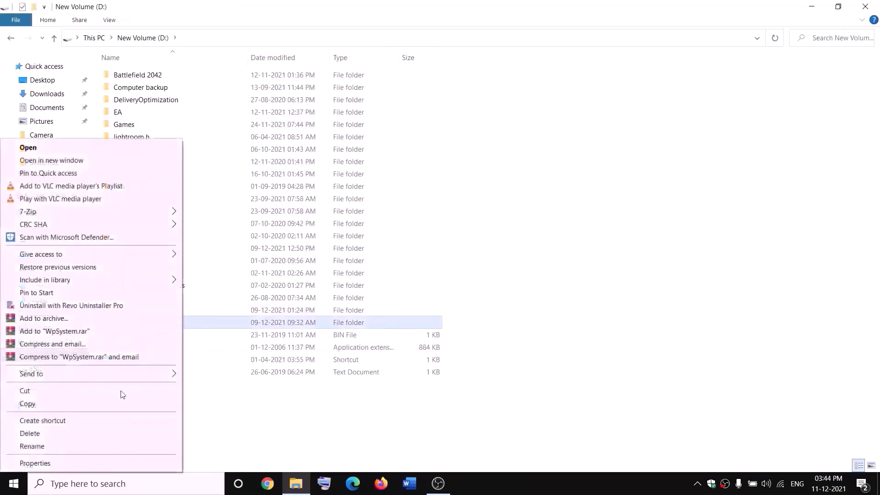
left_click(279, 420)
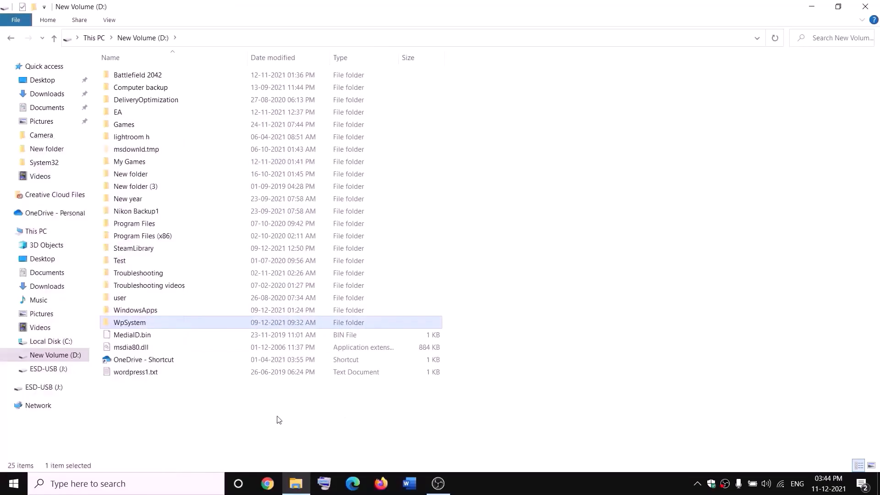
left_click(279, 419)
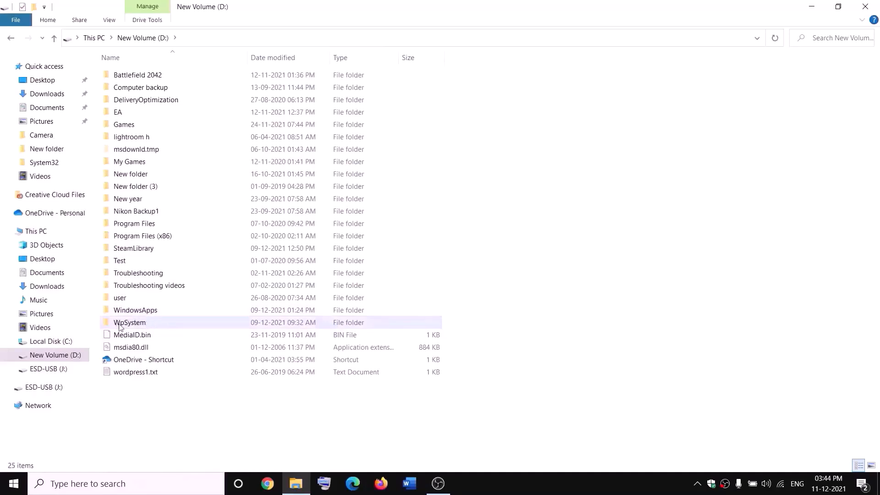
Open the advanced security settings from the WpSystem folder's properties.
mouse_move(132, 325)
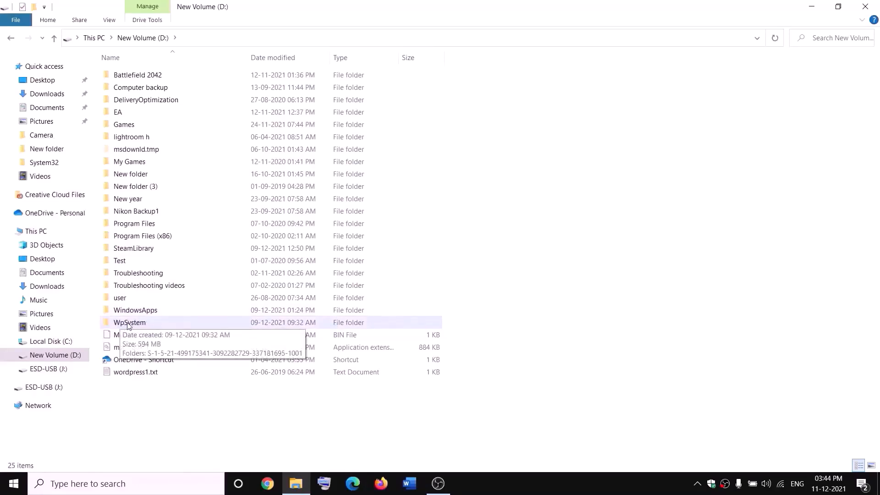
right_click(130, 325)
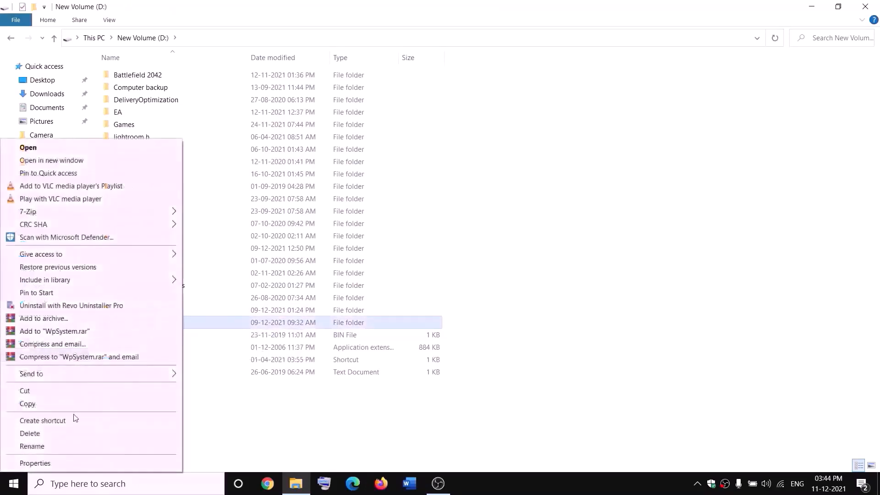
left_click(36, 463)
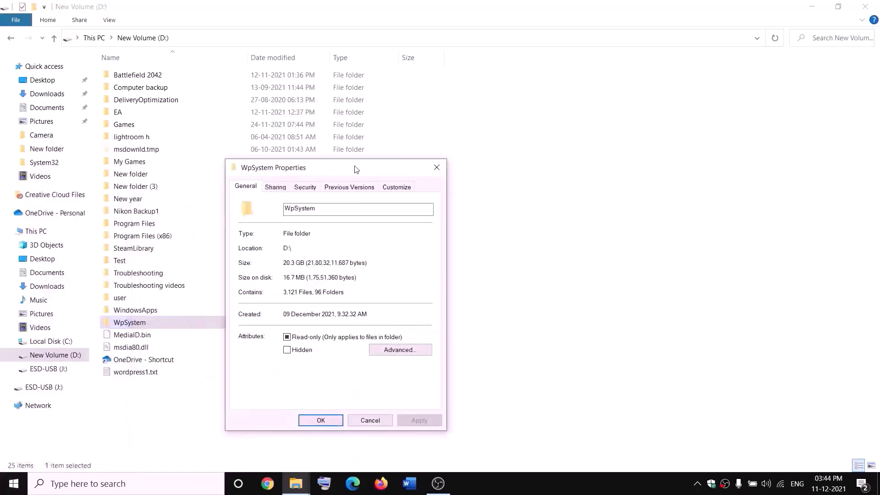
left_click(327, 147)
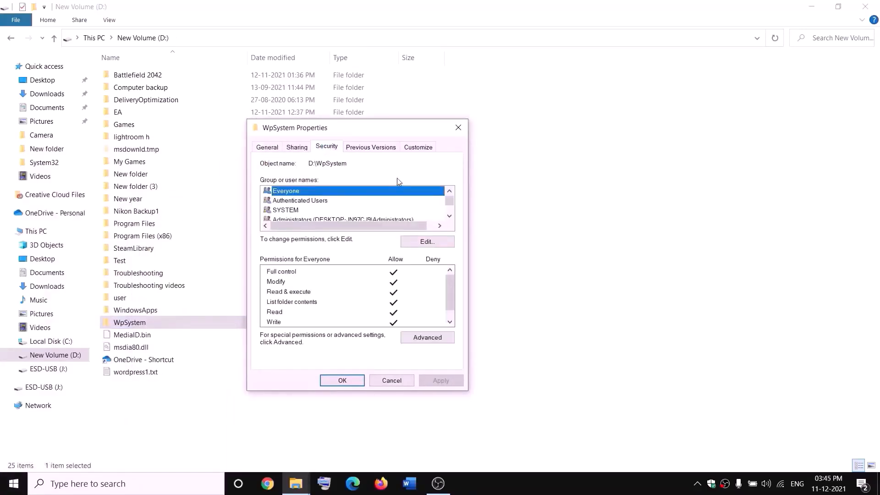
left_click(425, 339)
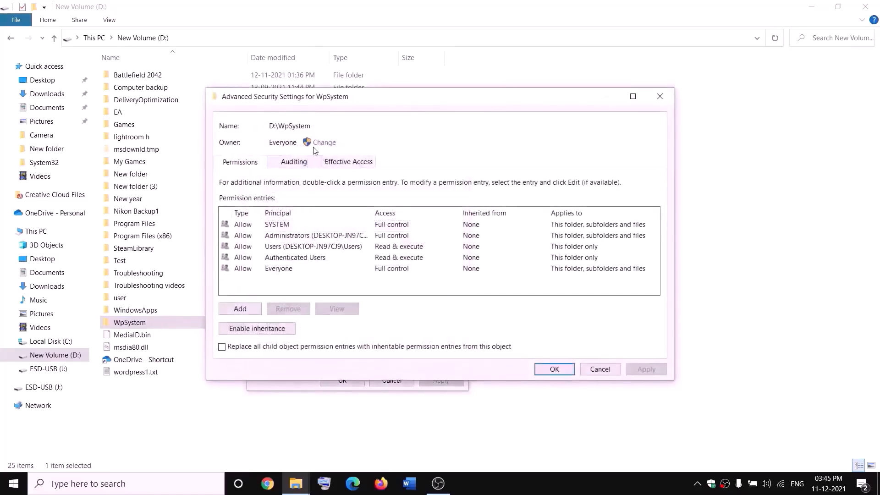
Change the owner of the WpSystem folder to Everyone, checking the entered name.
left_click(323, 143)
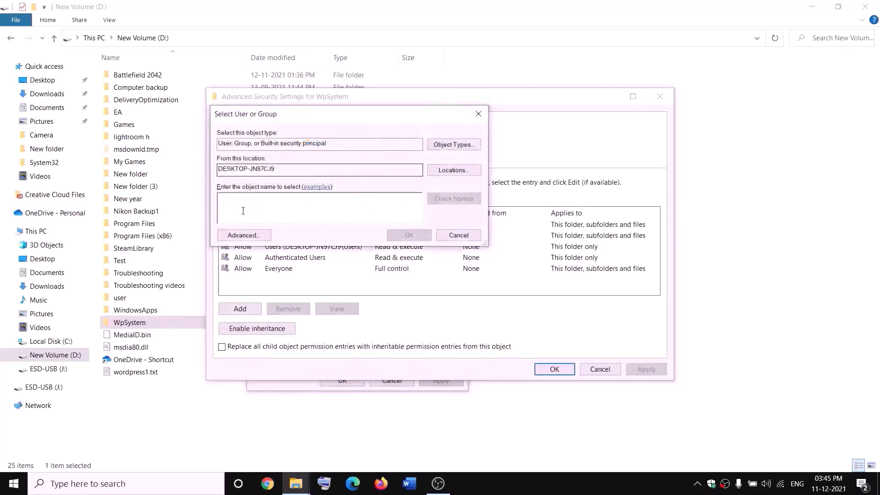
type("w")
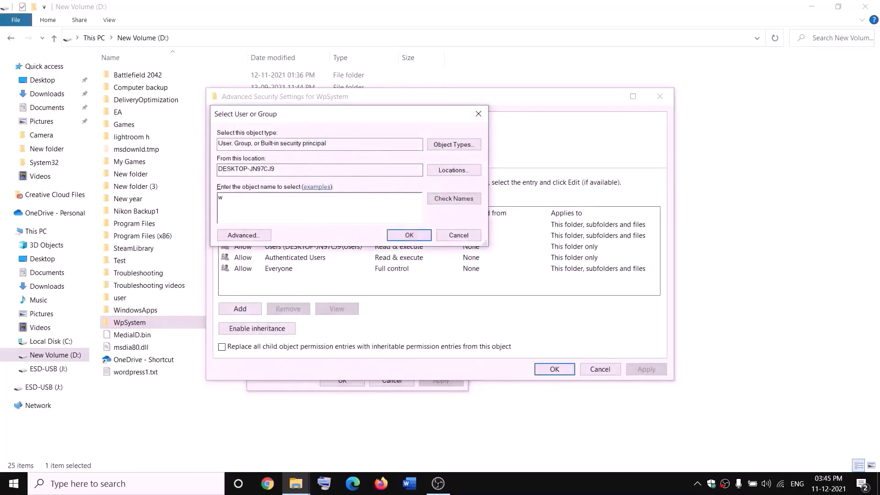
key("BackSpace")
type("everyone")
double_click(233, 198)
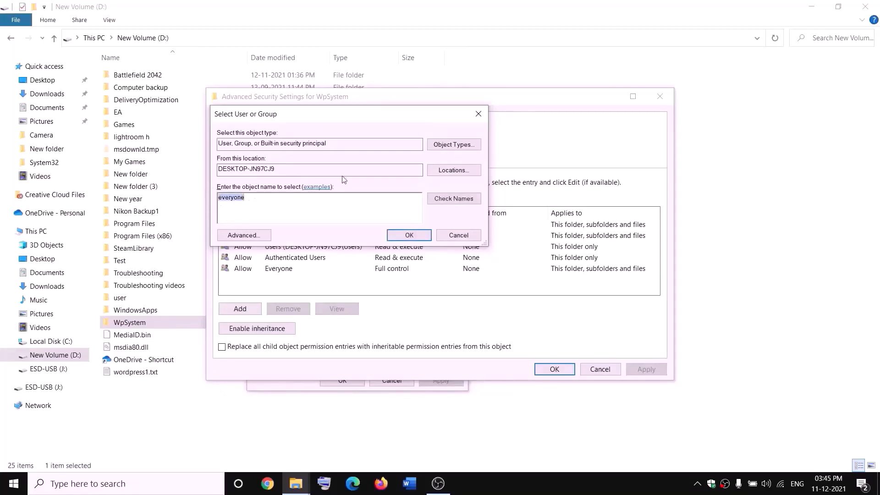
left_click(460, 202)
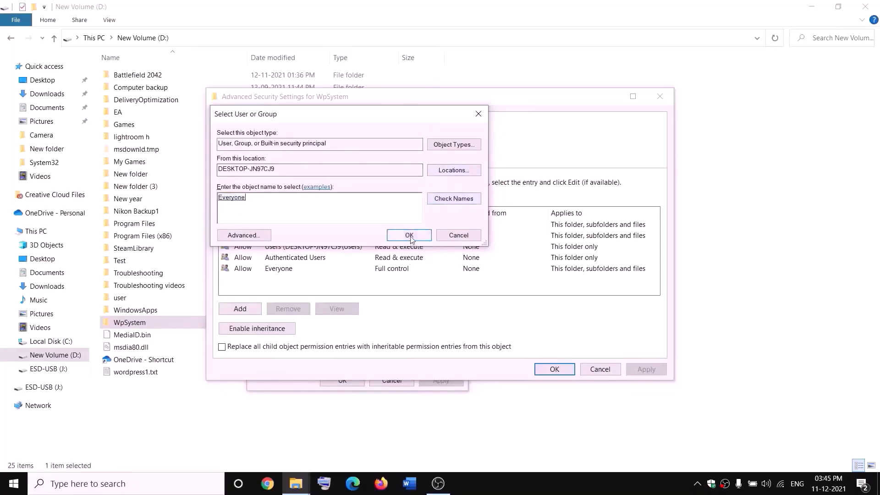
left_click(409, 236)
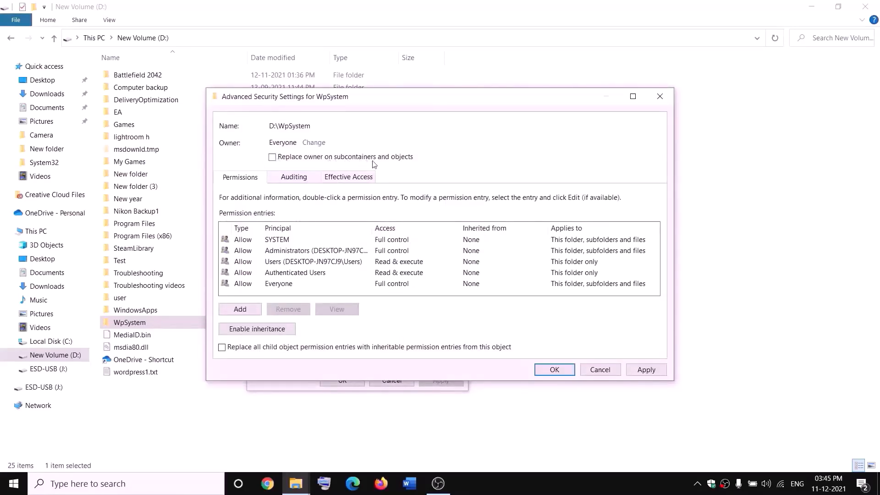
Apply the WpSystem owner change with owner replacement on subcontainers and objects enabled, and close the folder's properties.
left_click(646, 370)
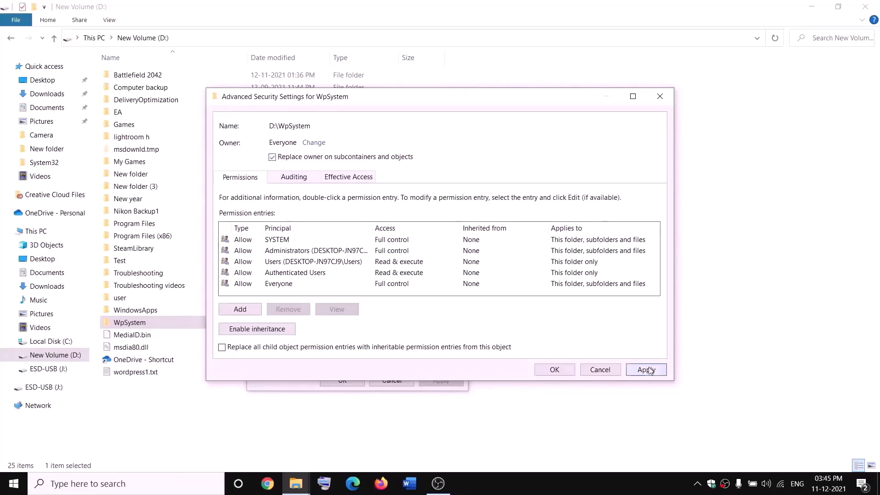
left_click(554, 370)
left_click(534, 289)
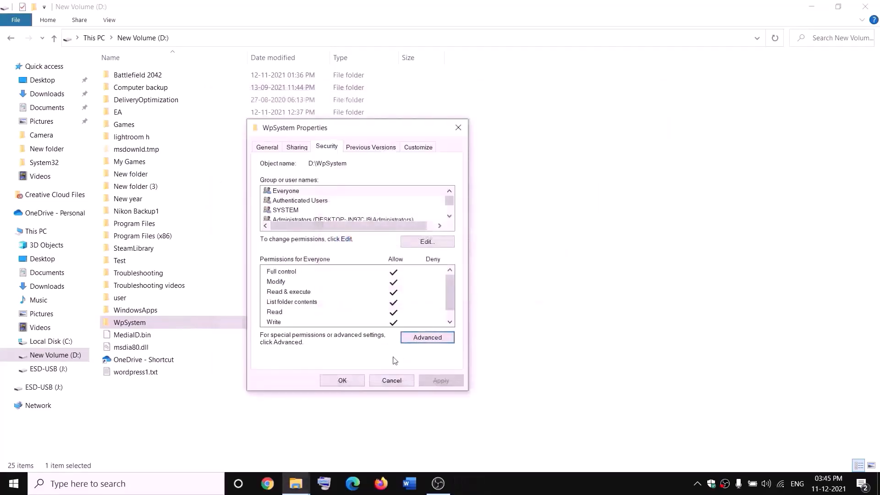
left_click(344, 381)
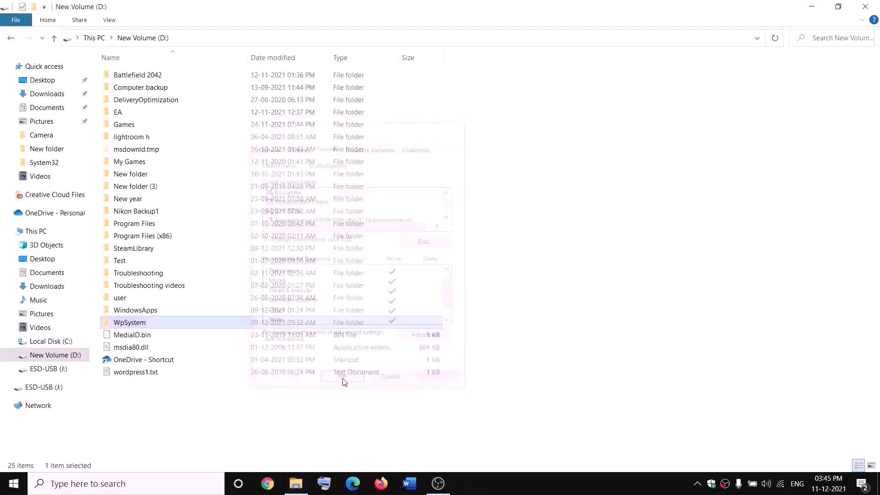
Reopen the WpSystem folder's advanced security settings and start adding a new permission entry.
right_click(132, 325)
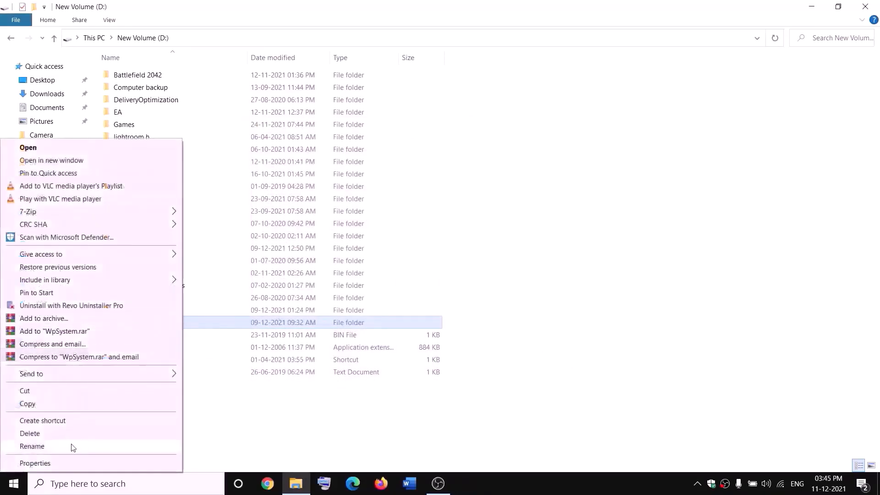
left_click(51, 463)
left_click_drag(236, 202, 335, 148)
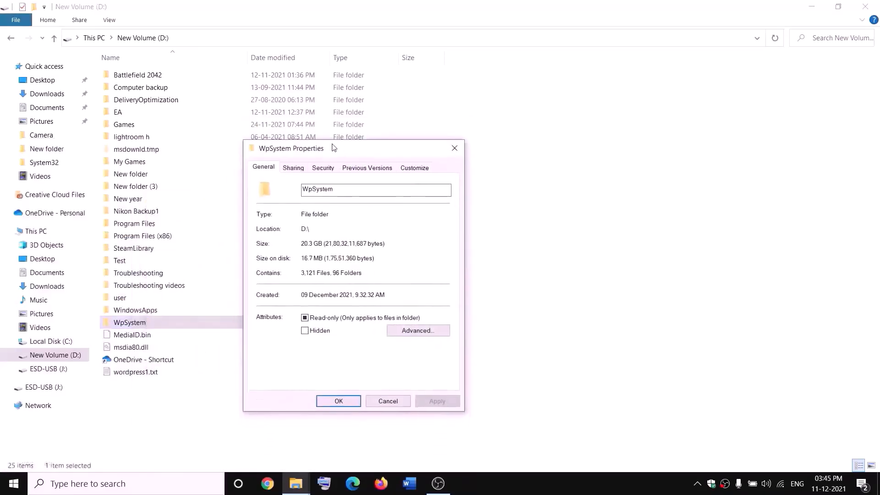
left_click(324, 168)
left_click(426, 358)
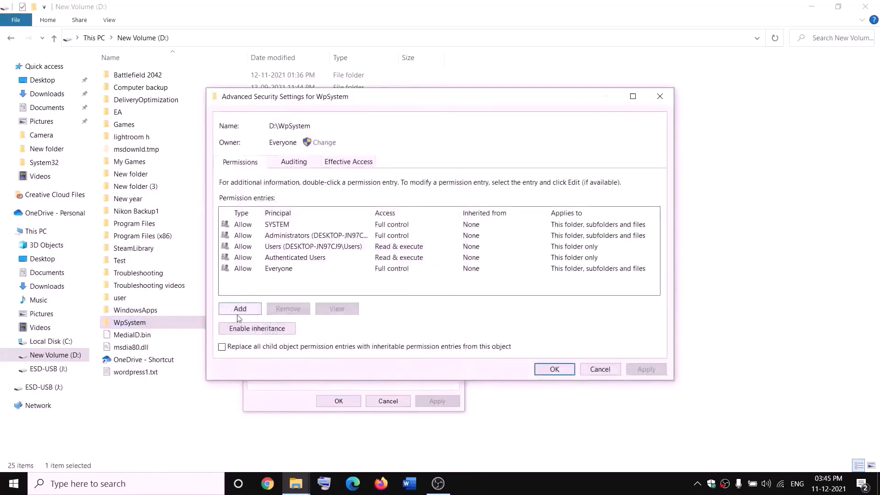
left_click(240, 315)
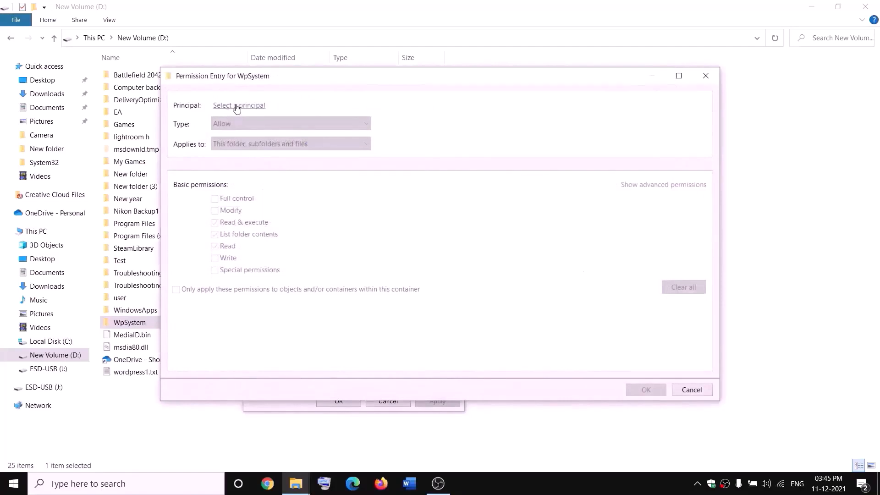
Select Everyone as the principal for the new WpSystem permission entry, checking the entered name.
left_click(238, 106)
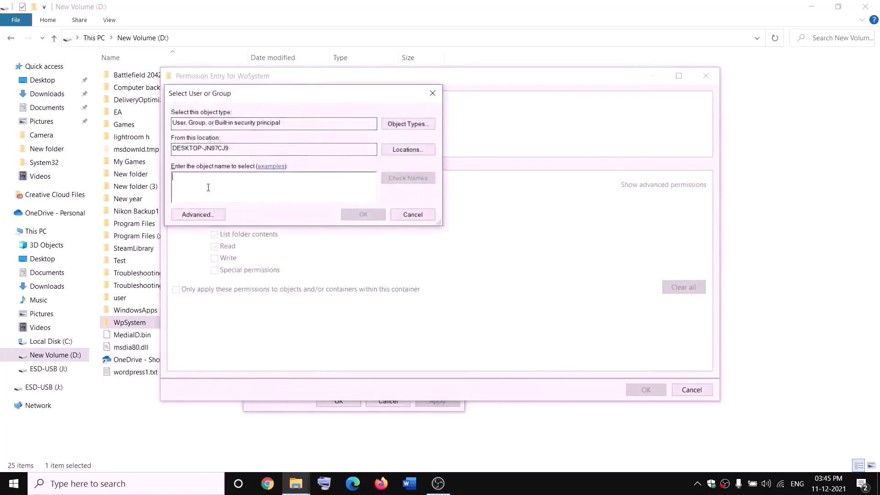
type("everyon")
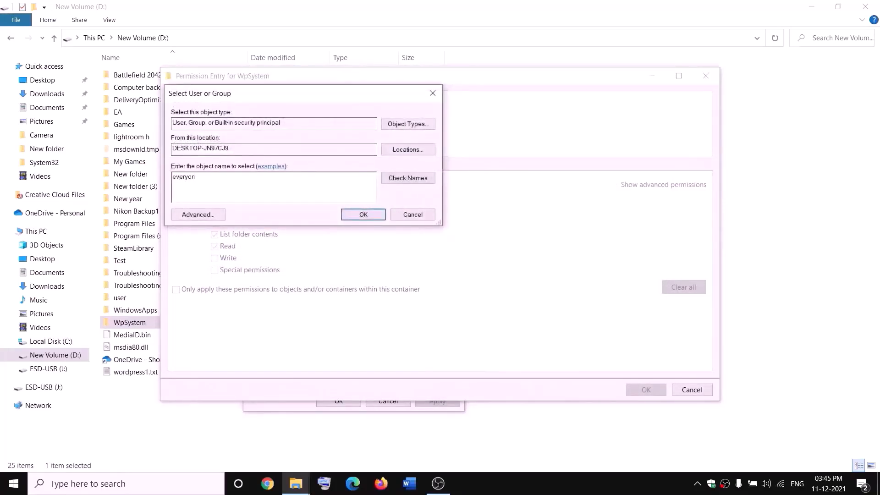
type("e")
left_click(407, 179)
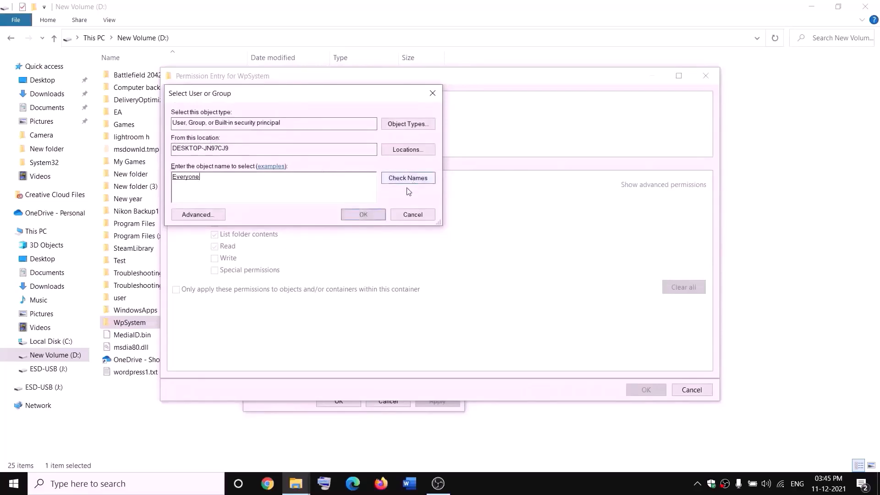
left_click(364, 215)
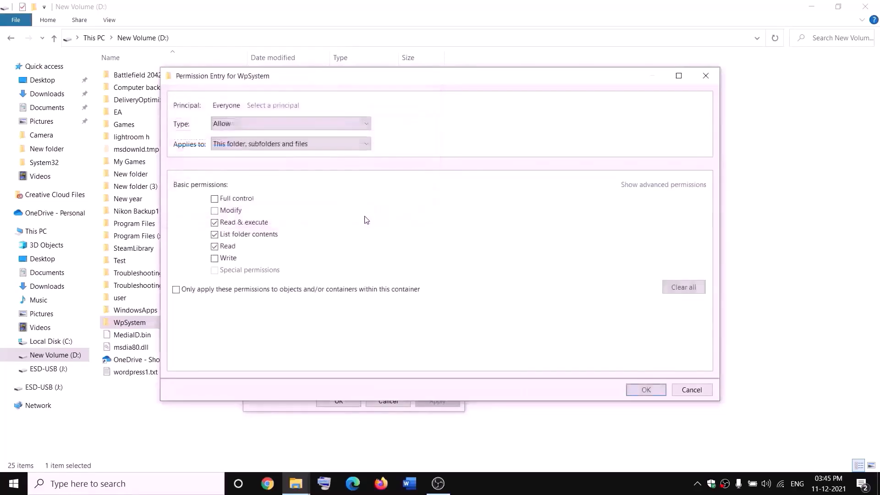
Grant Everyone full control of the WpSystem folder, apply the permission entry and close the folder's properties.
left_click(215, 201)
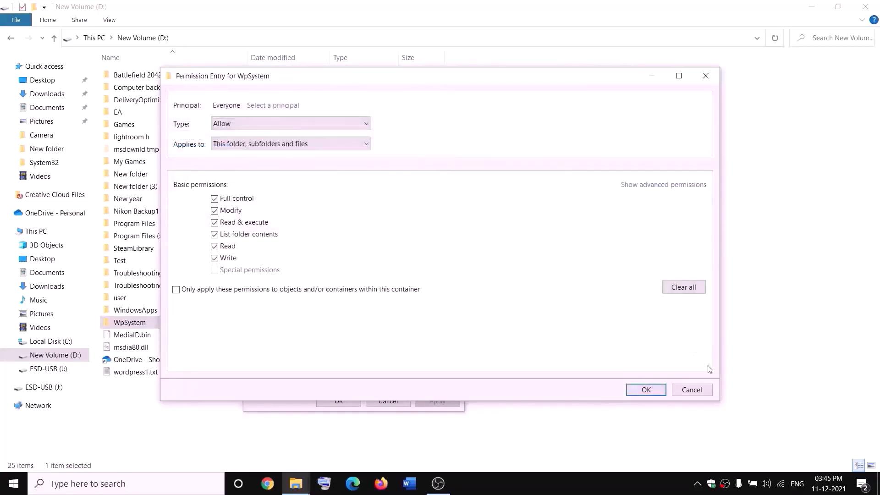
left_click(646, 392)
left_click(646, 369)
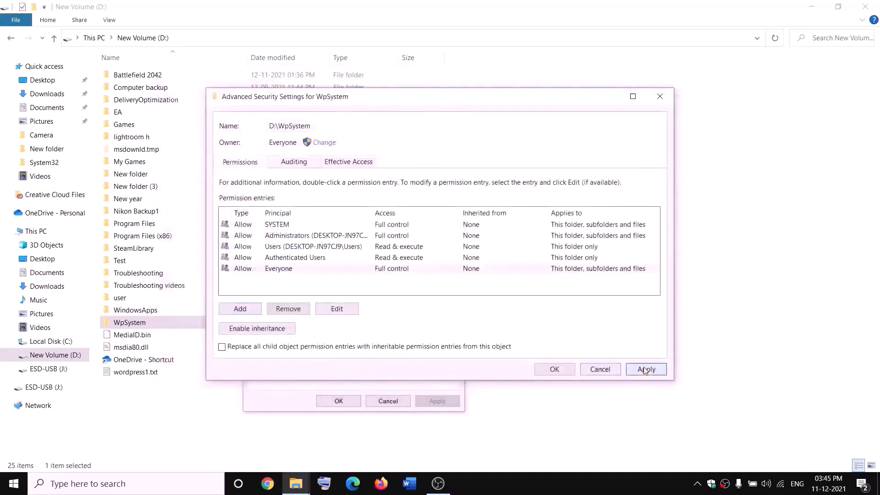
left_click(553, 369)
left_click(339, 401)
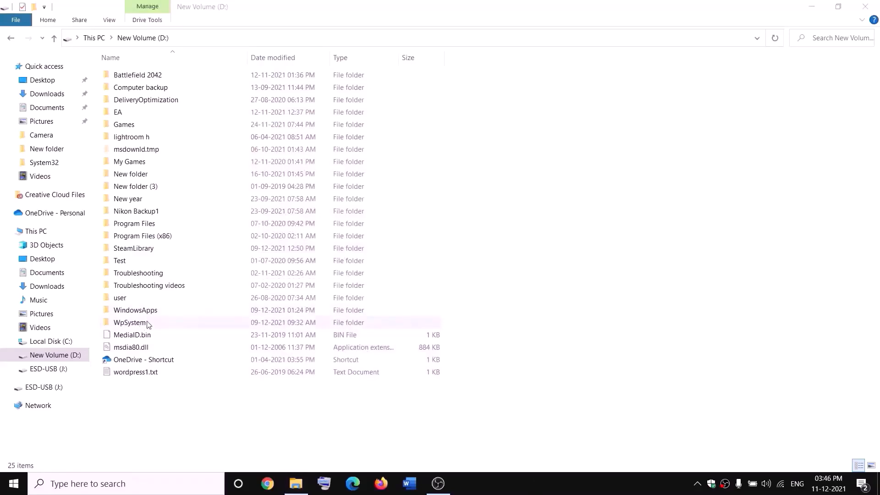
Rename the WpSystem folder to WpSystem.old.
right_click(129, 324)
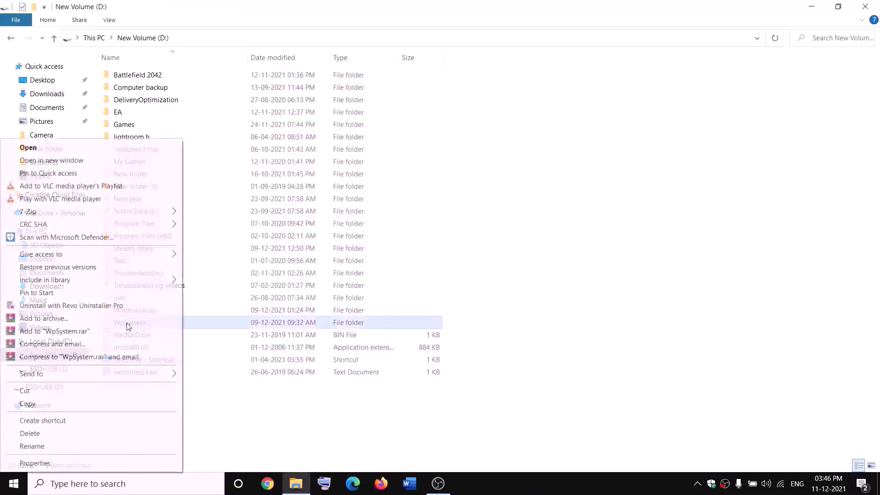
left_click(35, 448)
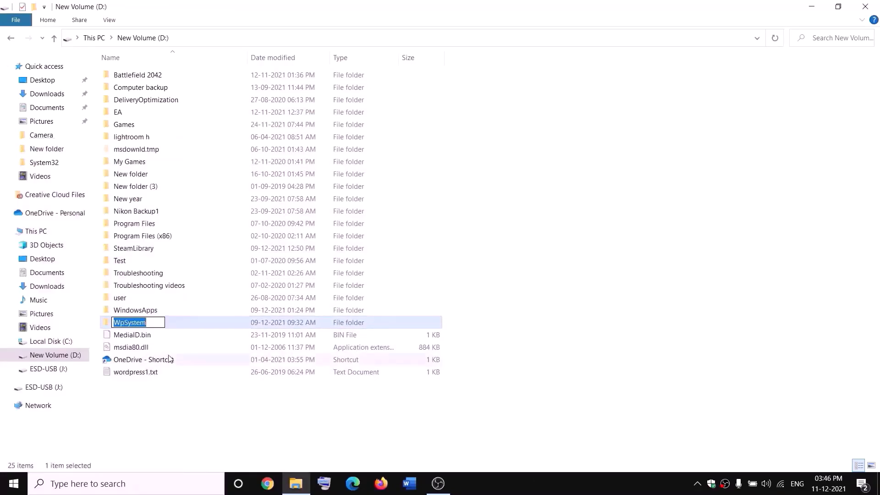
key("End")
type(".old")
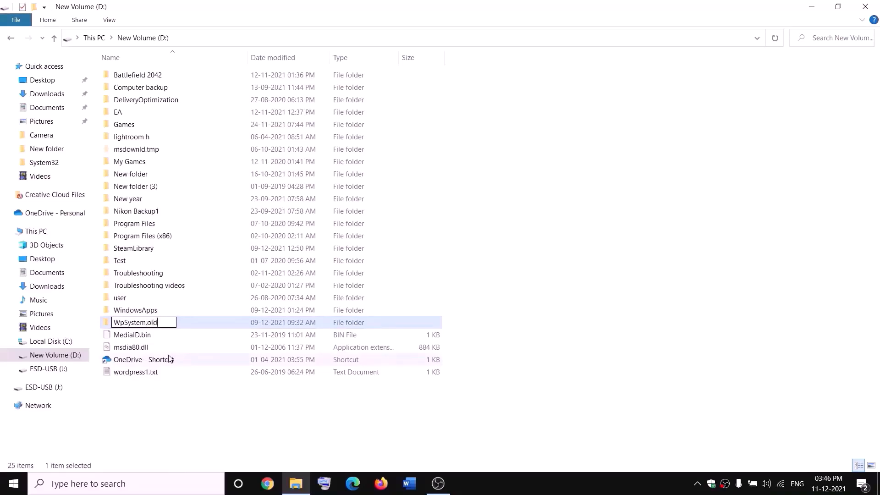
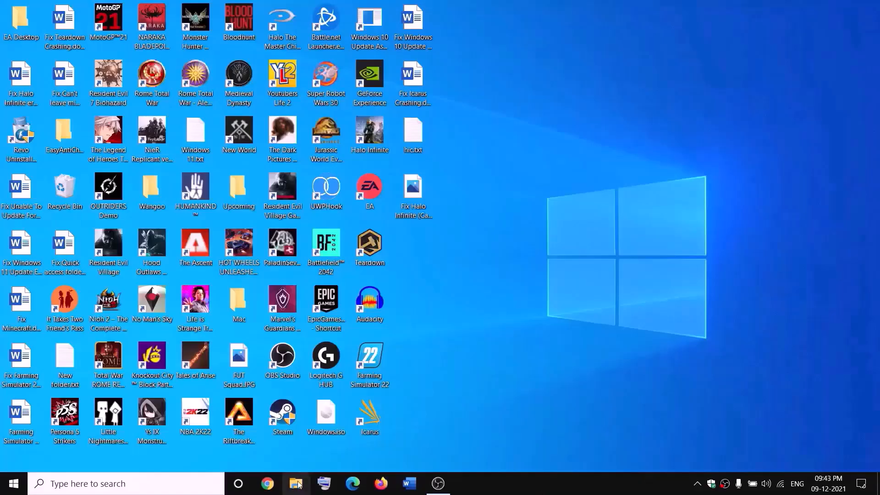
Open a new File Explorer window and go to the New Volume (D:) drive.
key("super+e")
left_click(36, 231)
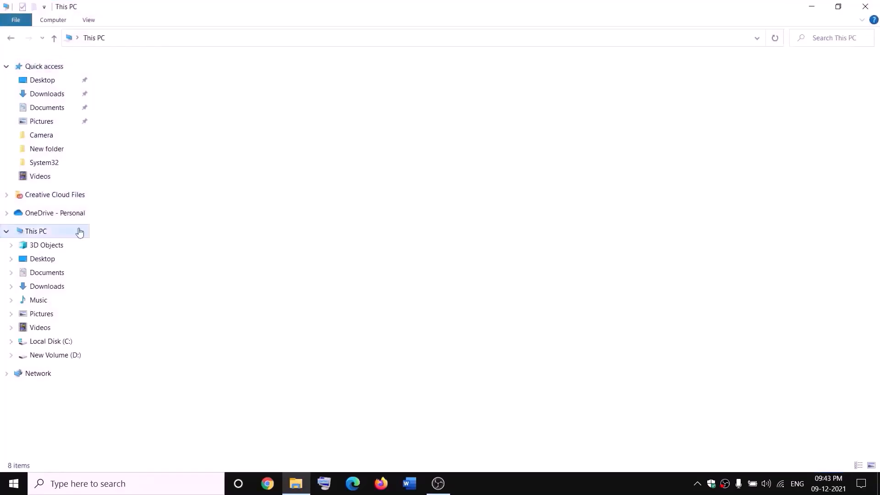
double_click(315, 166)
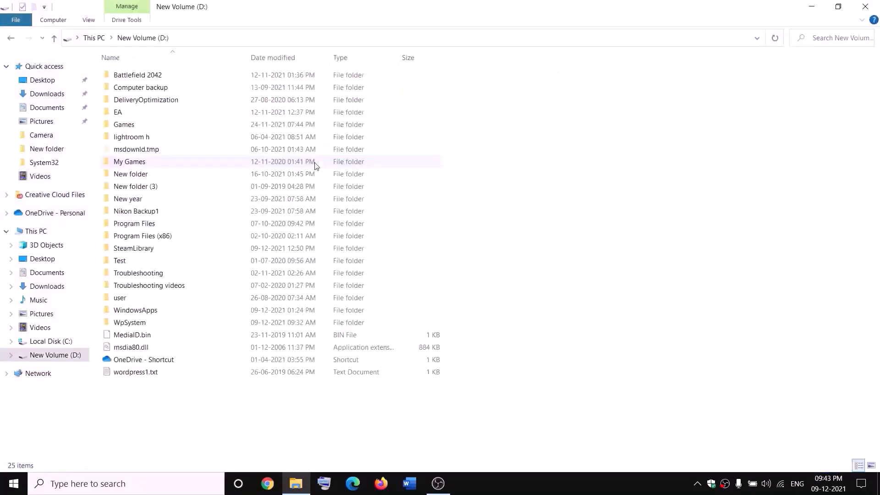
Open the advanced security settings from the WindowsApps folder's properties.
left_click(157, 310)
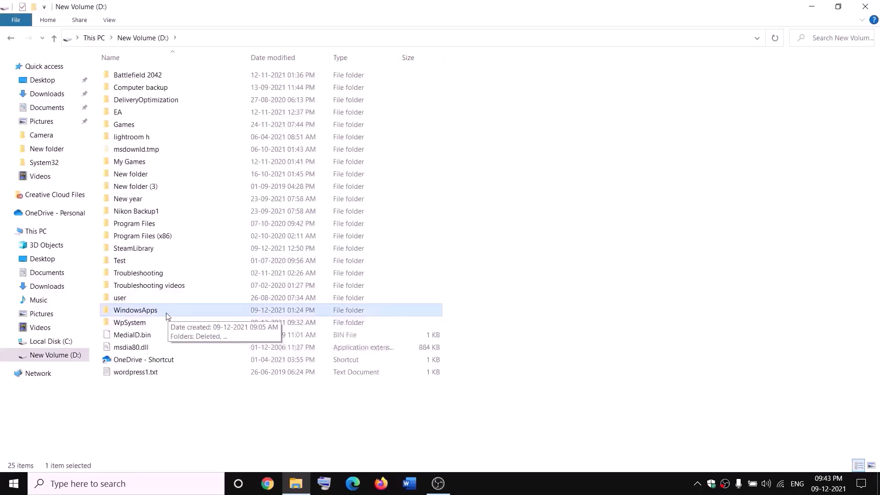
right_click(165, 313)
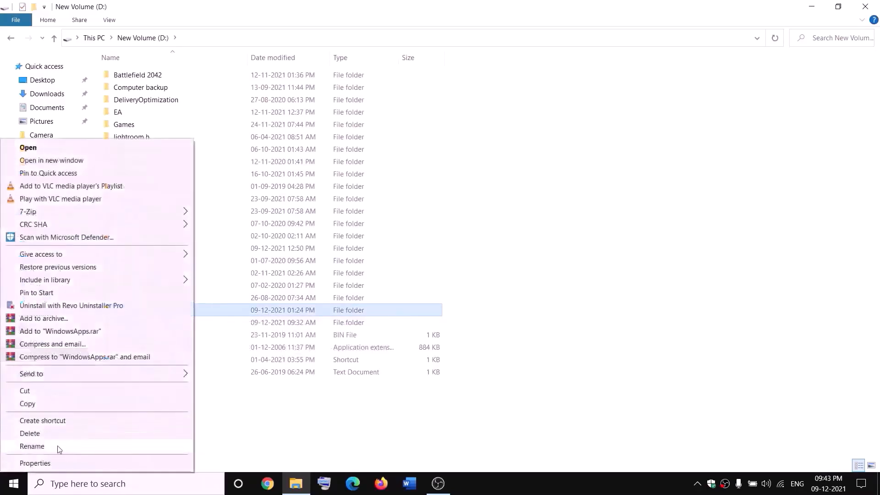
left_click(35, 464)
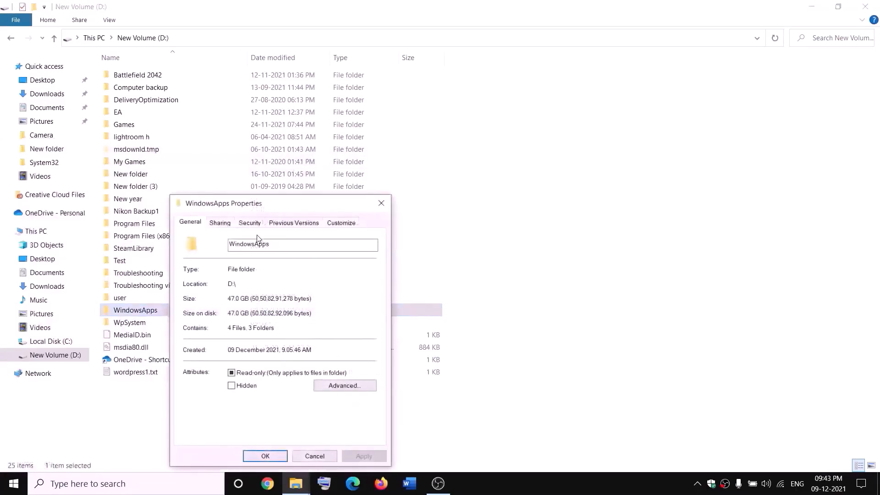
left_click(250, 223)
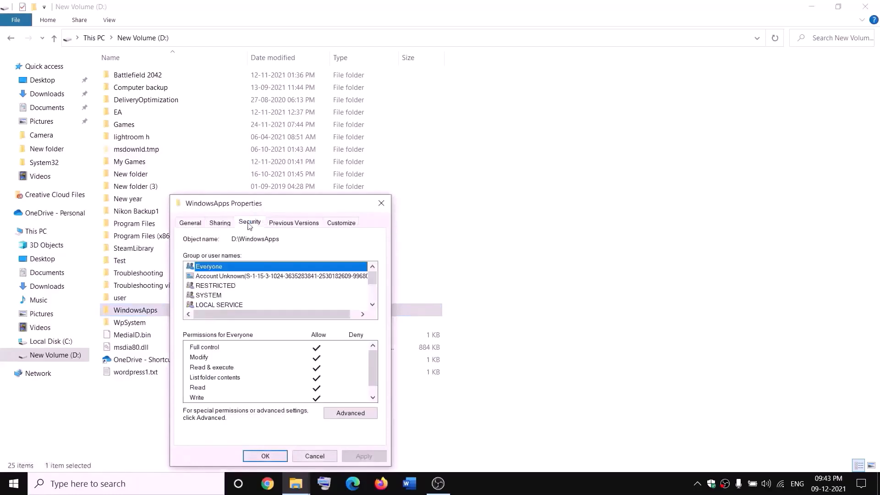
left_click(351, 413)
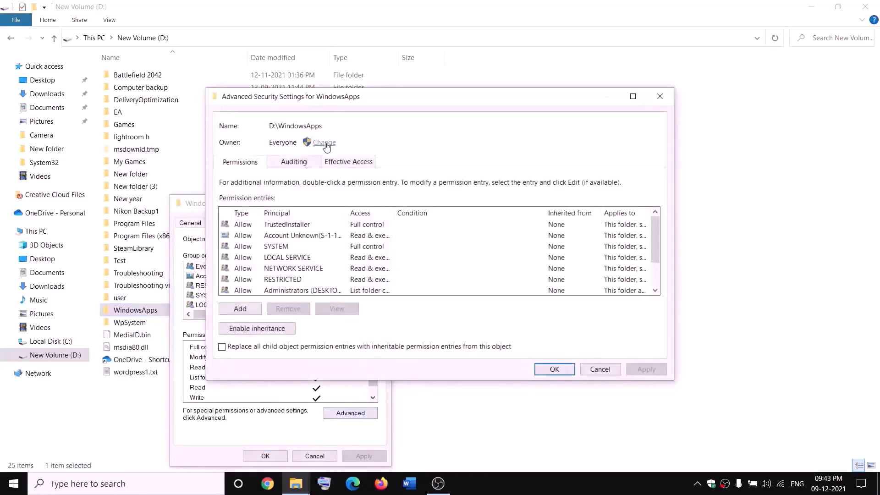
Change the owner of the WindowsApps folder to Everyone, checking the entered name.
left_click(325, 144)
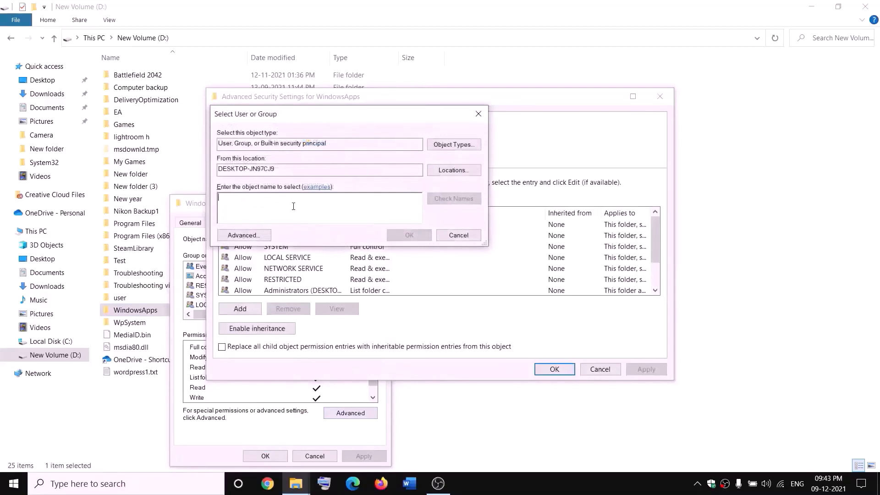
type("everyone")
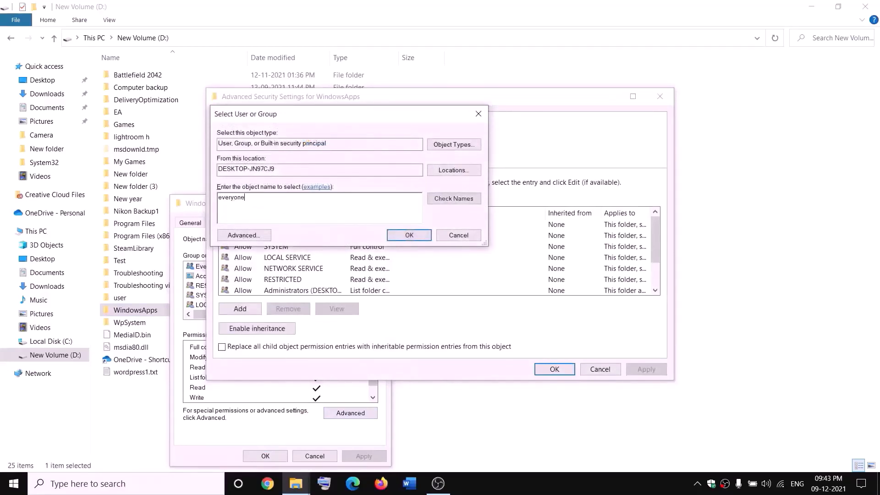
left_click(463, 201)
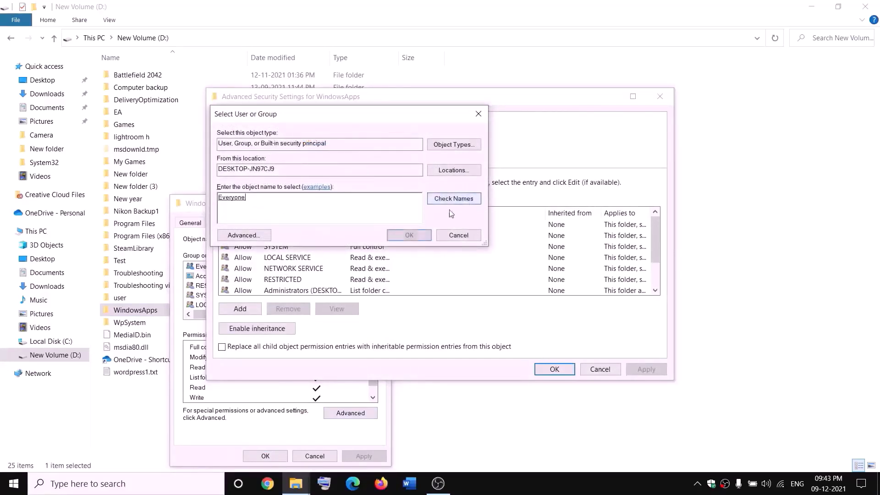
left_click(409, 235)
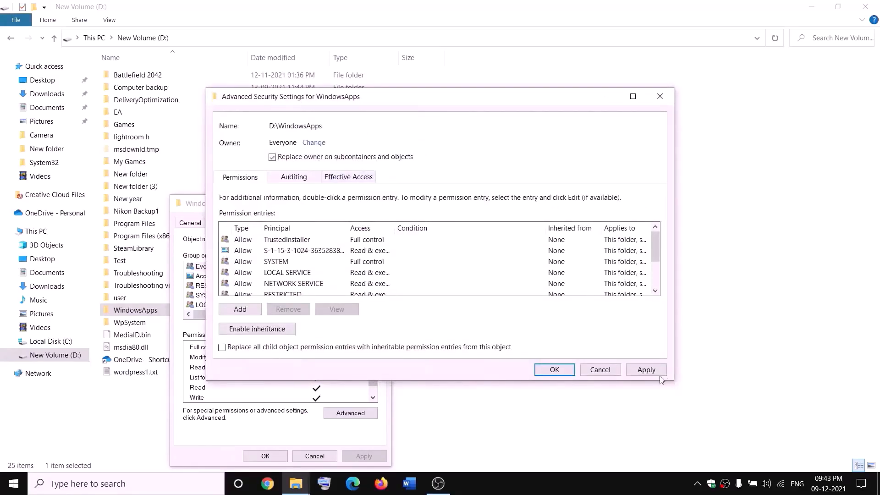
Apply the WindowsApps owner change with owner replacement on subcontainers and objects enabled, and close the folder's properties.
left_click(647, 370)
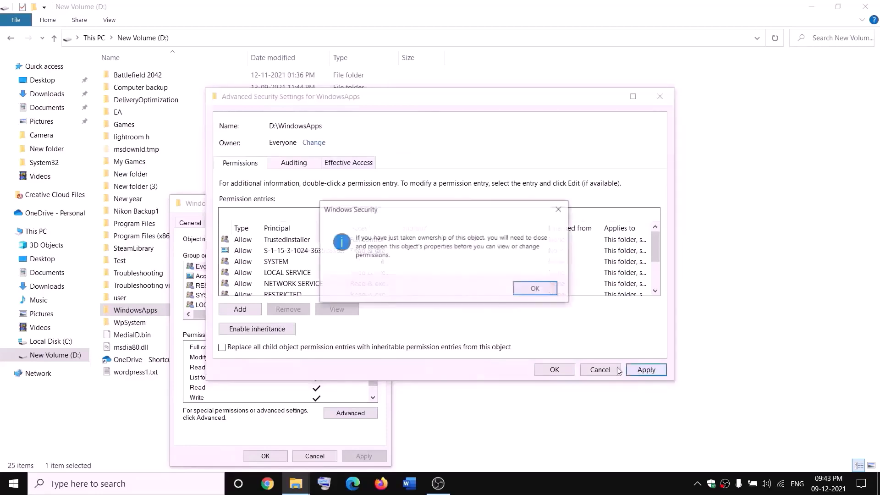
left_click(535, 289)
left_click(555, 370)
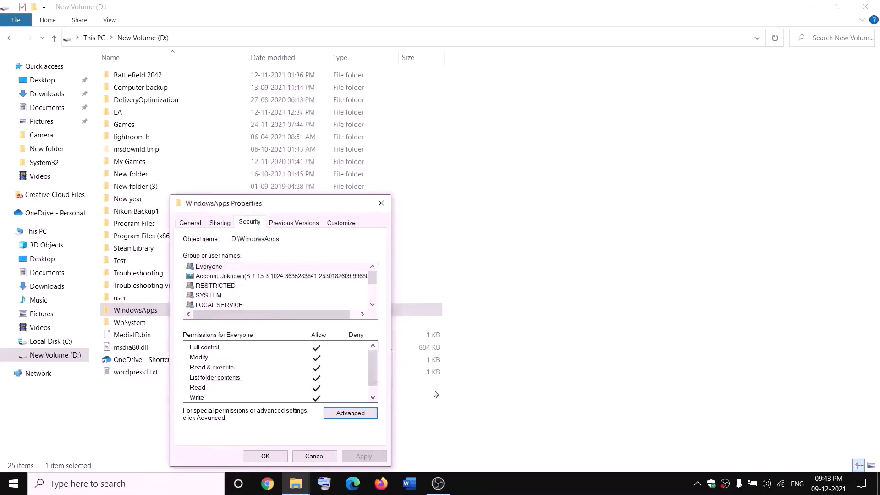
left_click(266, 457)
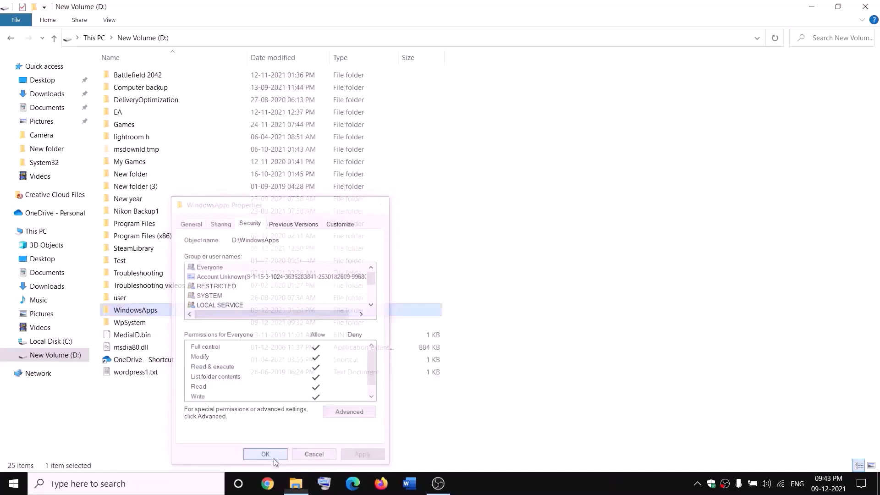
Reopen the WindowsApps folder's advanced security settings and start adding a new permission entry.
right_click(168, 315)
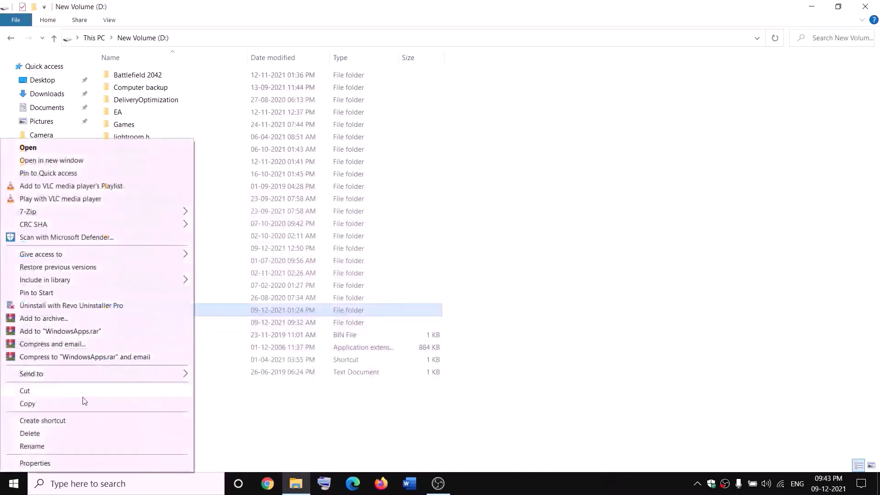
left_click(34, 463)
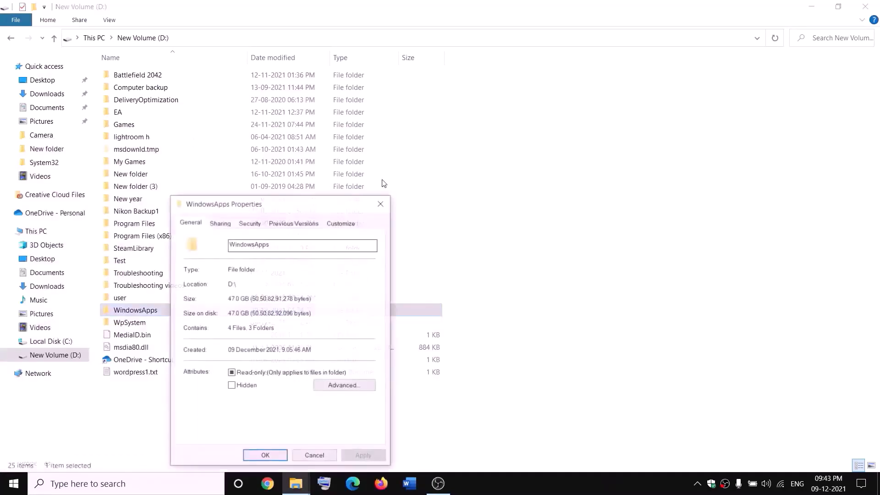
left_click(257, 225)
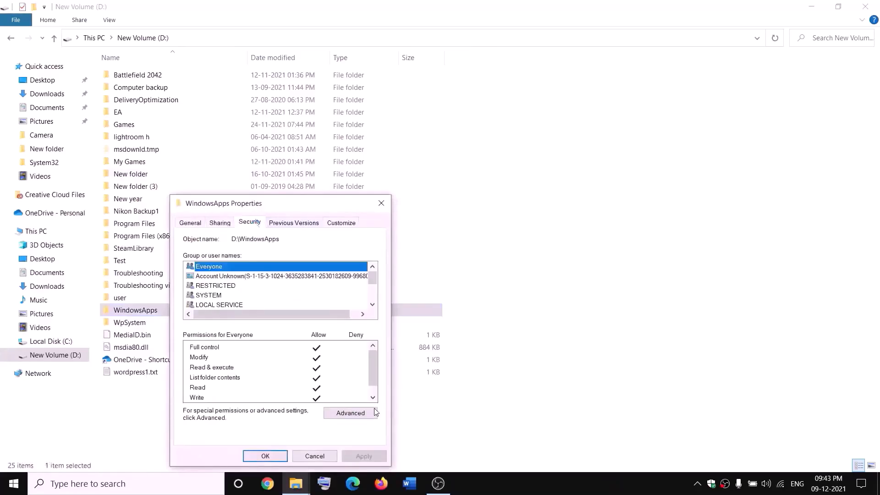
left_click(374, 412)
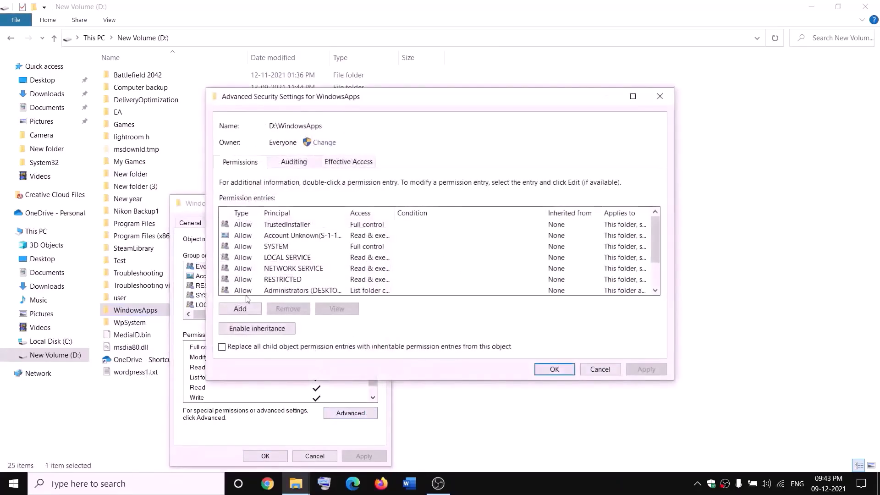
left_click(241, 310)
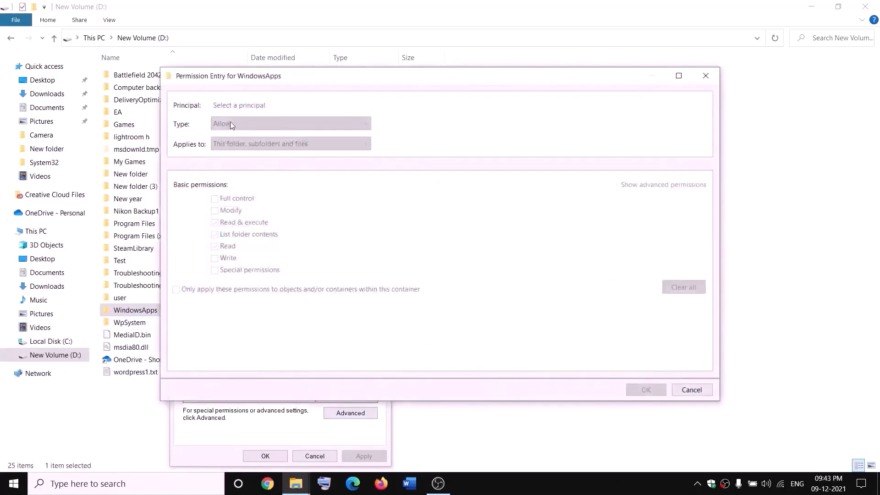
Set Everyone as the principal of the WindowsApps permission entry, grant full control and accept the entry.
left_click(235, 106)
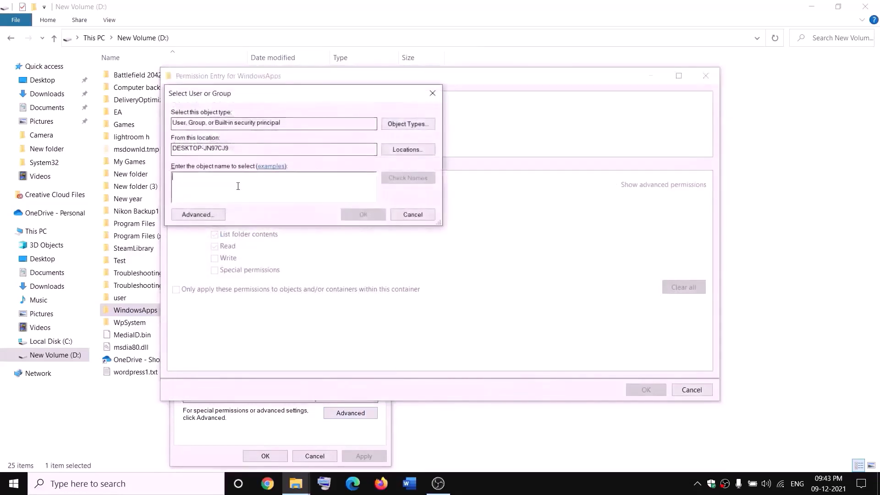
type("everyone")
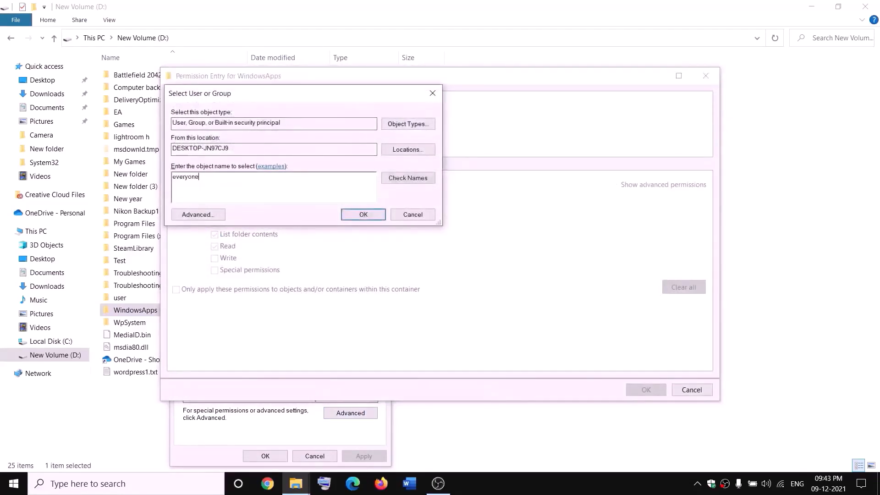
left_click(415, 178)
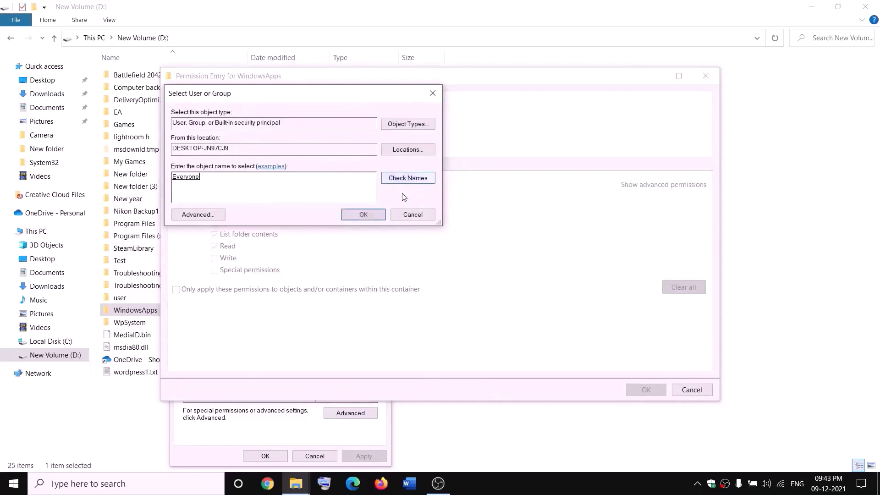
left_click(364, 215)
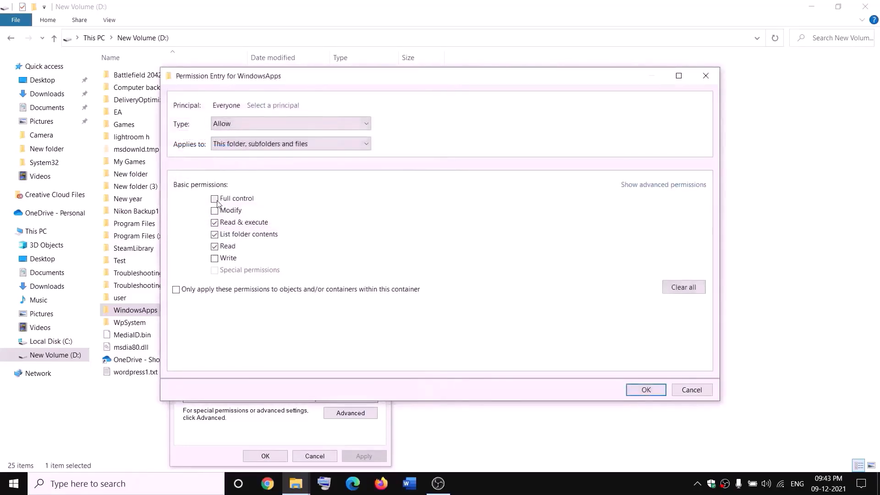
left_click(657, 388)
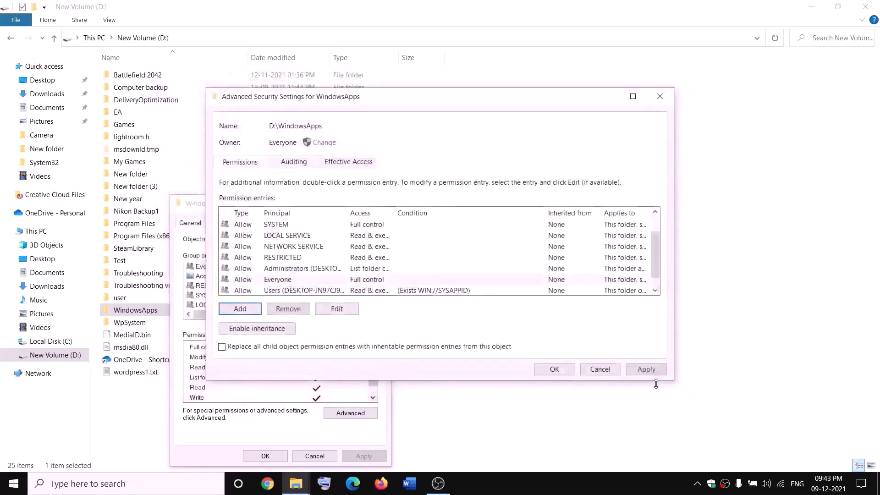
Apply the new WindowsApps permission entry and close the folder's advanced security settings and properties.
left_click(645, 370)
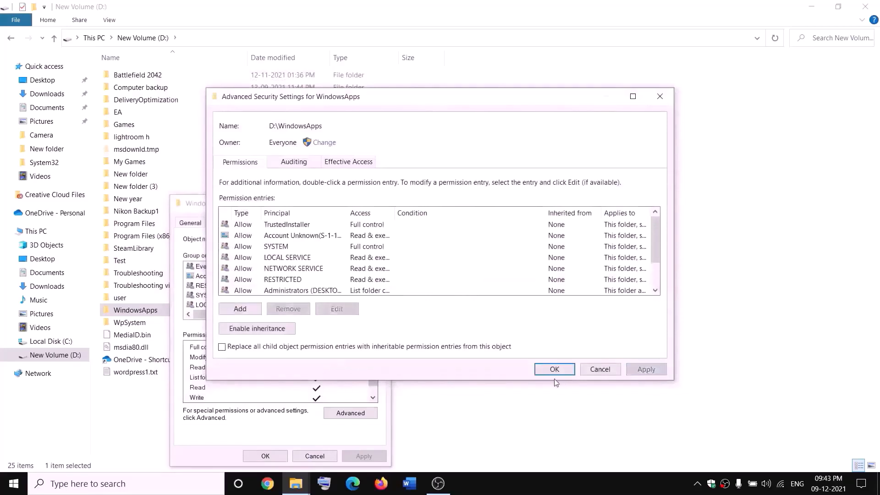
left_click(553, 370)
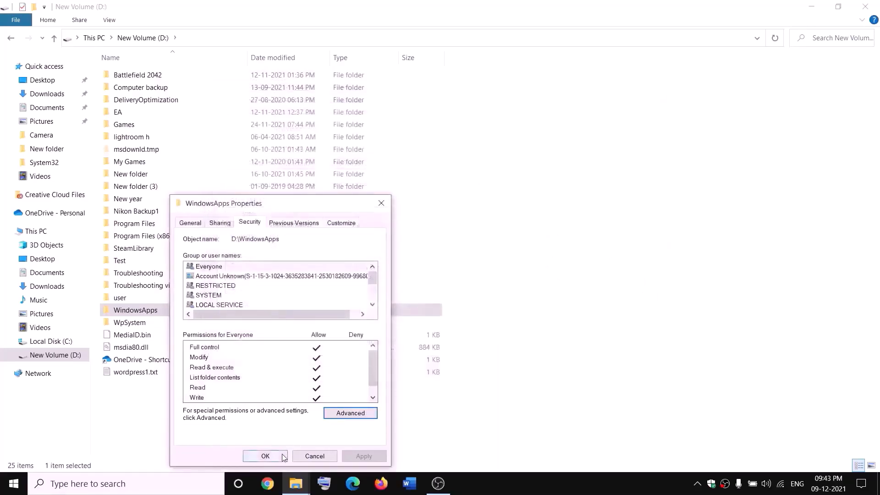
left_click(264, 456)
Rename the WindowsApps folder on the D: drive as WindowsApps.old.
right_click(167, 315)
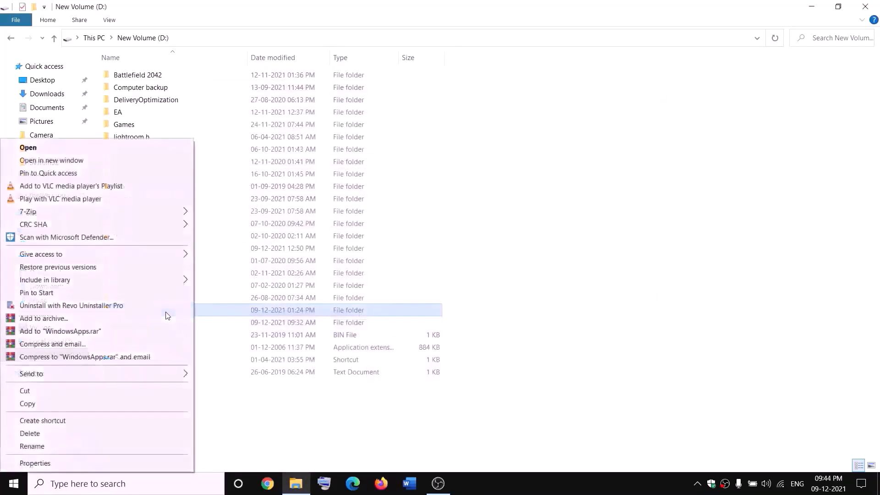
left_click(27, 448)
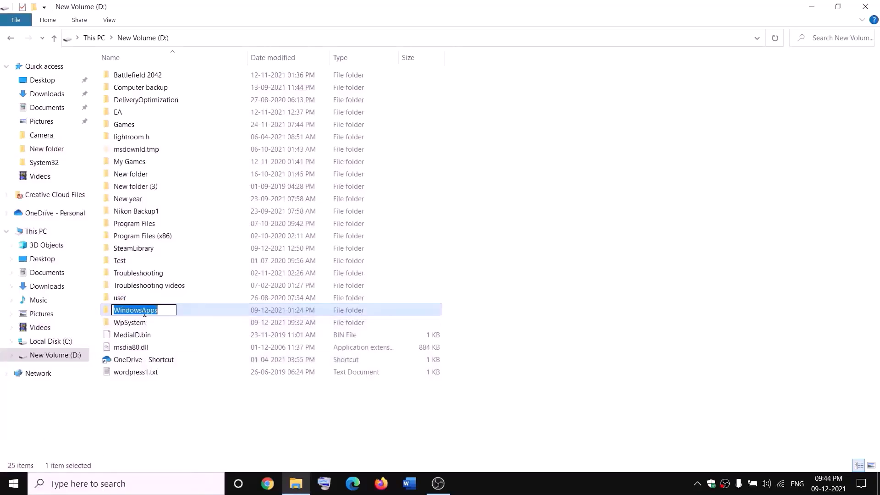
left_click(165, 308)
type(".")
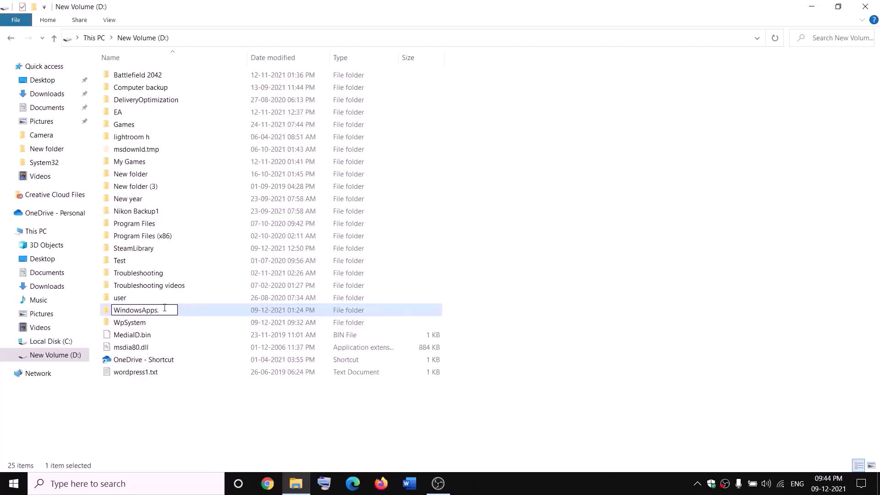
type("old")
left_click(200, 400)
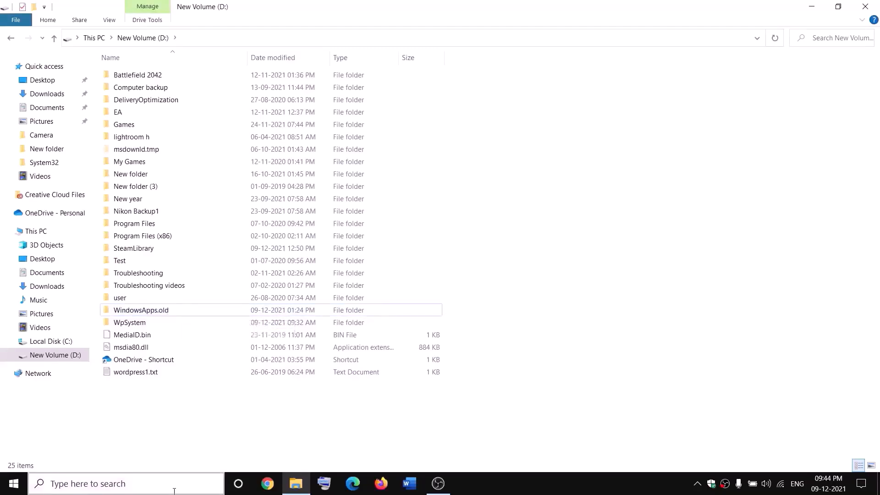
End the Gaming Services background process in Task Manager, and close Task Manager.
right_click(13, 483)
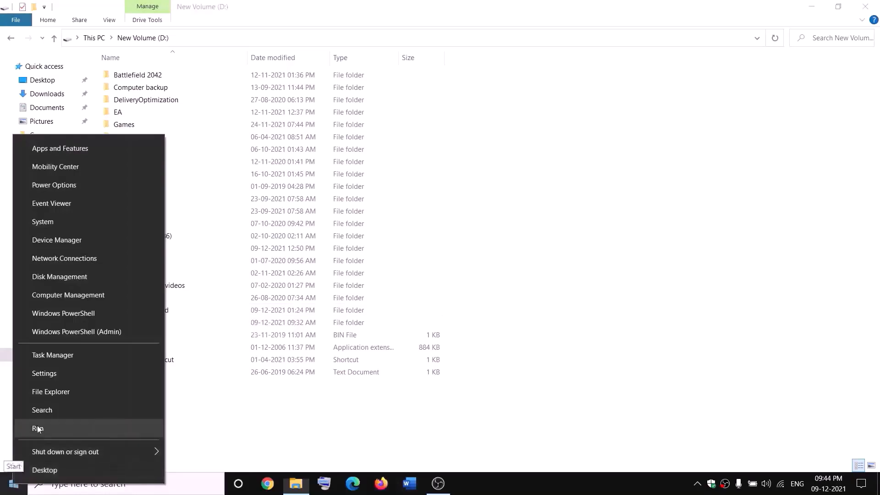
left_click(48, 359)
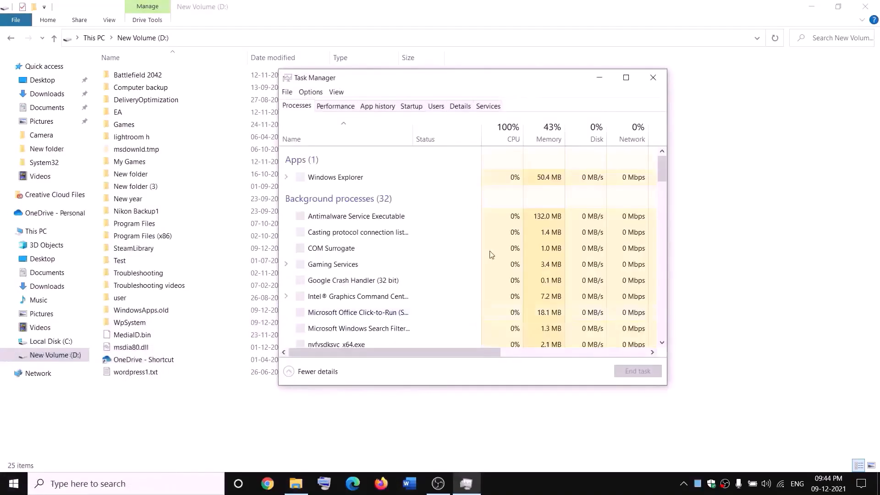
scroll(399, 257, "down", 2)
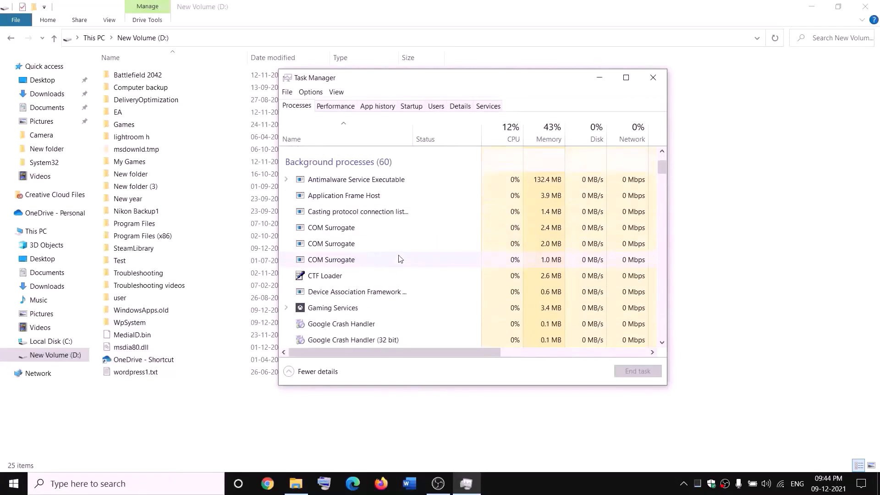
left_click(320, 311)
right_click(320, 311)
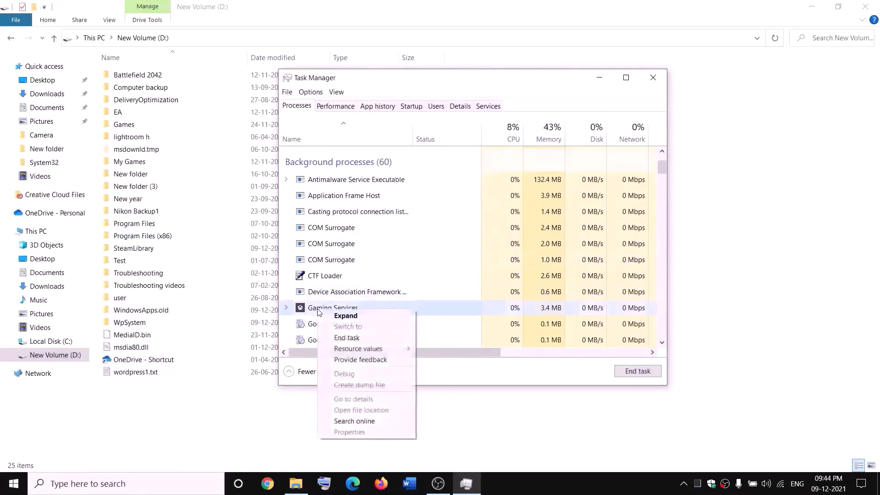
left_click(353, 342)
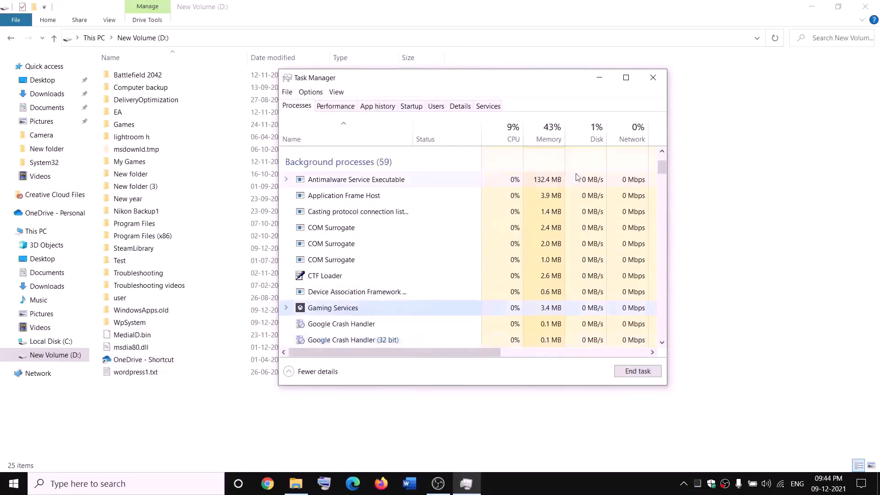
left_click(661, 78)
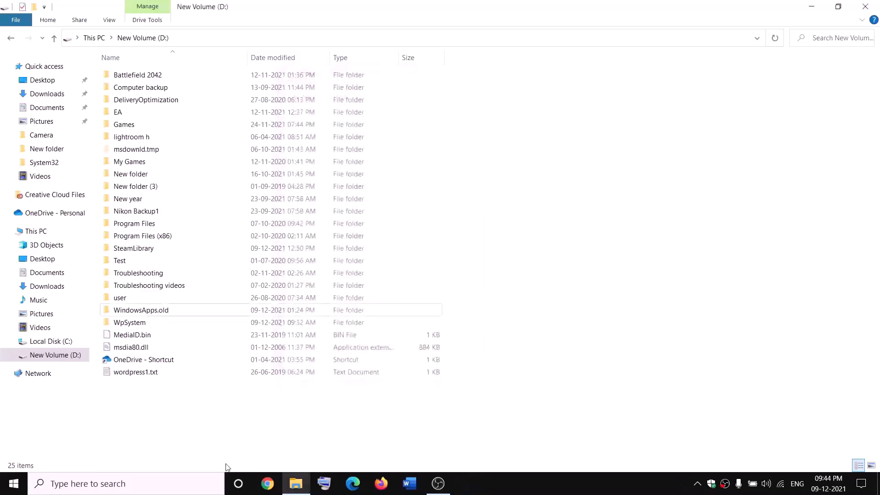
Open the Windows Services console and bring the Gaming Services entries into view.
left_click(195, 483)
type("servi")
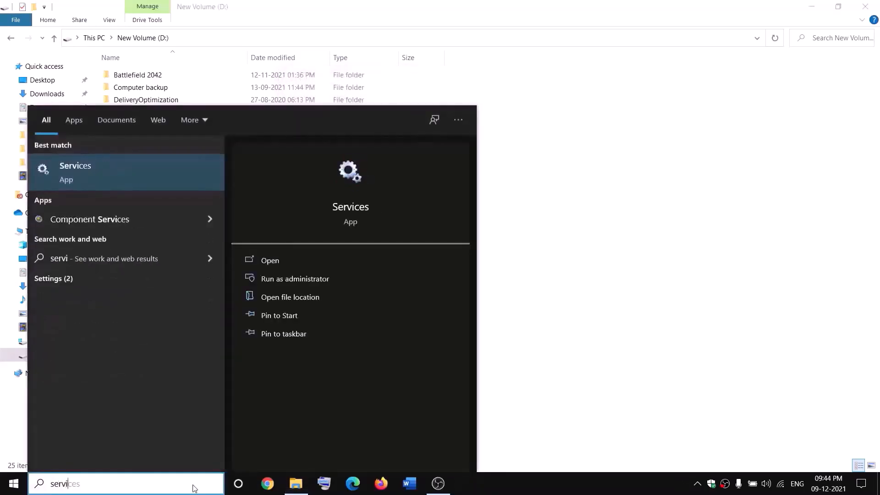
key("Return")
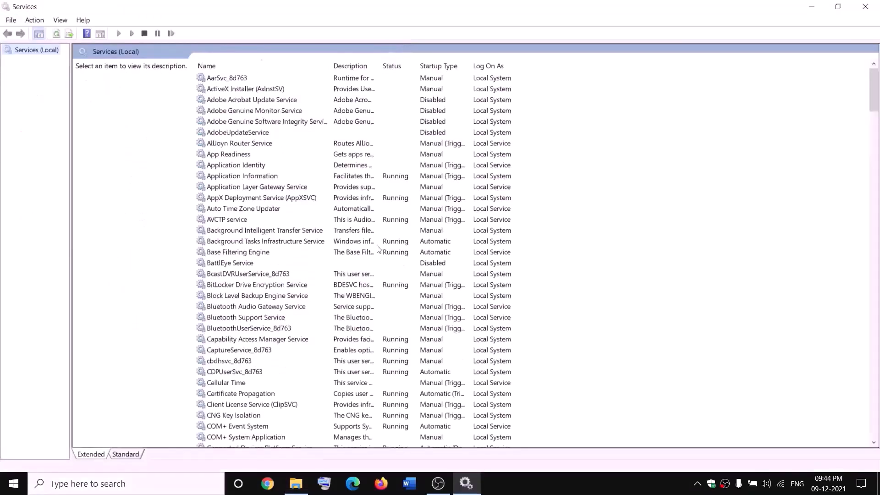
left_click(379, 242)
key("g")
left_click(387, 122)
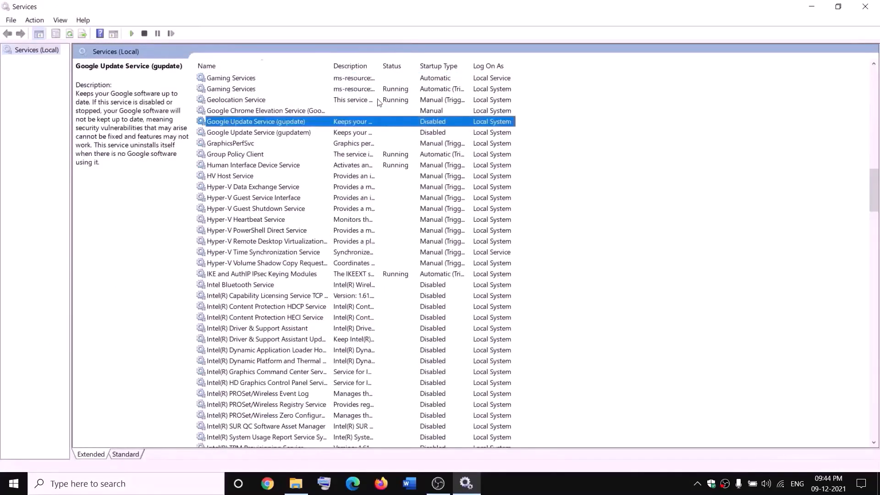
Start the Gaming Services entry that logs on as Local Service.
left_click(367, 79)
right_click(365, 78)
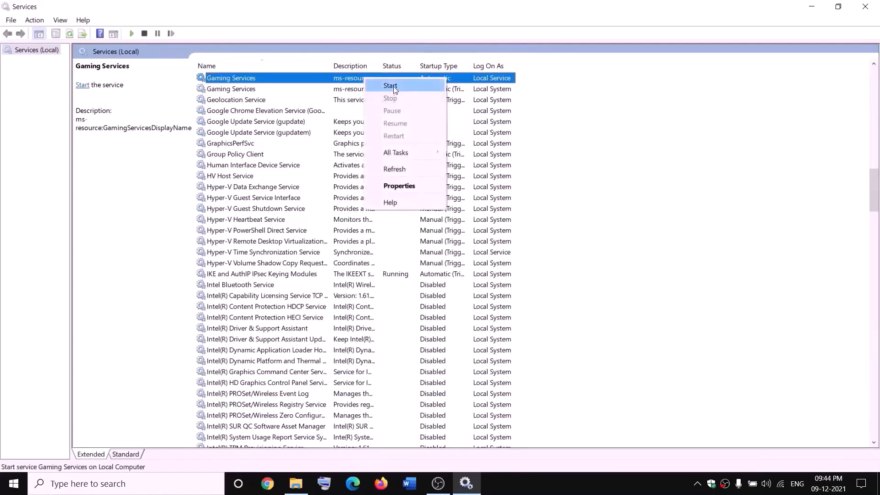
left_click(394, 86)
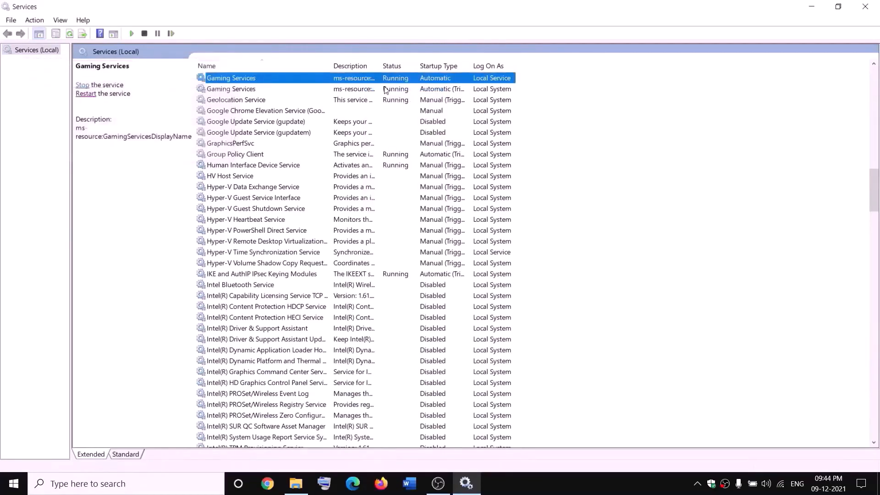
Stop both Gaming Services entries, the Local Service one and the Local System one.
right_click(360, 80)
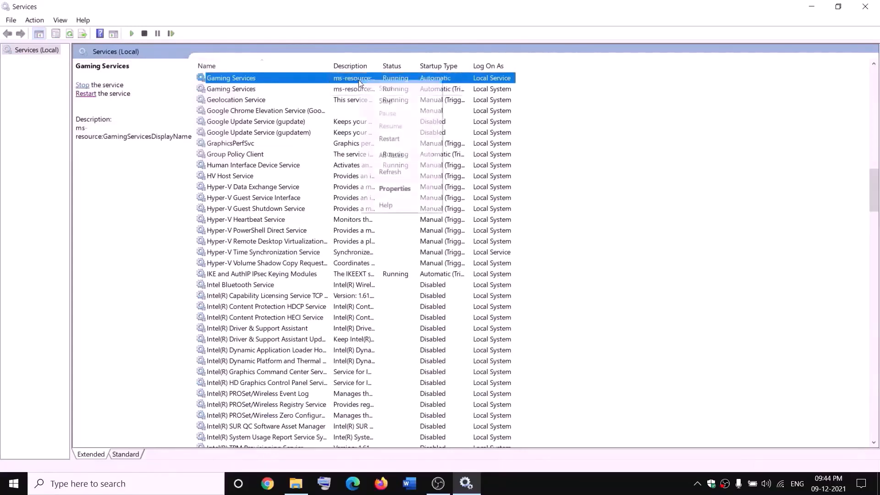
left_click(386, 100)
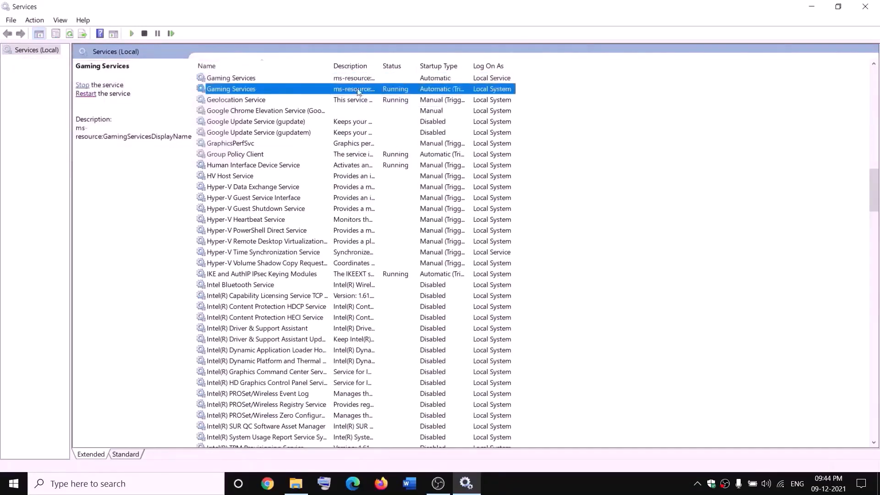
right_click(369, 92)
left_click(400, 110)
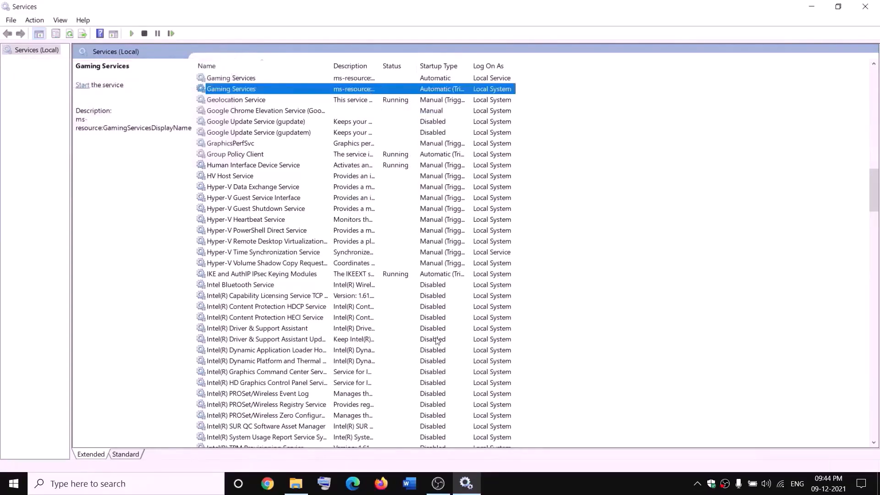
Check the WindowsApps.old folder in File Explorer, and start both Gaming Services entries again in Services.
left_click(301, 490)
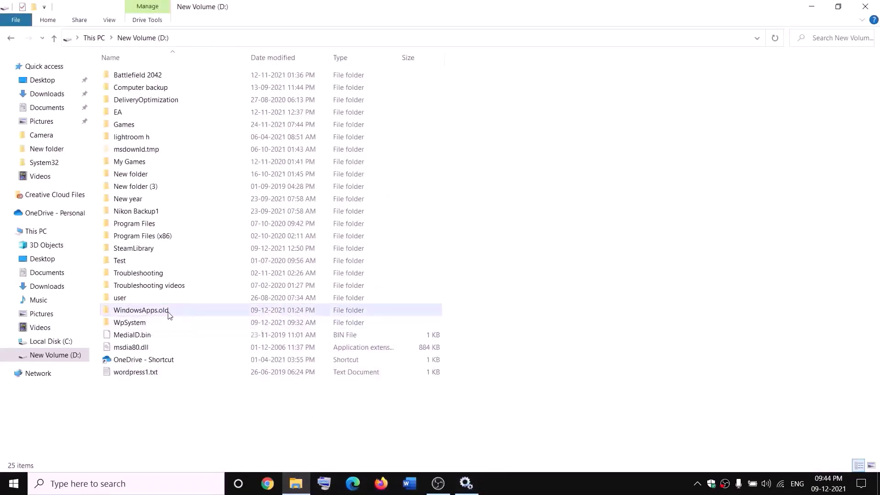
key("alt+Tab")
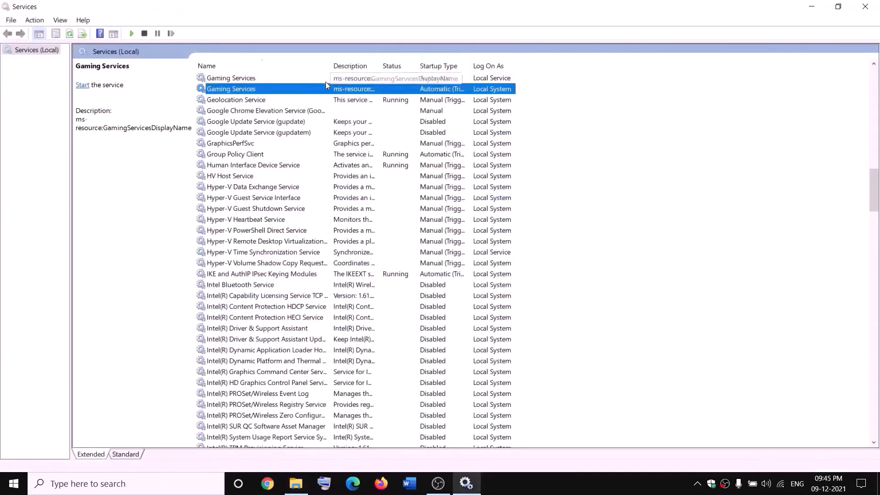
left_click(325, 79)
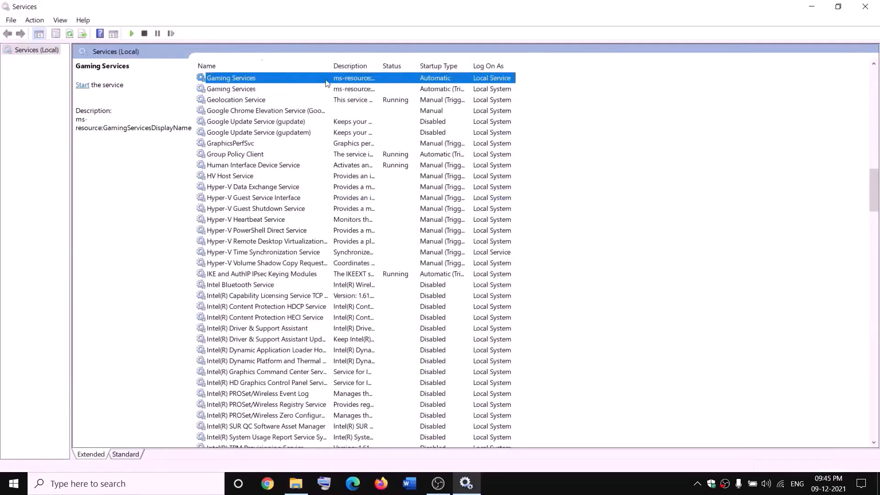
right_click(325, 78)
left_click(349, 89)
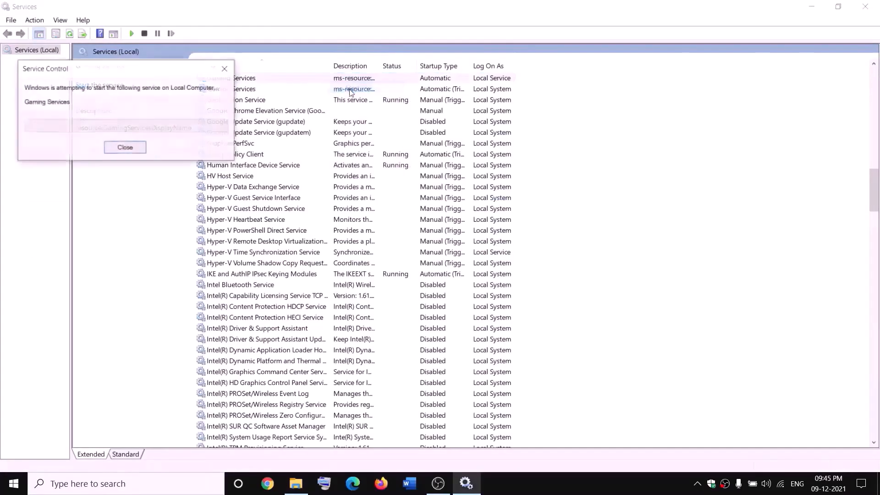
left_click(352, 89)
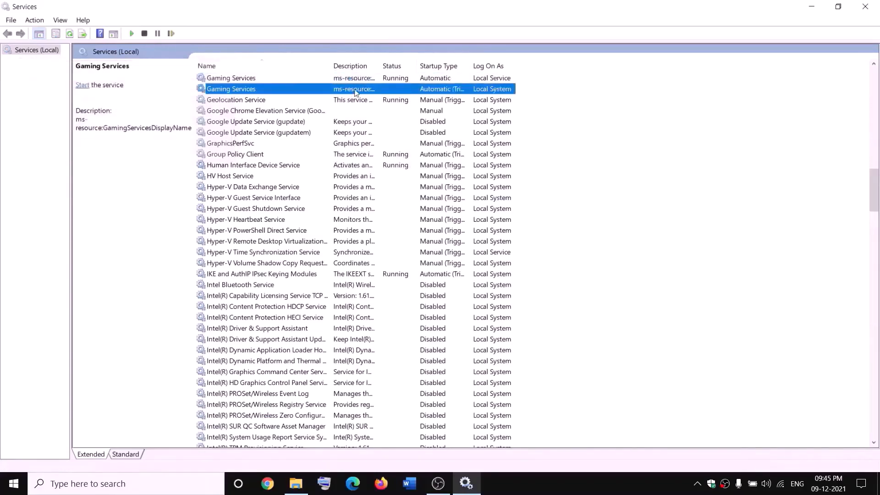
right_click(355, 90)
left_click(376, 98)
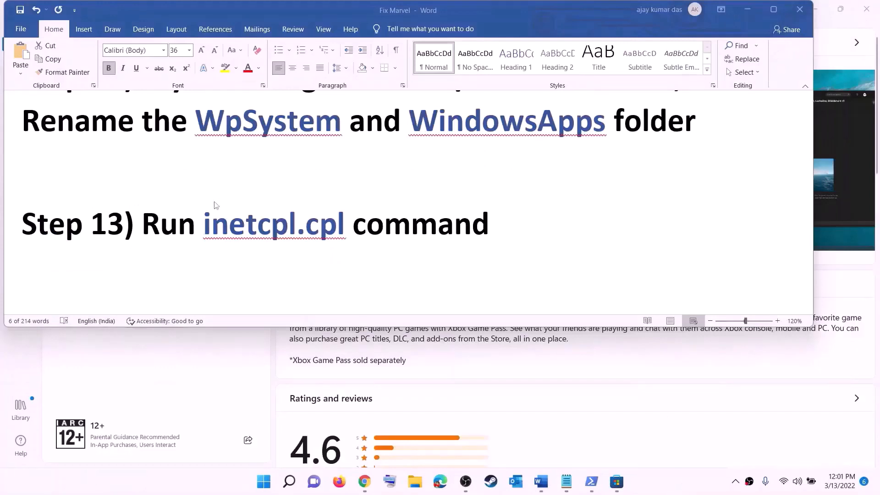
Copy inetcpl.cpl from Step 13 of the Word document and open that control panel item through Windows search.
left_click_drag(229, 220, 327, 217)
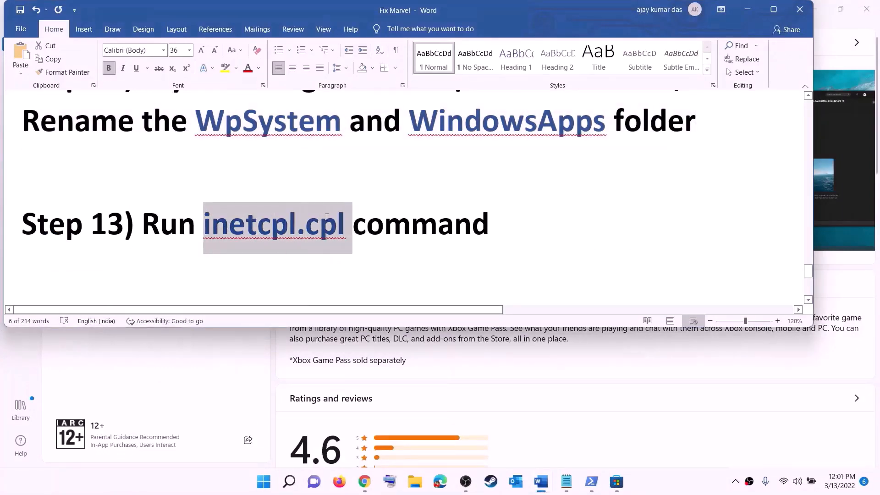
key("ctrl+c")
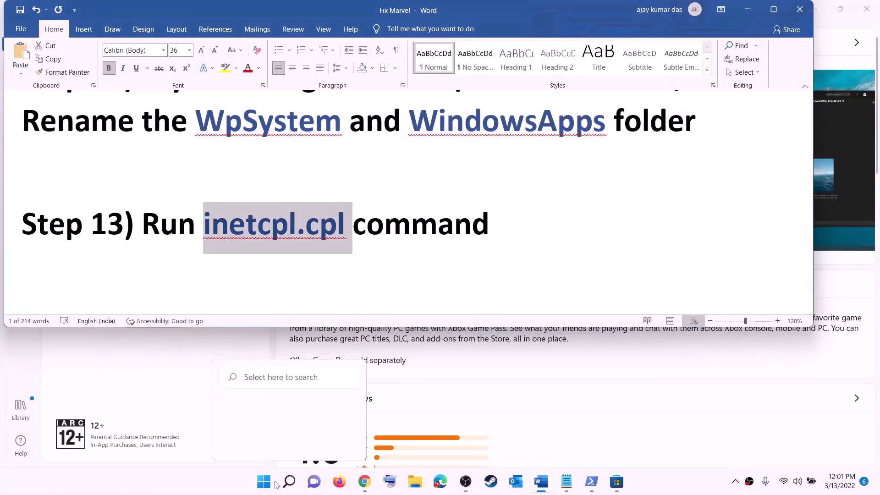
left_click(274, 482)
key("ctrl+v")
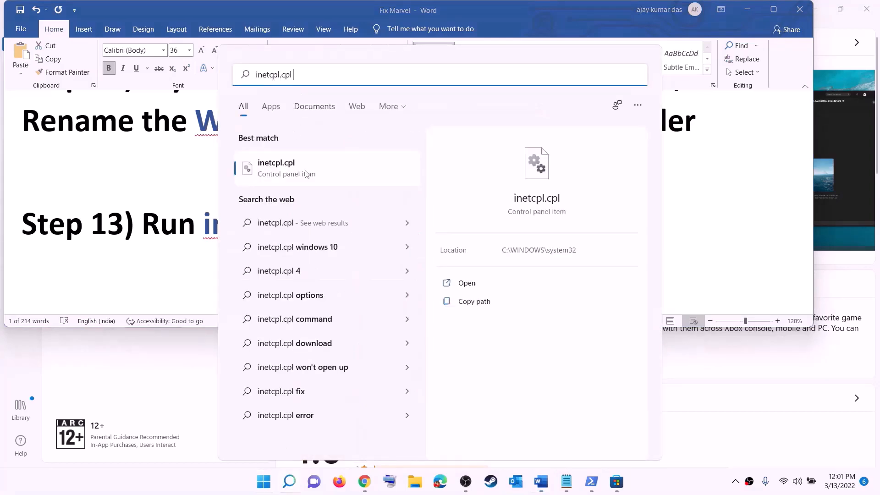
left_click(306, 177)
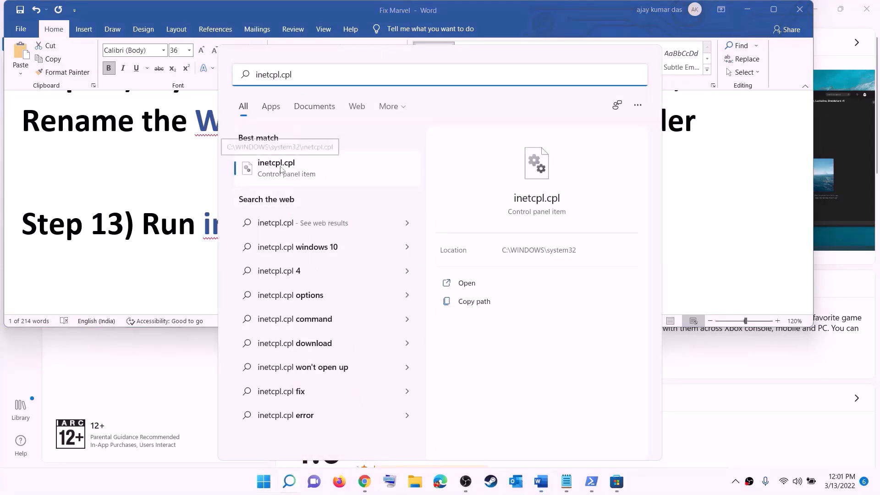
Review the Use TLS options in the advanced settings of Internet Properties and accept the dialog.
left_click_drag(159, 49, 565, 89)
left_click(639, 105)
scroll(557, 217, "down", 15)
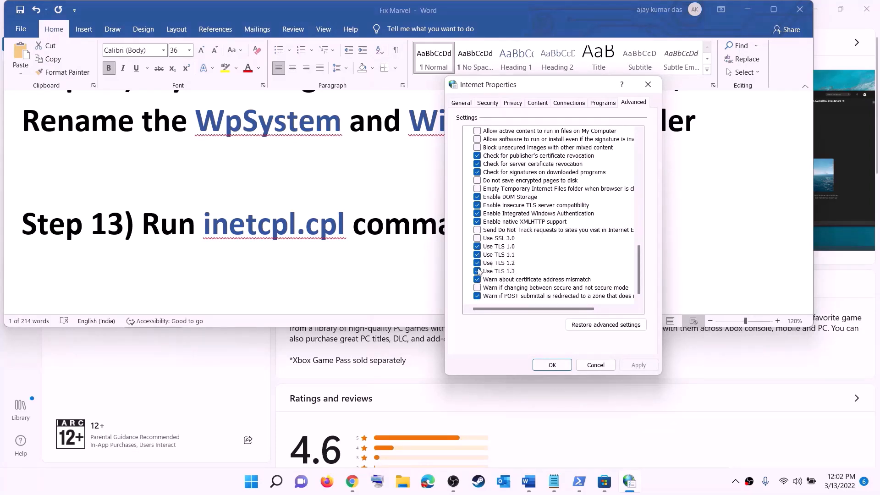
left_click(553, 365)
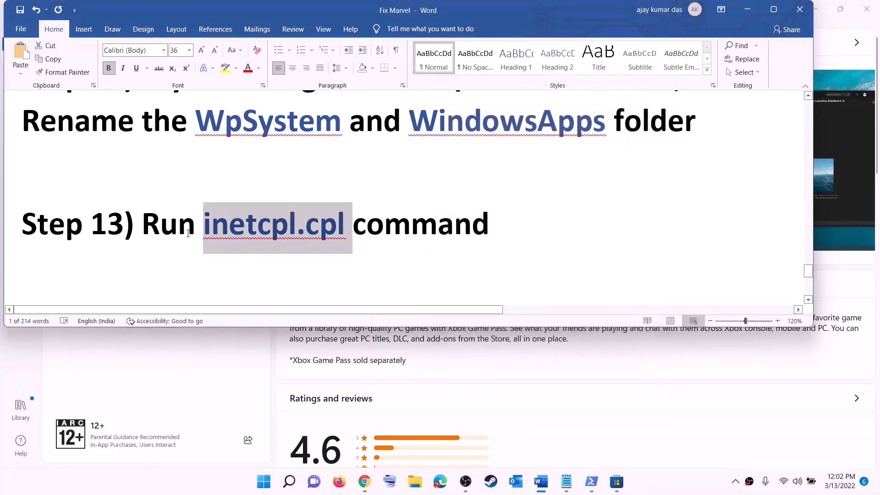
Read Step 14 on updating Windows with the media creation tool and highlight the Windows 10 download link.
scroll(188, 234, "down", 5)
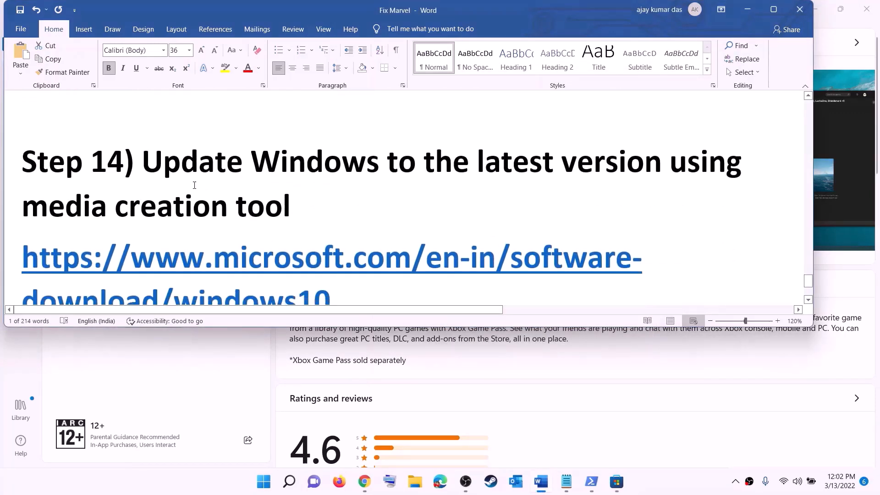
left_click_drag(152, 166, 295, 205)
scroll(298, 205, "down", 3)
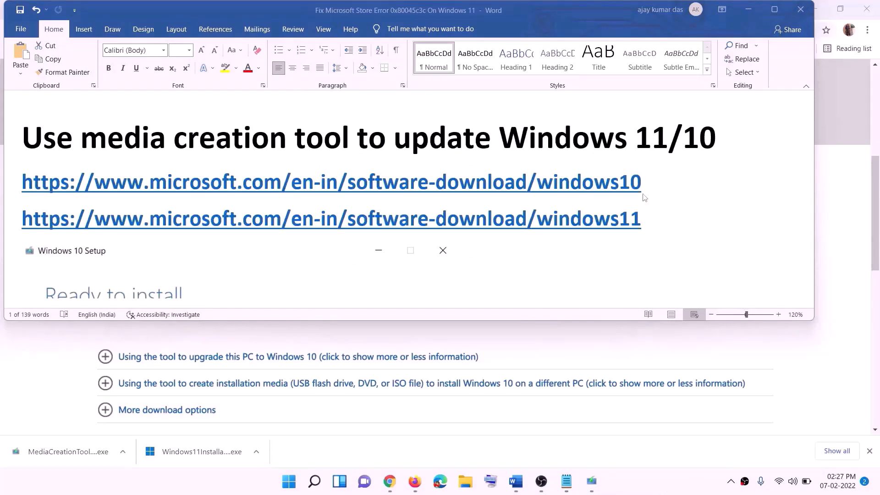
left_click(647, 189)
left_click_drag(652, 179, 241, 178)
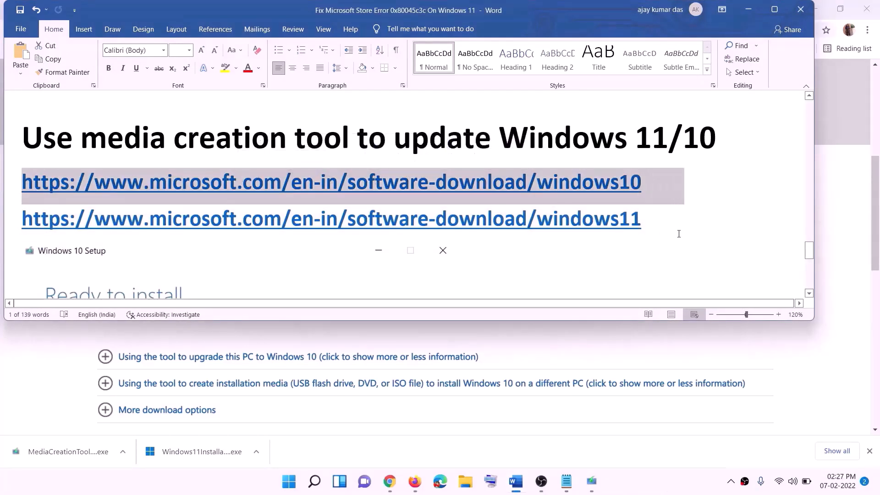
Highlight the Windows 11 download link in the document and review the media creation tool section of the Windows 10 download page in Chrome.
left_click_drag(654, 220, 136, 219)
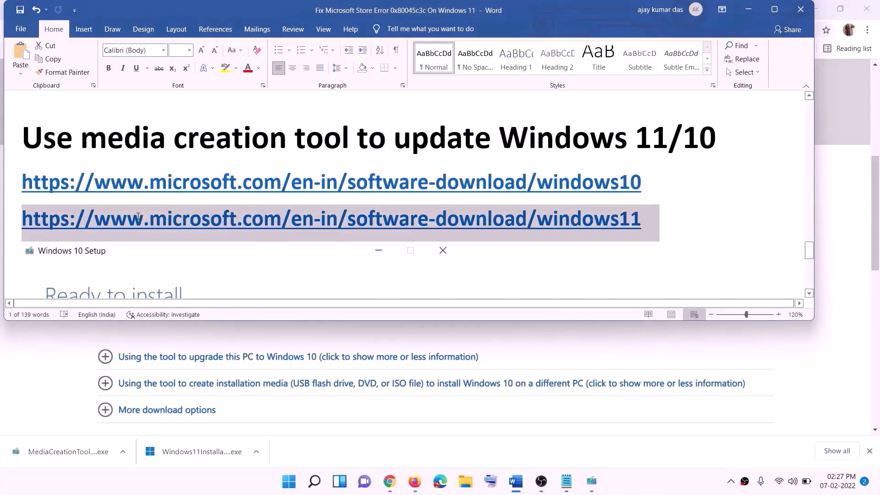
left_click(749, 9)
scroll(373, 235, "up", 6)
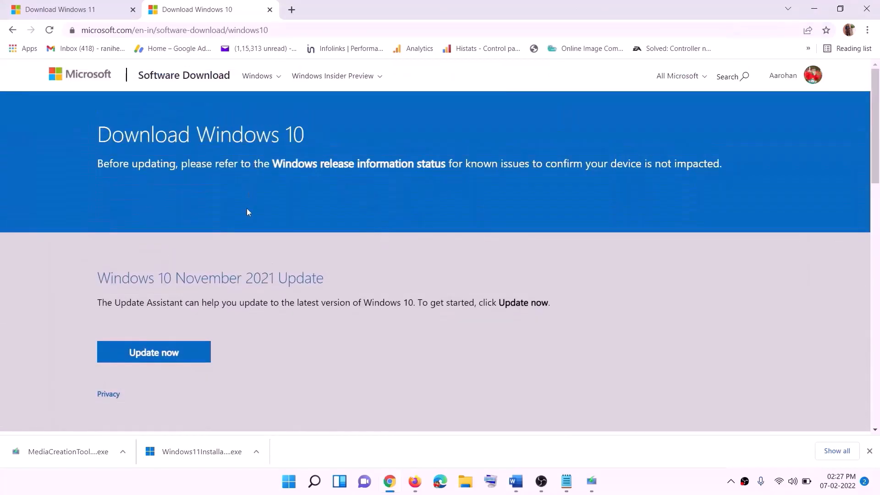
scroll(297, 258, "down", 5)
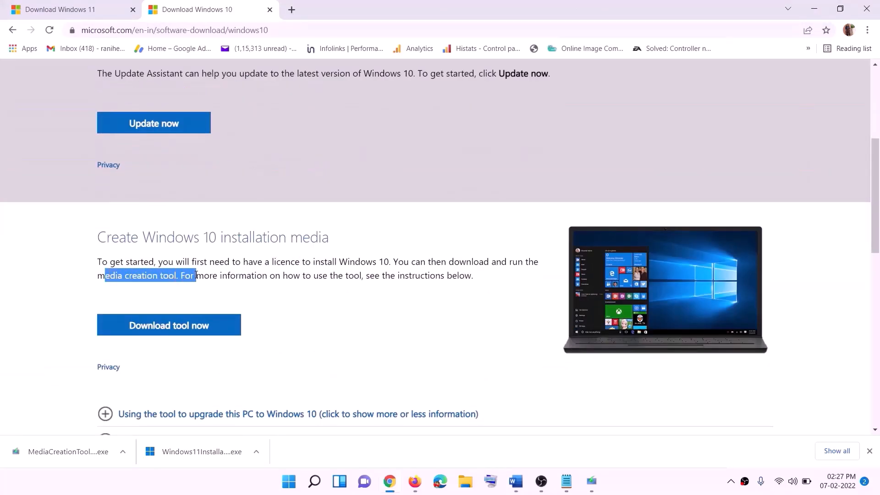
left_click_drag(104, 275, 197, 275)
scroll(295, 254, "down", 2)
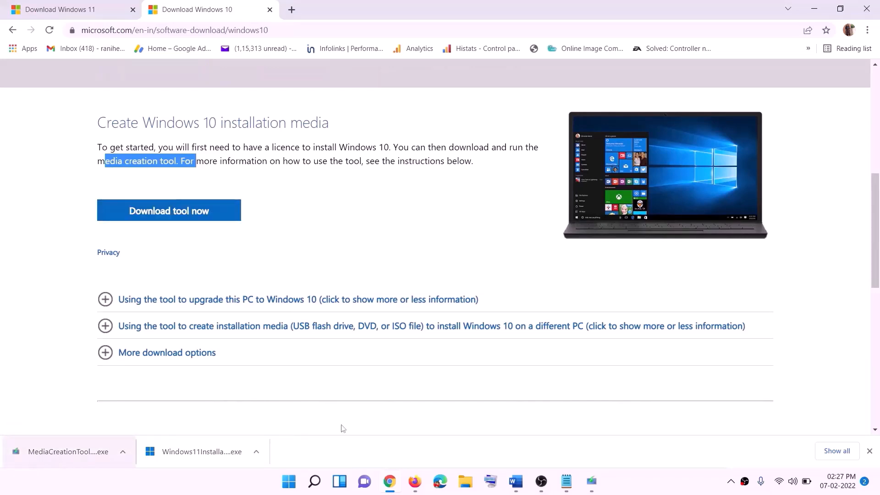
Accept the license terms in Windows 10 Setup and start the download with Upgrade this PC now selected.
left_click(598, 487)
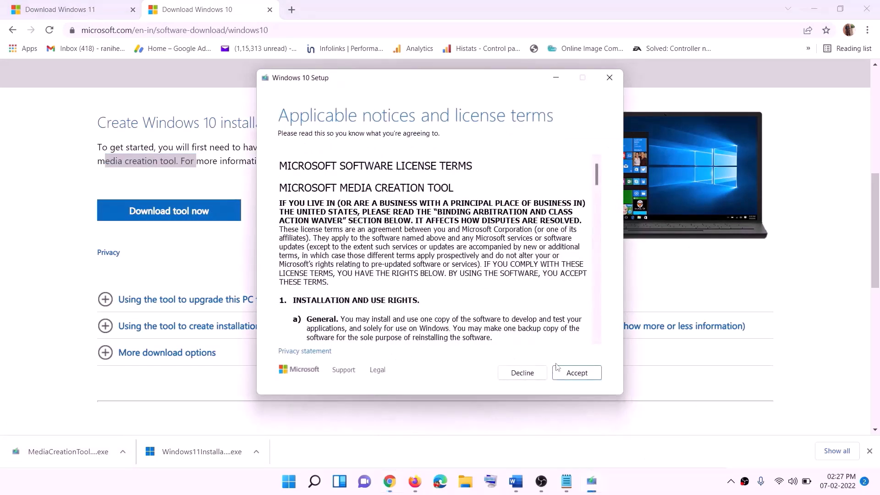
left_click(573, 374)
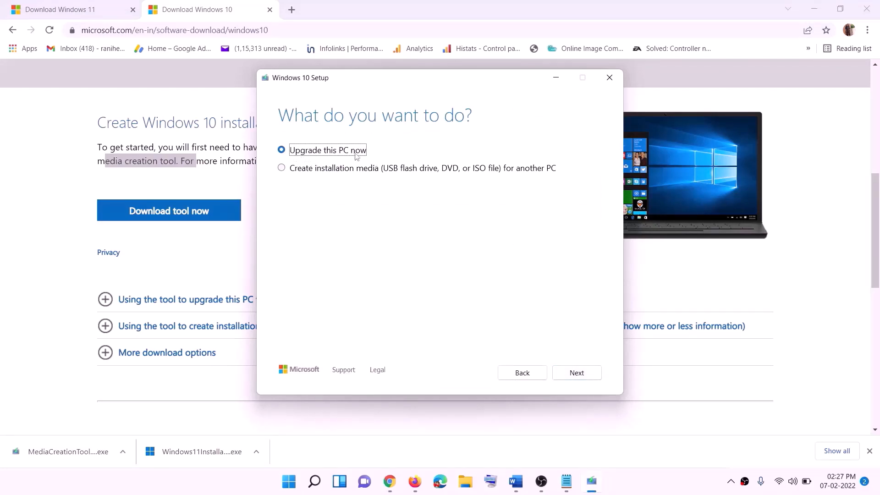
left_click(576, 373)
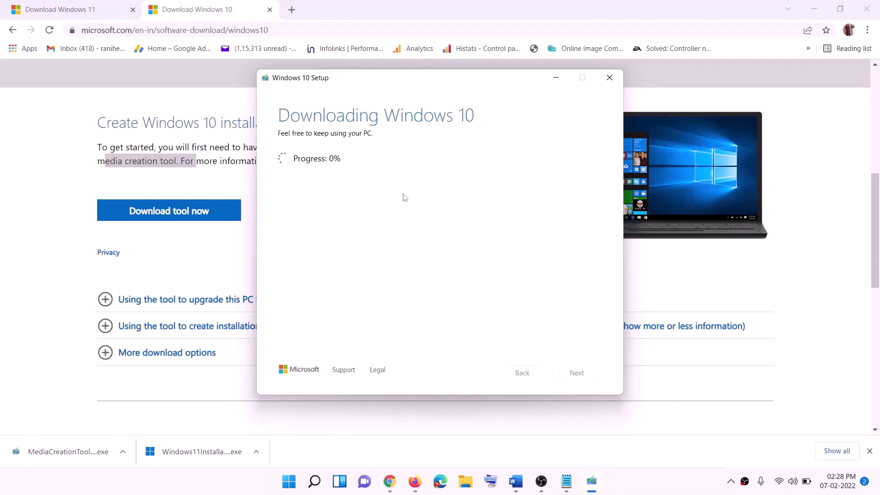
left_click(652, 492)
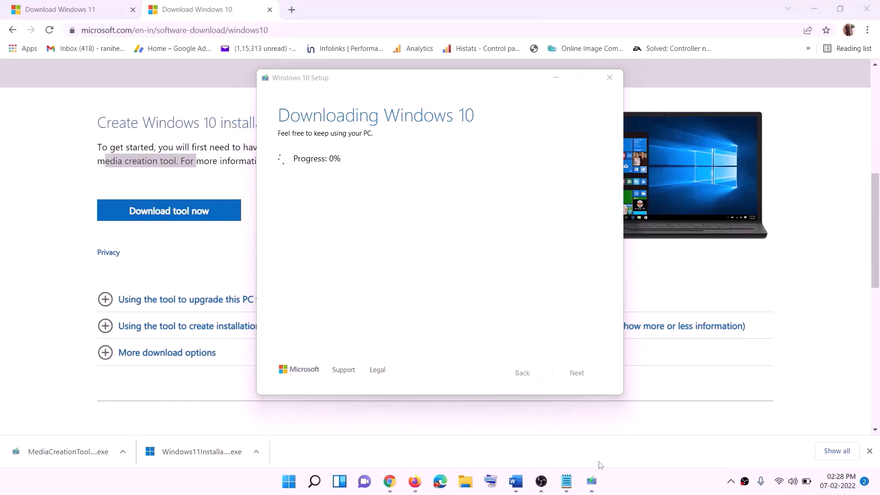
Switch to the Word document, maximize it and read the Windows 10 Ready to install screenshot, including the Keep personal files and apps choice.
left_click(516, 481)
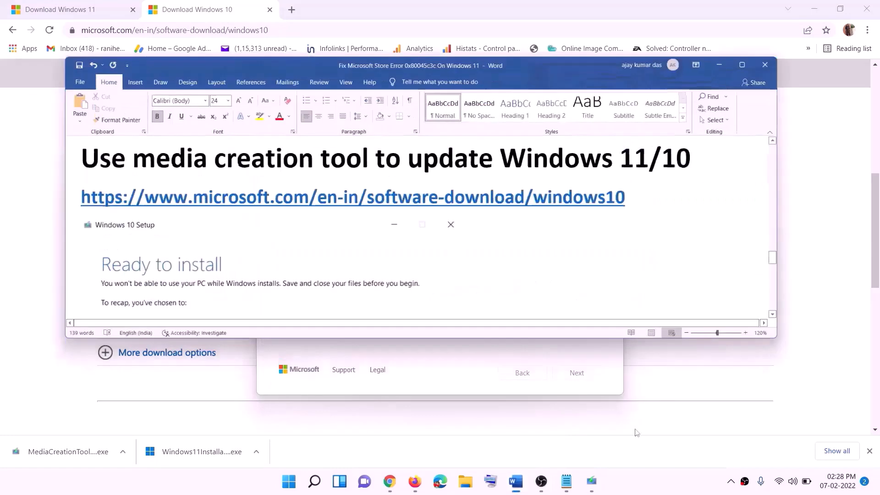
scroll(95, 223, "down", 1)
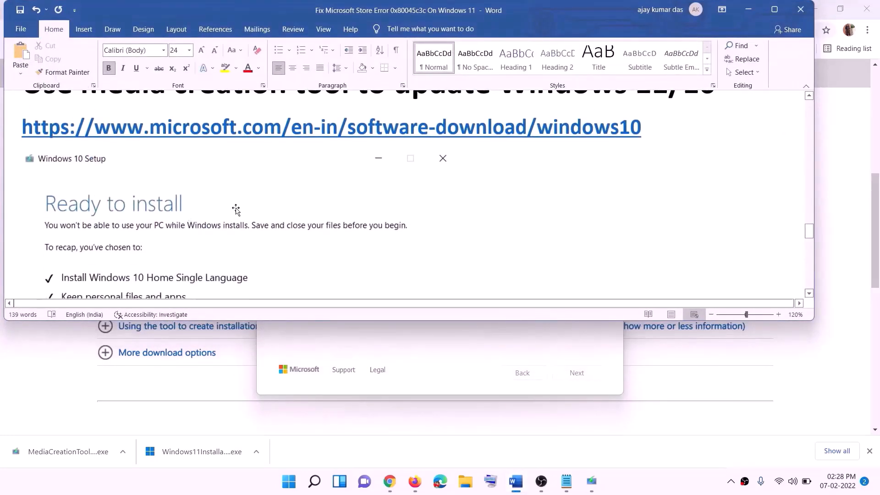
left_click(774, 10)
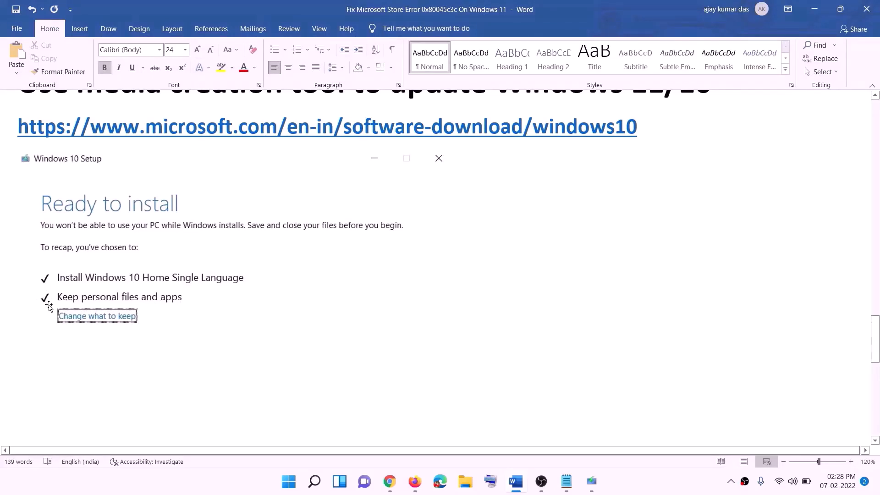
scroll(431, 316, "down", 3)
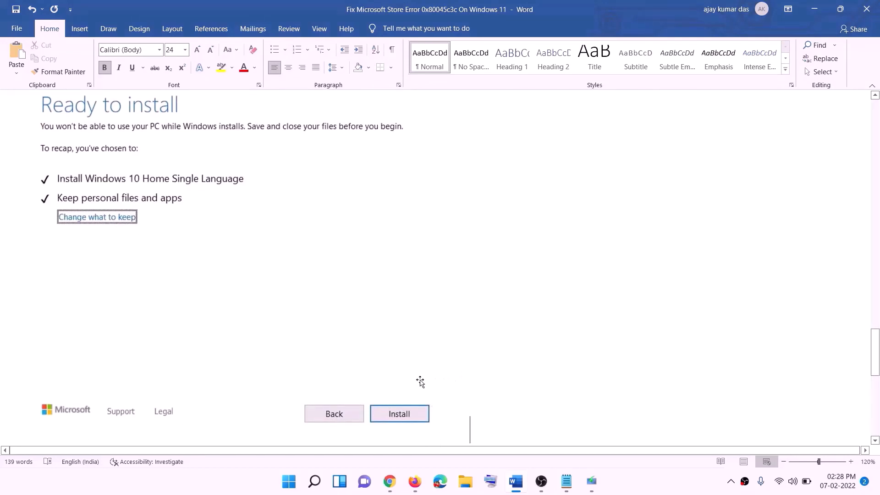
scroll(361, 285, "up", 1)
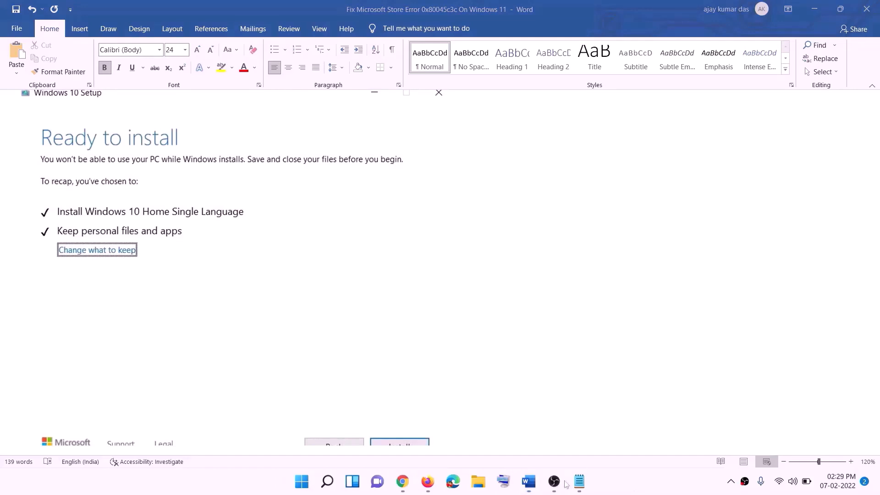
On the Windows 11 download page in Chrome, download and launch the media creation tool from the Create Windows 11 Installation Media section.
left_click(403, 482)
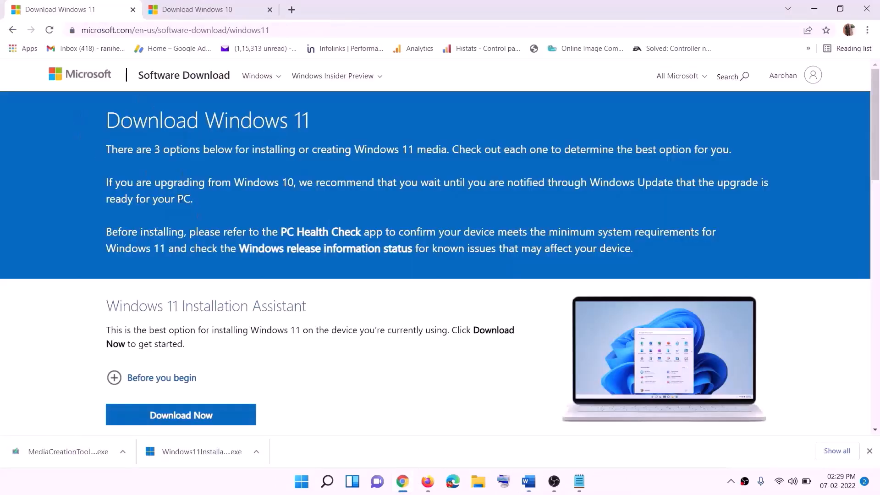
scroll(122, 375, "down", 5)
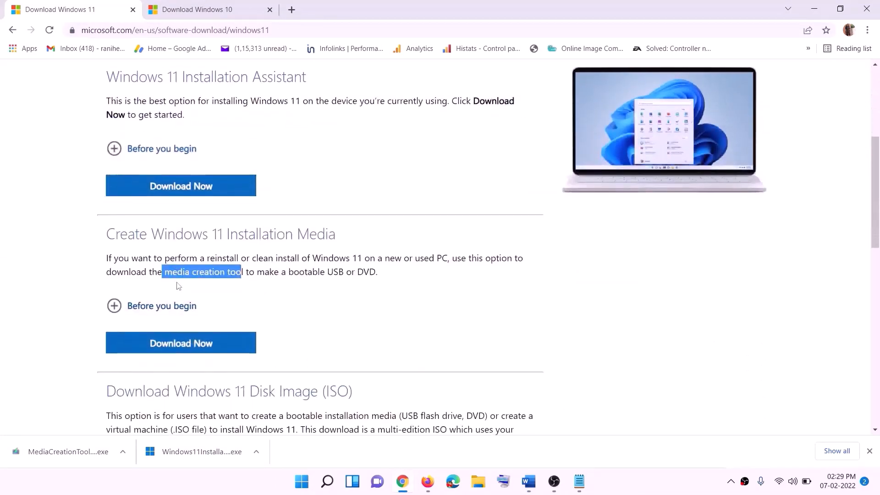
left_click_drag(165, 272, 254, 273)
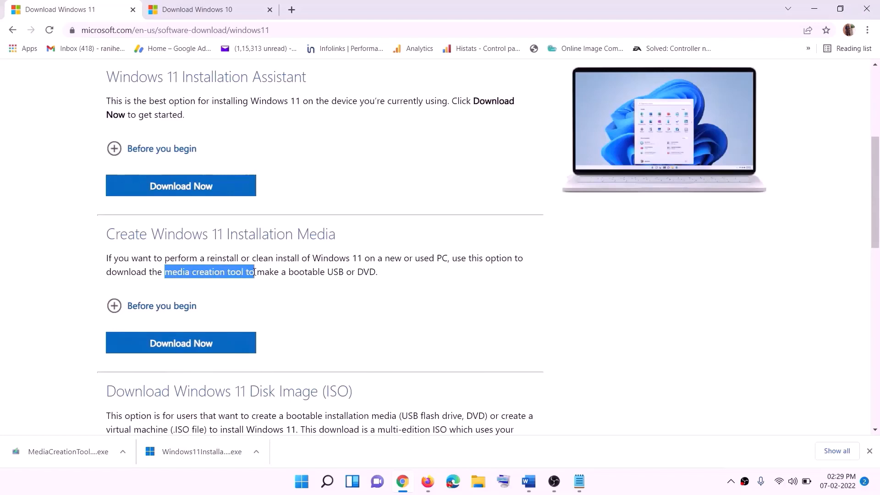
left_click(175, 351)
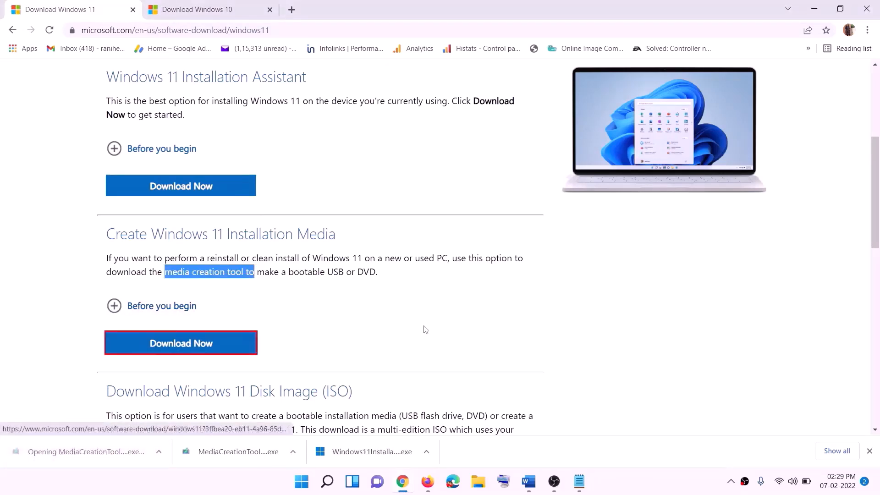
left_click(381, 333)
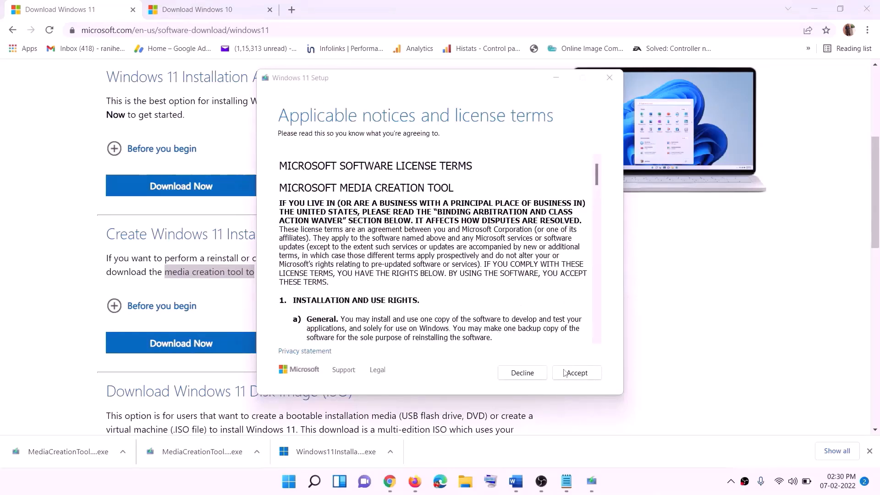
Accept the license terms and recommended options in Windows 11 Setup, and save an ISO file named Windows to the Desktop.
left_click(565, 373)
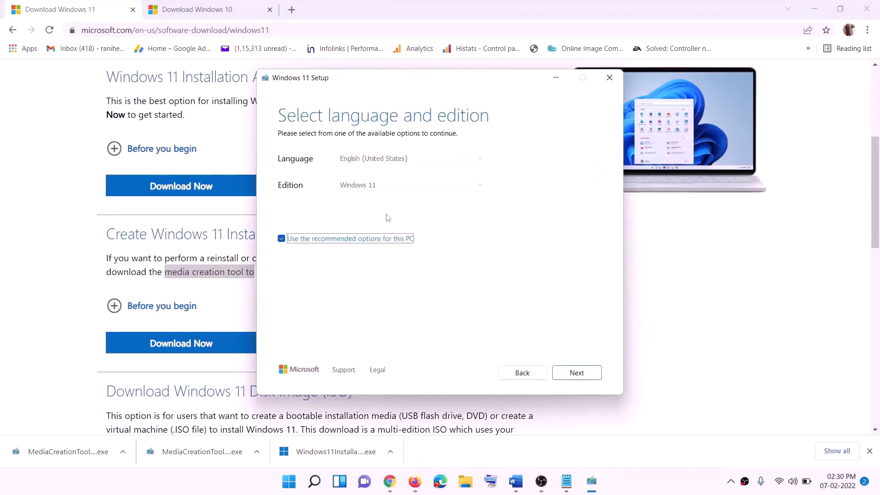
left_click(571, 371)
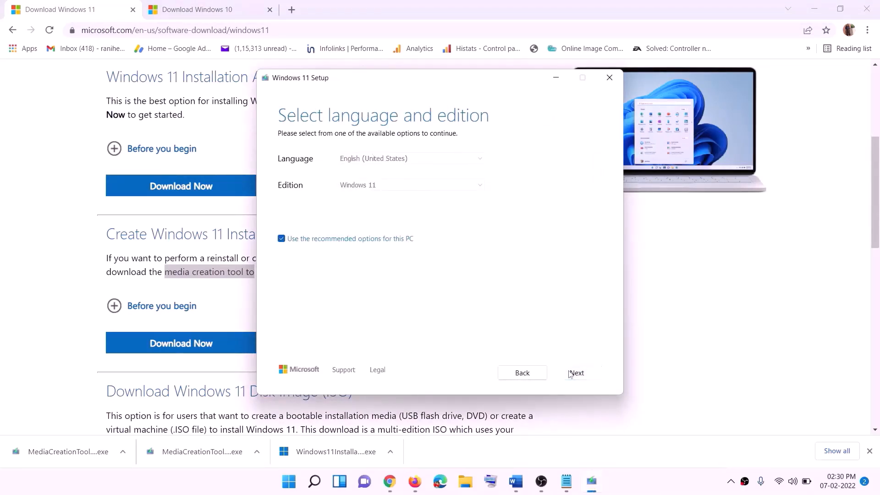
left_click(294, 198)
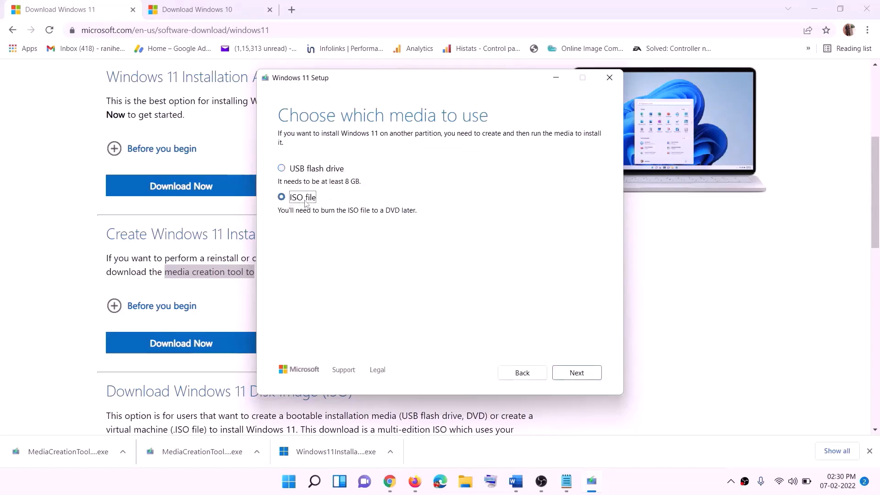
left_click(582, 373)
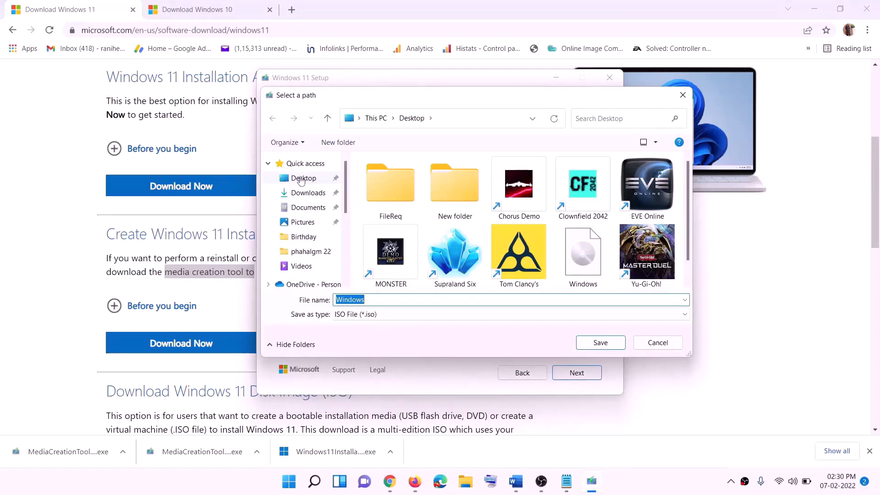
left_click(301, 180)
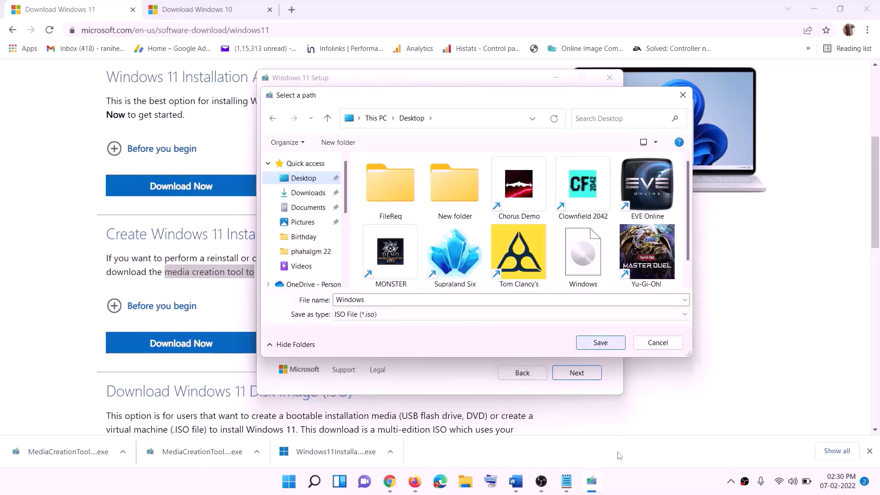
left_click(601, 343)
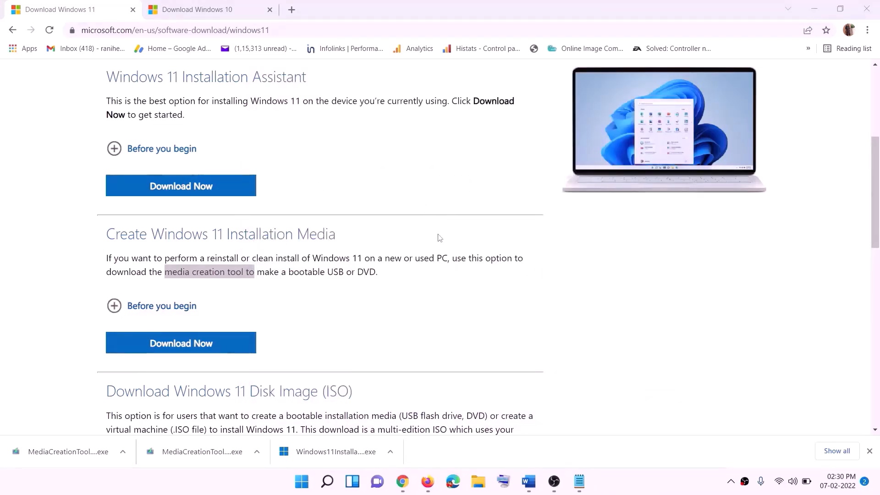
Show the desktop, move the Windows ISO file beside the other icons and open it to mount its contents.
key("super+d")
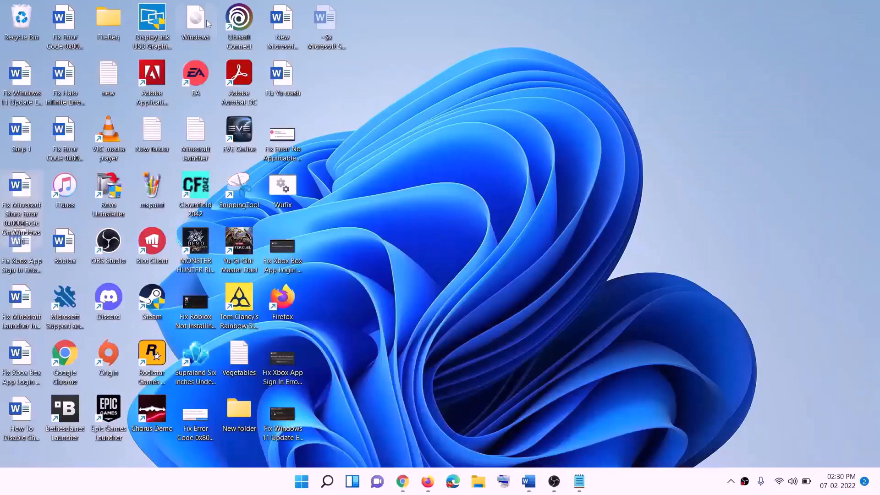
left_click_drag(206, 24, 286, 250)
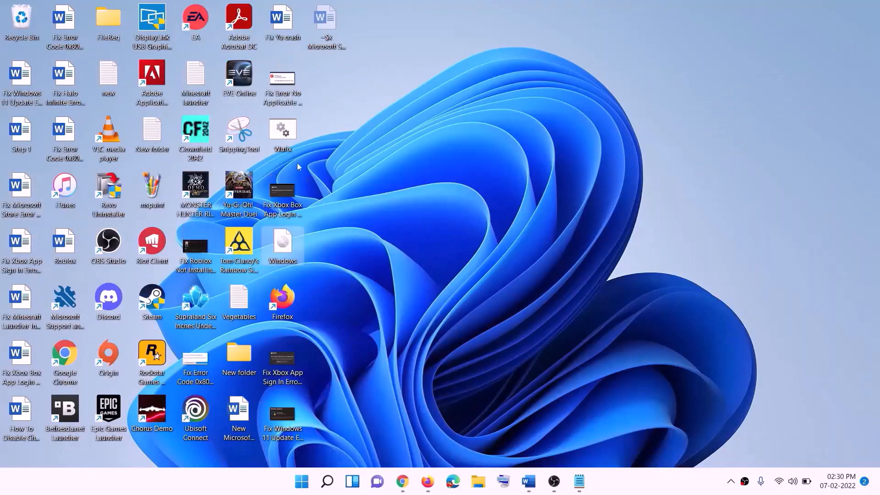
double_click(283, 246)
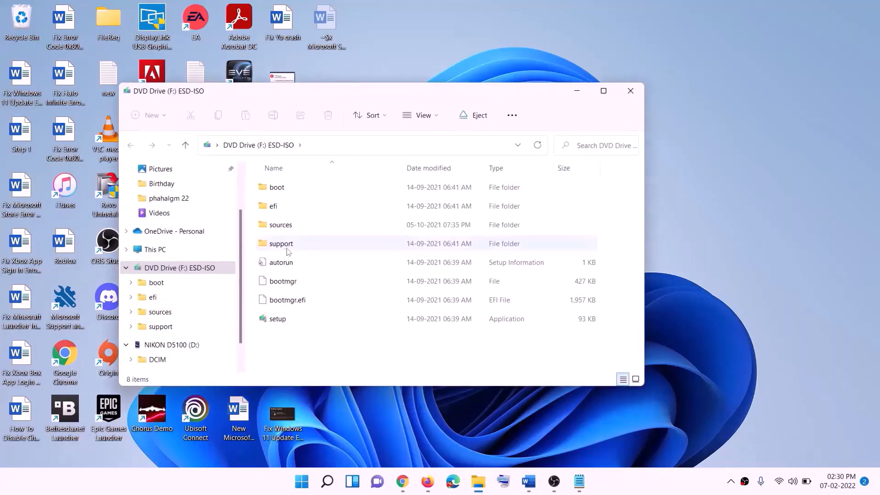
Run the setup application from the mounted ESD-ISO drive and proceed past the Install Windows 11 page.
left_click(279, 323)
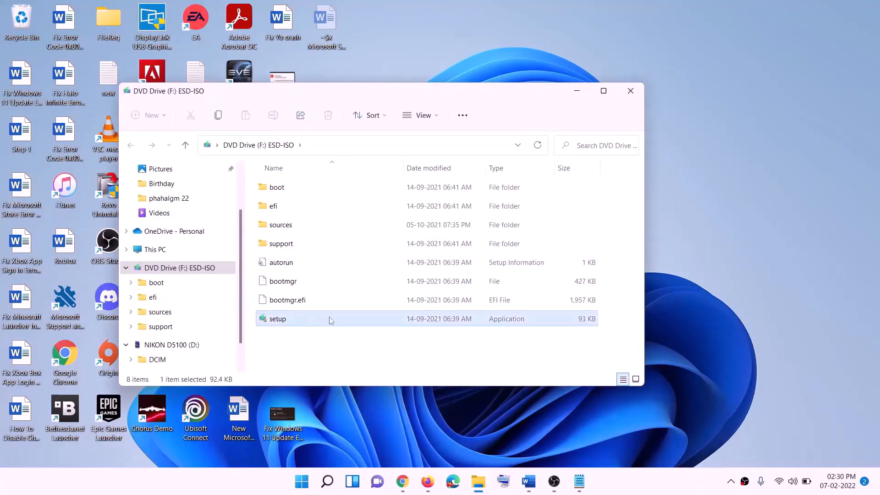
double_click(302, 320)
left_click(353, 359)
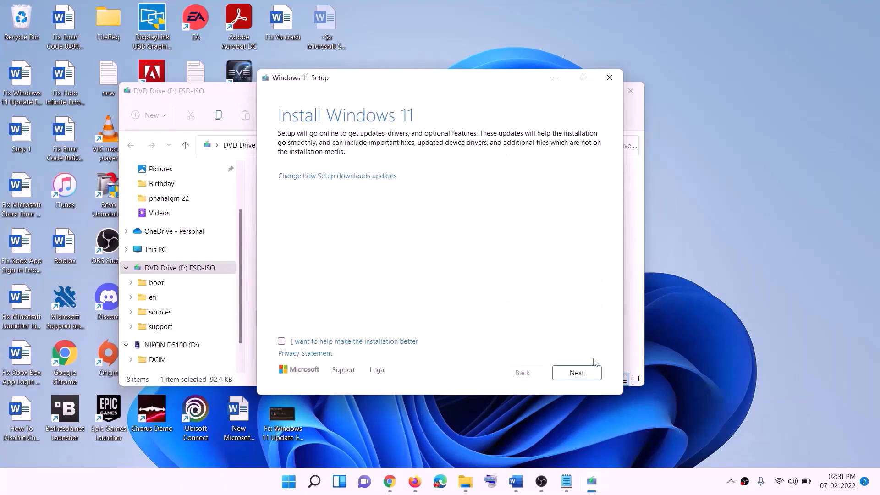
left_click(579, 374)
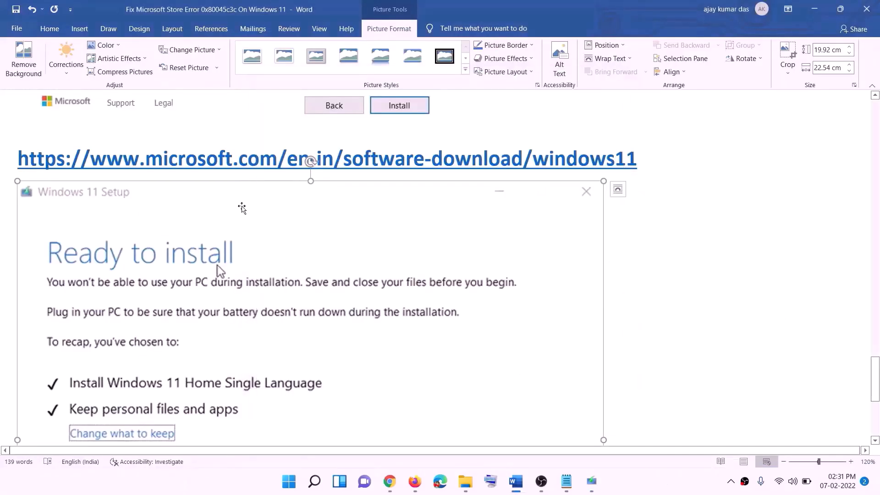
Read the Windows 11 Ready to install screenshot in the Word document, including the Keep personal files and apps choice.
scroll(241, 209, "down", 3)
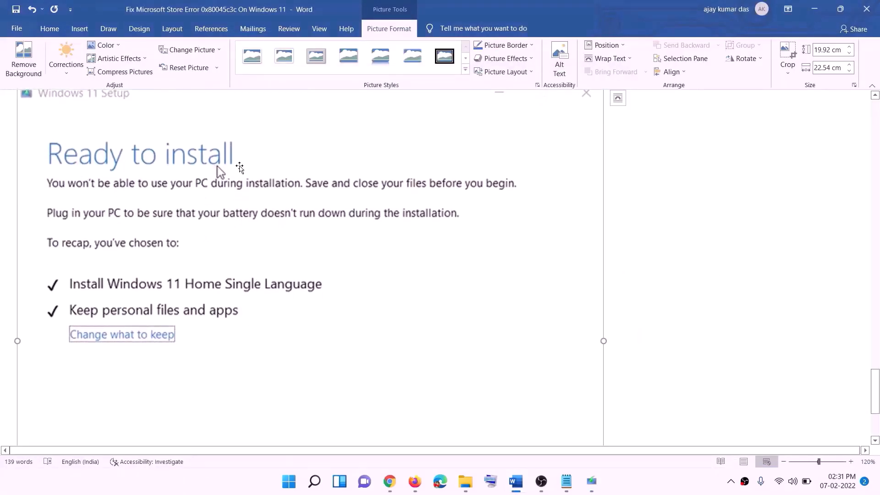
scroll(240, 167, "down", 1)
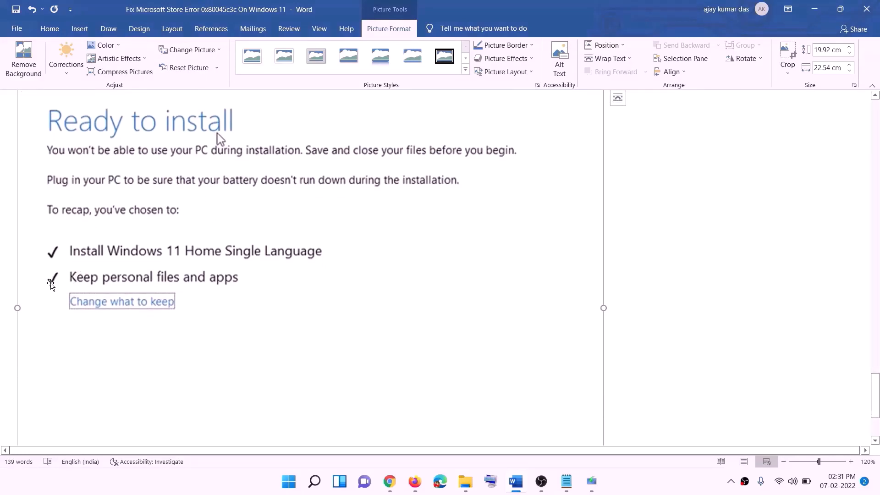
scroll(331, 287, "down", 1)
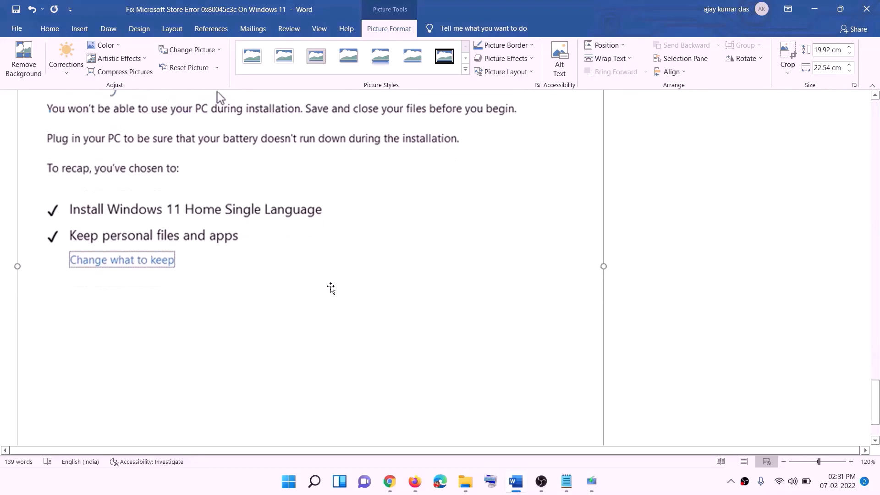
scroll(331, 287, "down", 1)
scroll(468, 343, "up", 4)
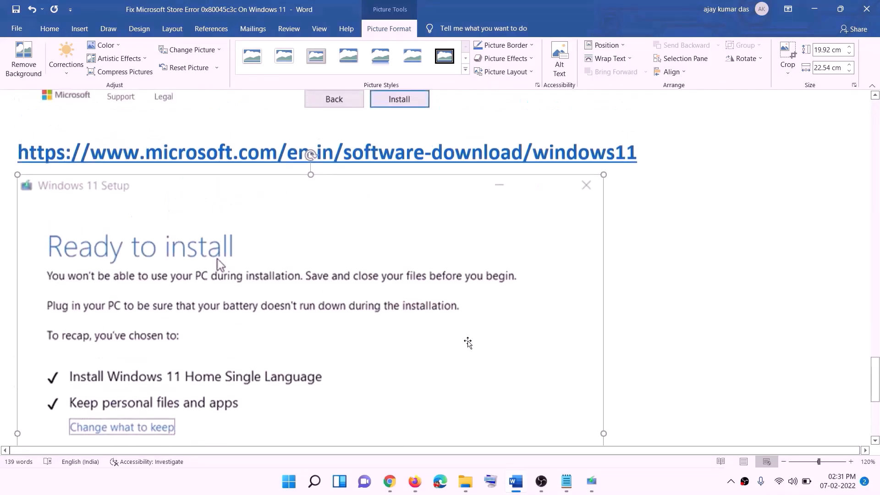